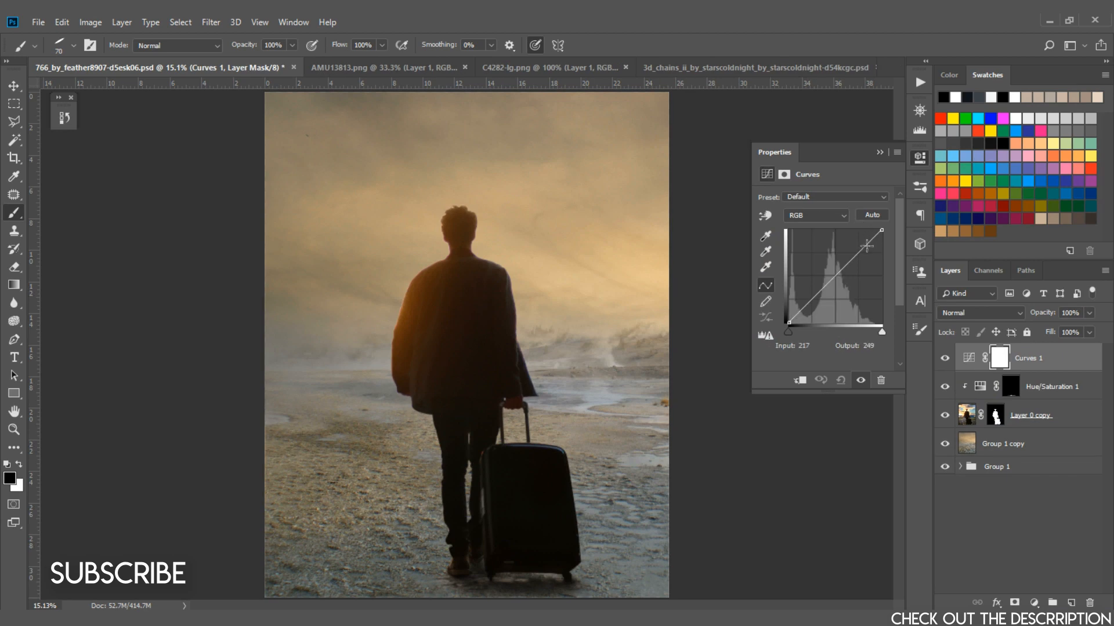
Shape the Curves 1 adjustment into an S-curve, raising the highlights at input 182 and lowering the shadows at input 63.
left_click_drag(859, 242, 855, 246)
left_click(807, 303)
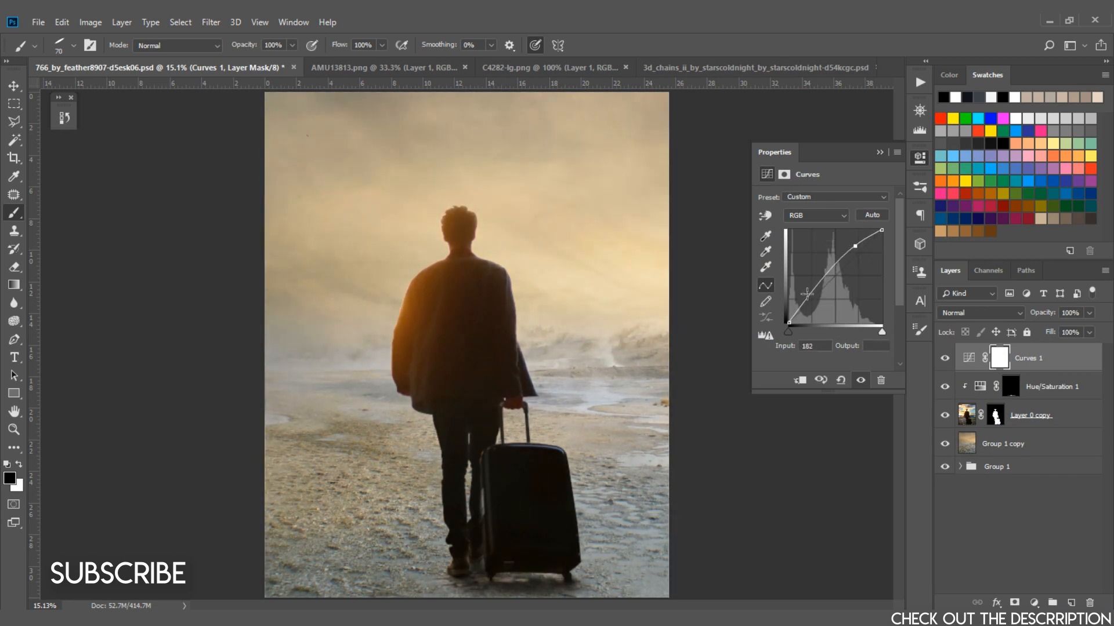
left_click_drag(807, 304, 811, 302)
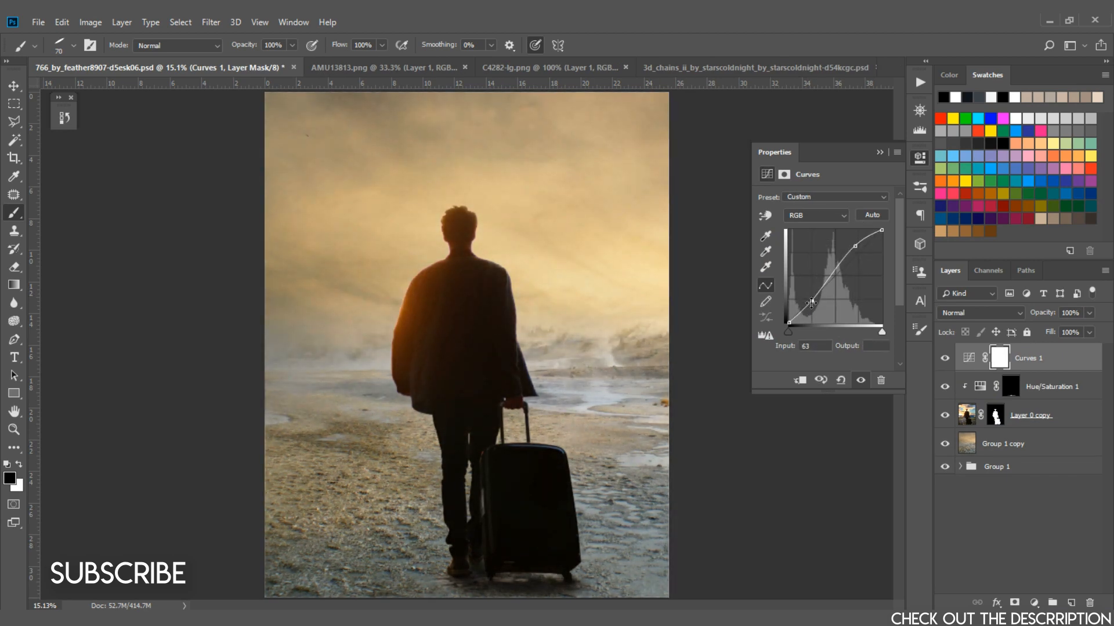
Add a Color Balance adjustment above the curves with midtones at +33 toward red and -17 toward yellow.
left_click(1034, 605)
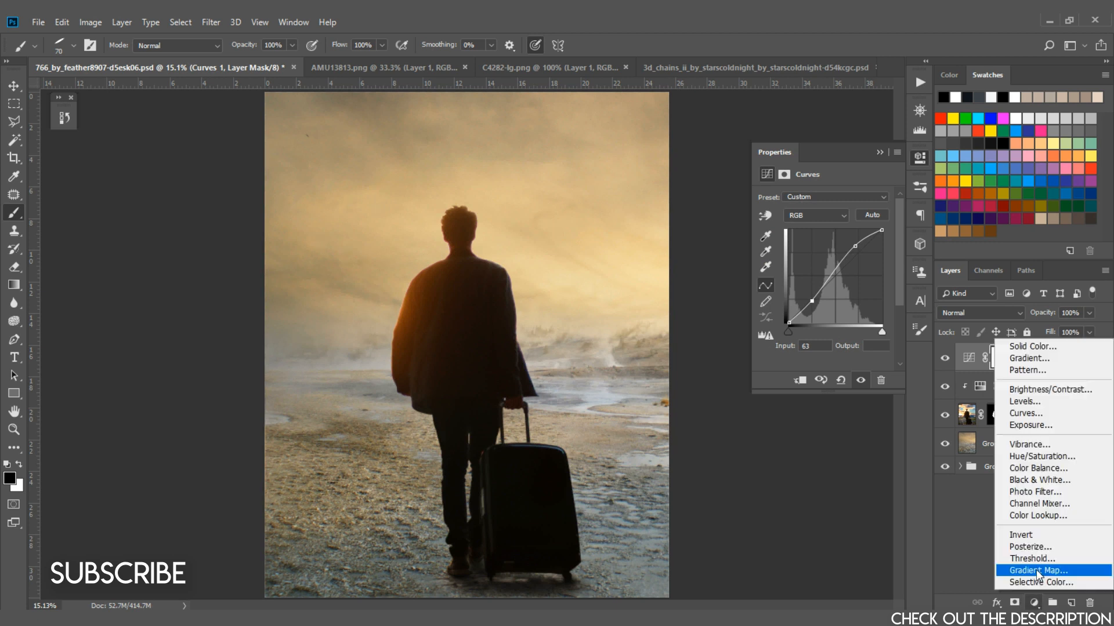
left_click(1050, 476)
left_click_drag(803, 277, 795, 278)
left_click_drag(807, 229, 815, 230)
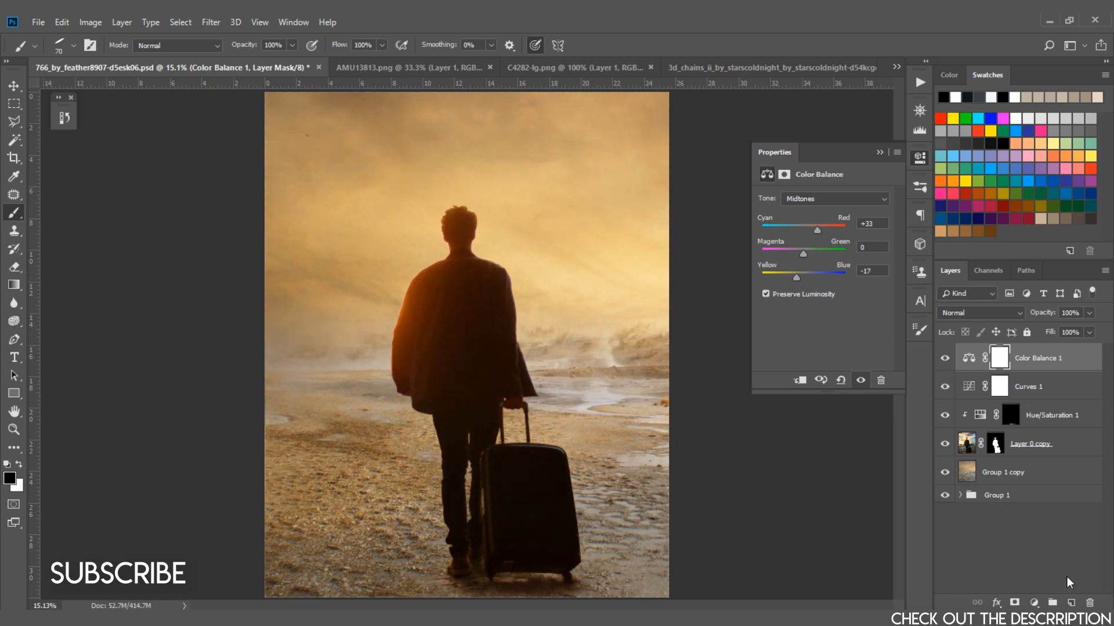
Add a new layer on top and set up the Soft Round brush with 0% hardness at about 1460 px.
left_click(1071, 605)
scroll(345, 448, "down", 2, "alt")
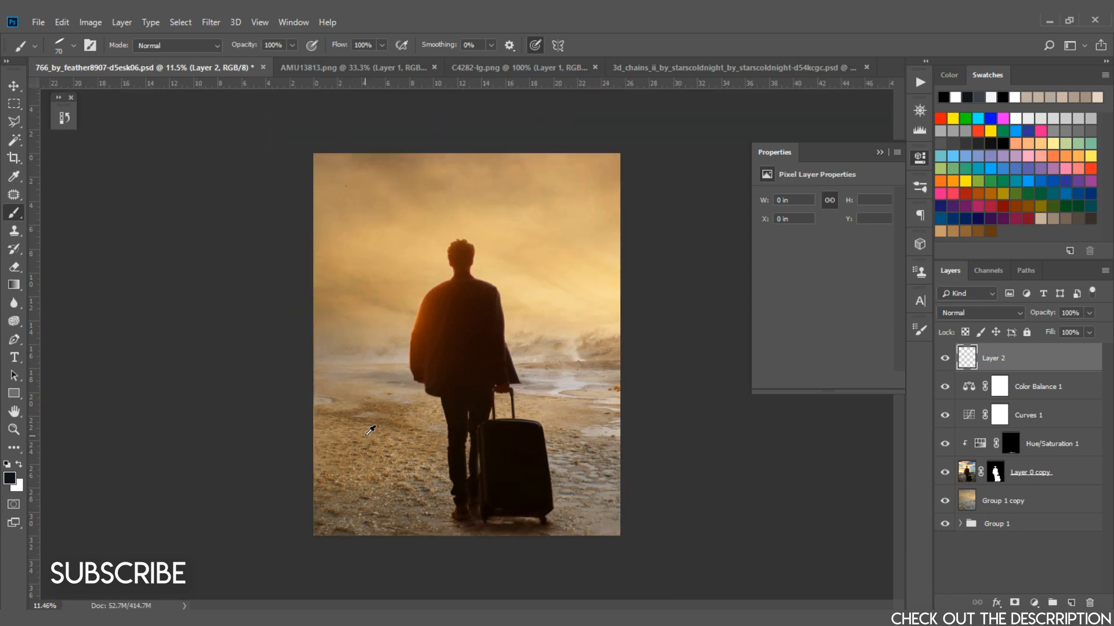
scroll(364, 435, "up", 2, "alt")
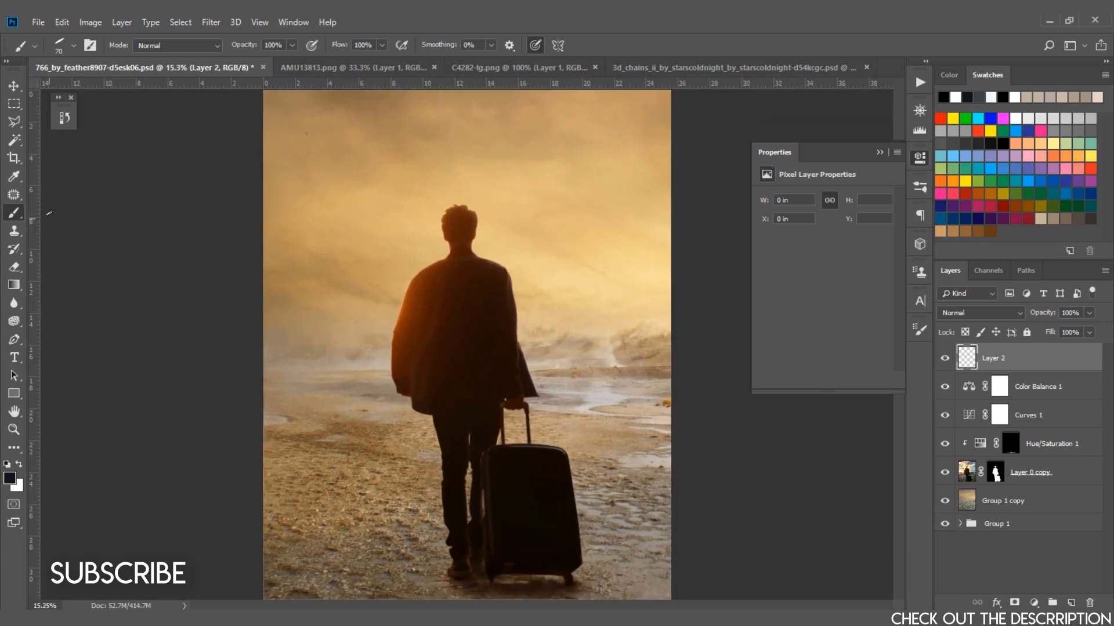
right_click(375, 237)
left_click(463, 384)
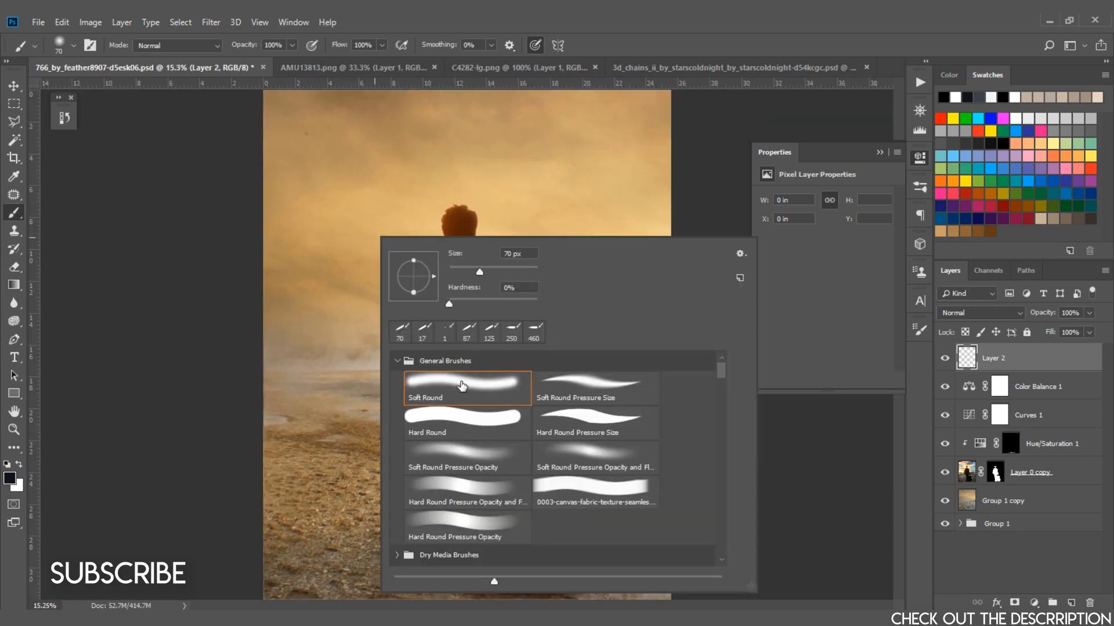
mouse_move(430, 171)
left_mouse_down()
mouse_move(511, 164)
mouse_move(498, 165)
left_mouse_up()
left_click_drag(393, 300, 385, 297)
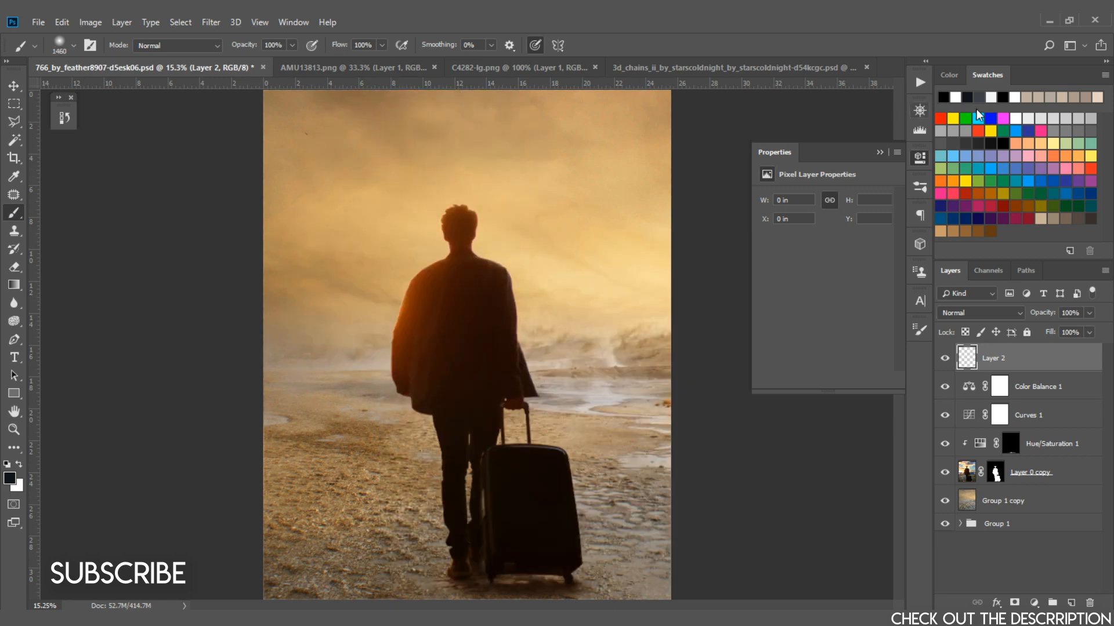
Set the foreground color to orange #eda43c, starting from a color sampled on the lit edge of the man's jacket.
left_click(10, 477)
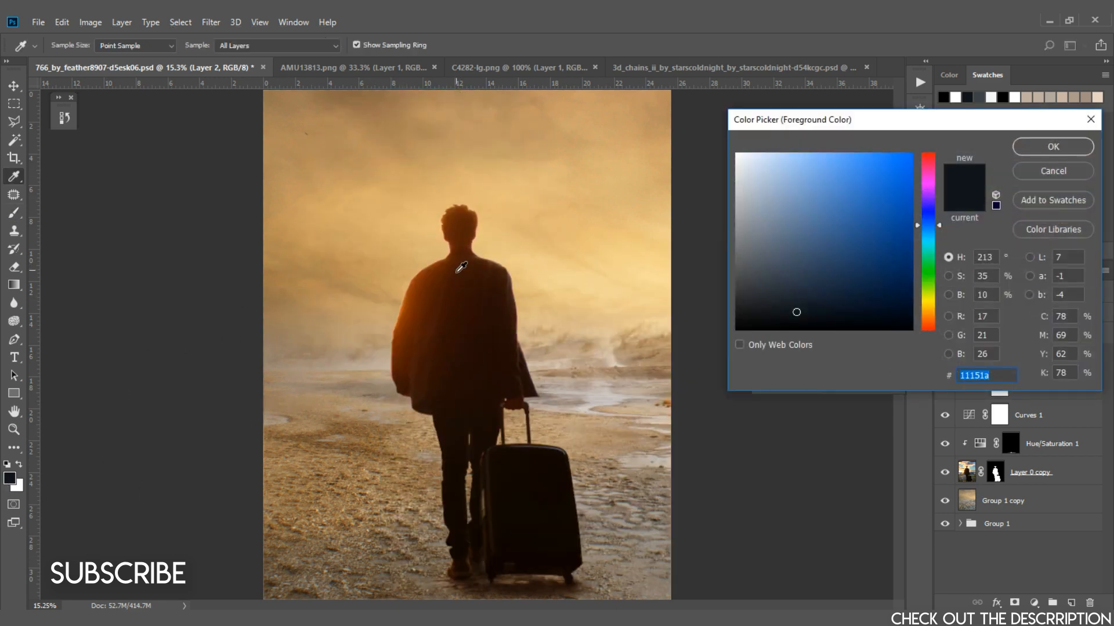
left_click(409, 297)
left_click(403, 306)
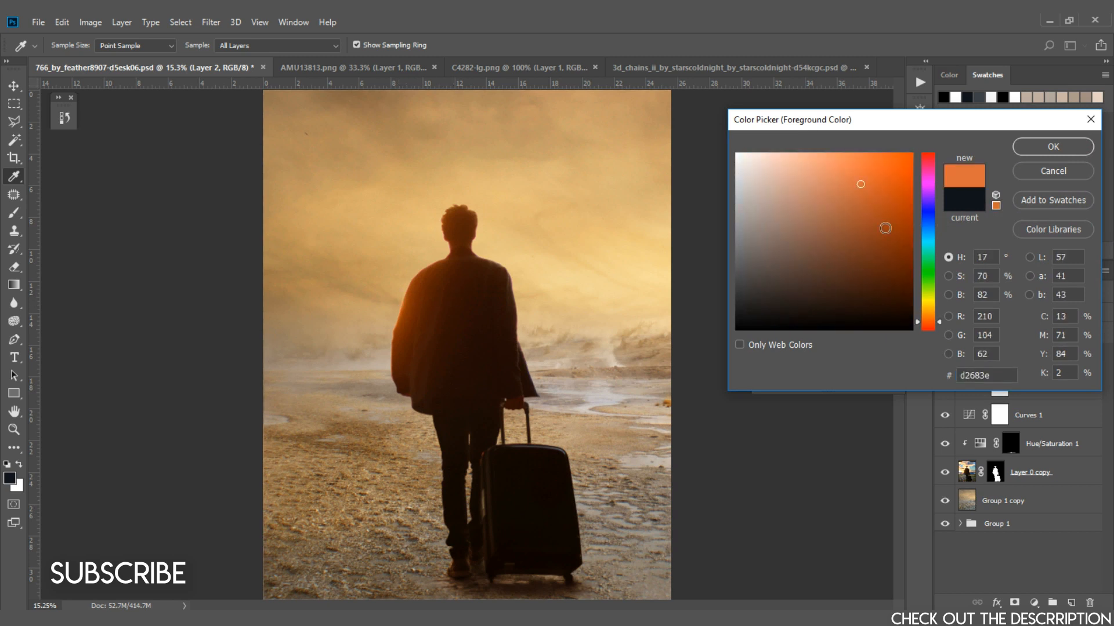
left_click(867, 165)
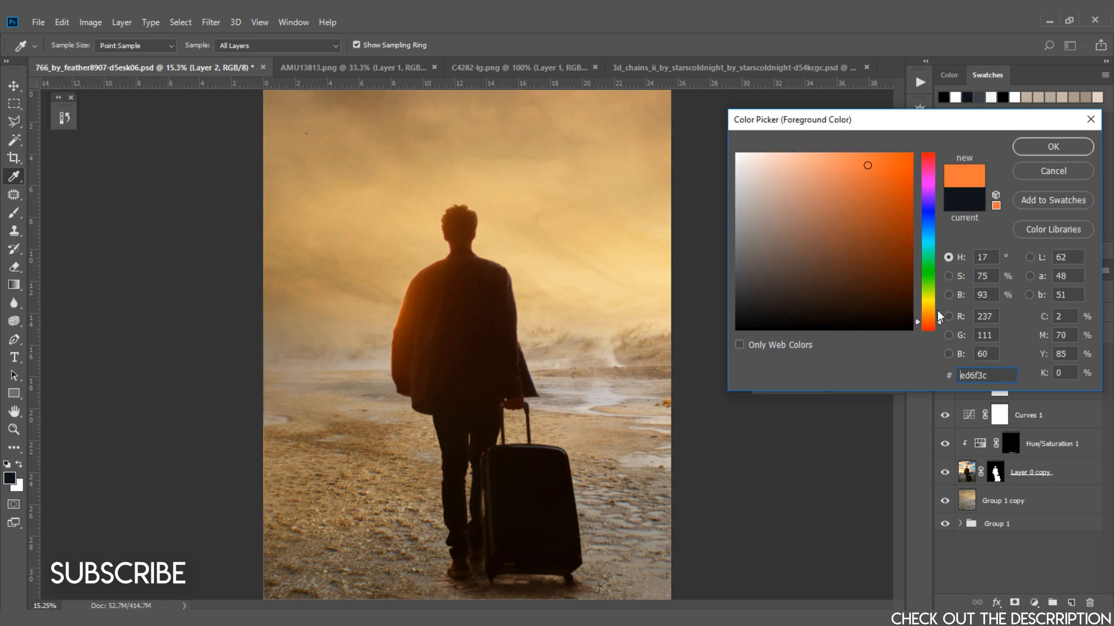
left_click_drag(938, 322, 940, 314)
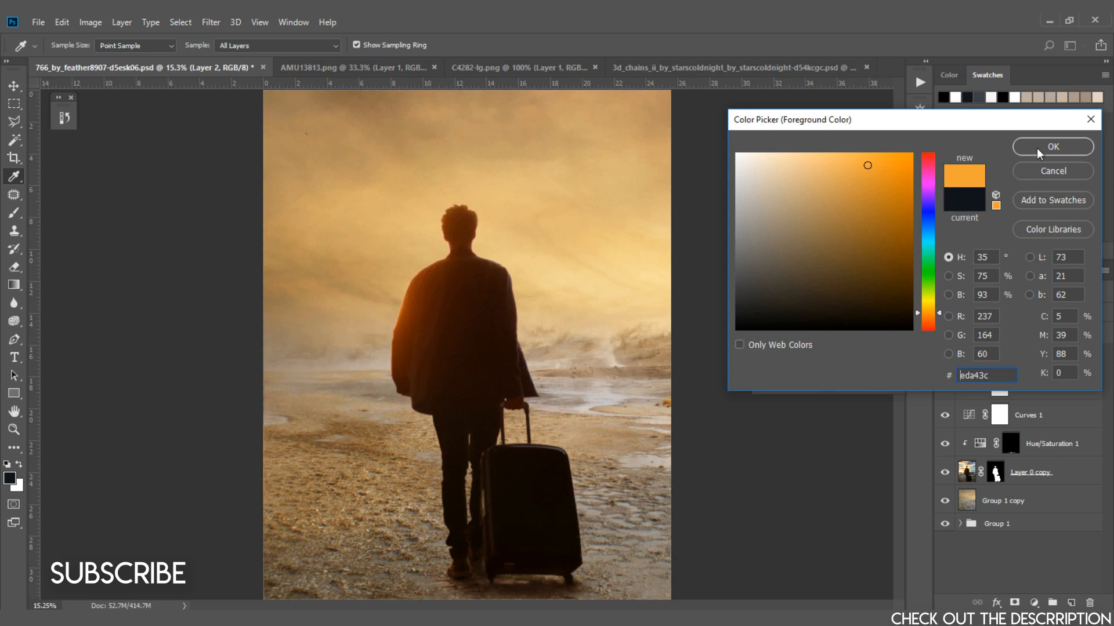
left_click(1053, 147)
key("b")
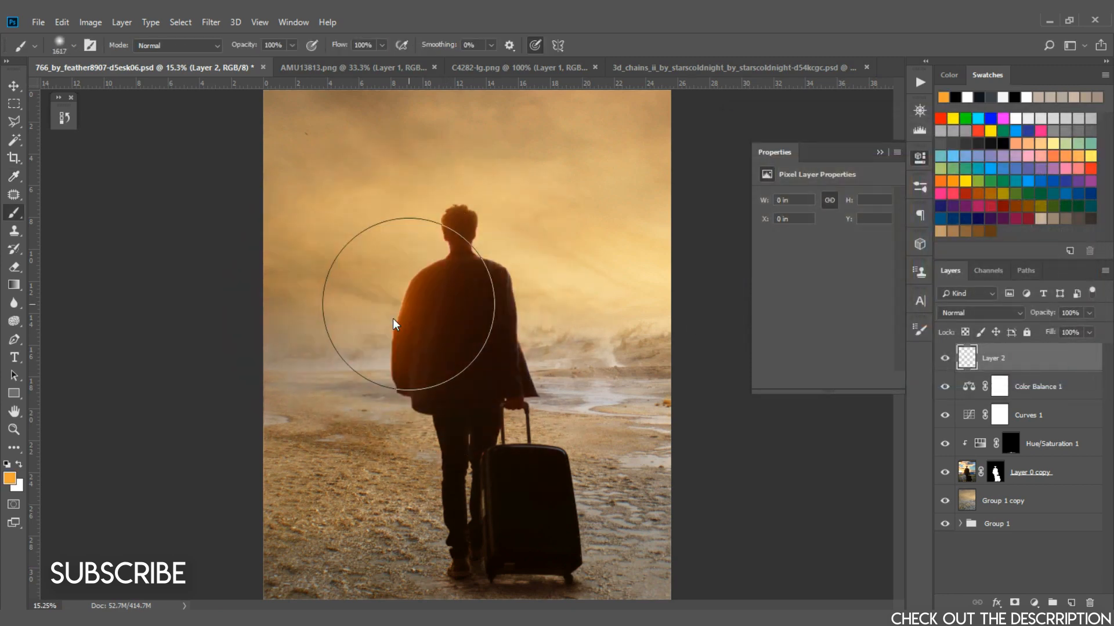
Paint a soft orange glow over the jacket's lit edge and set Layer 2's blend mode to Soft Light.
left_click(393, 319)
left_click(1001, 311)
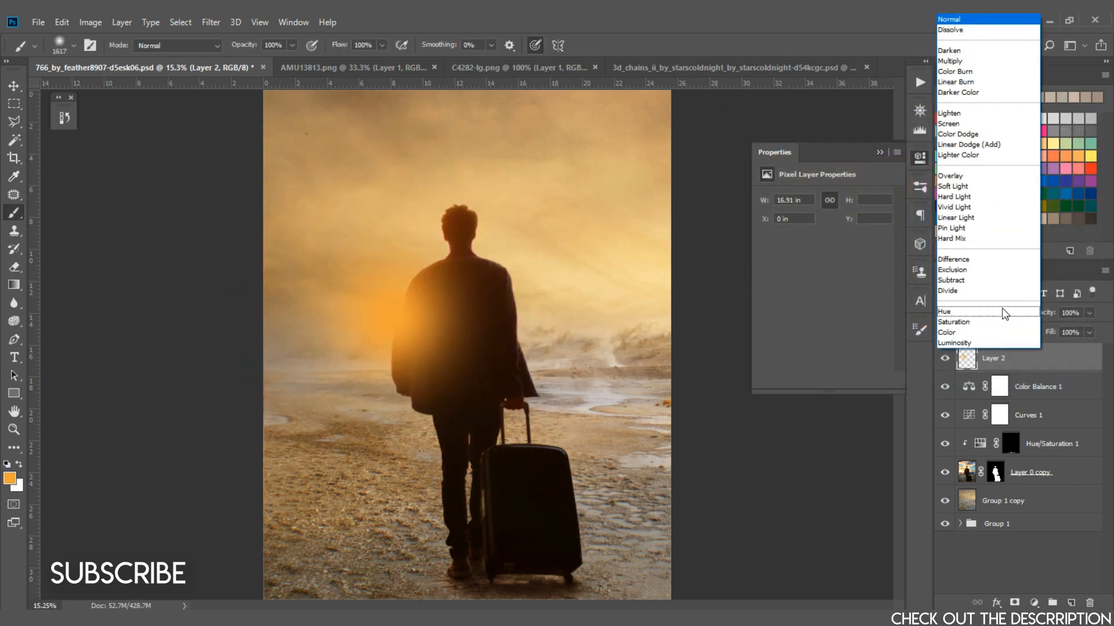
left_click(994, 195)
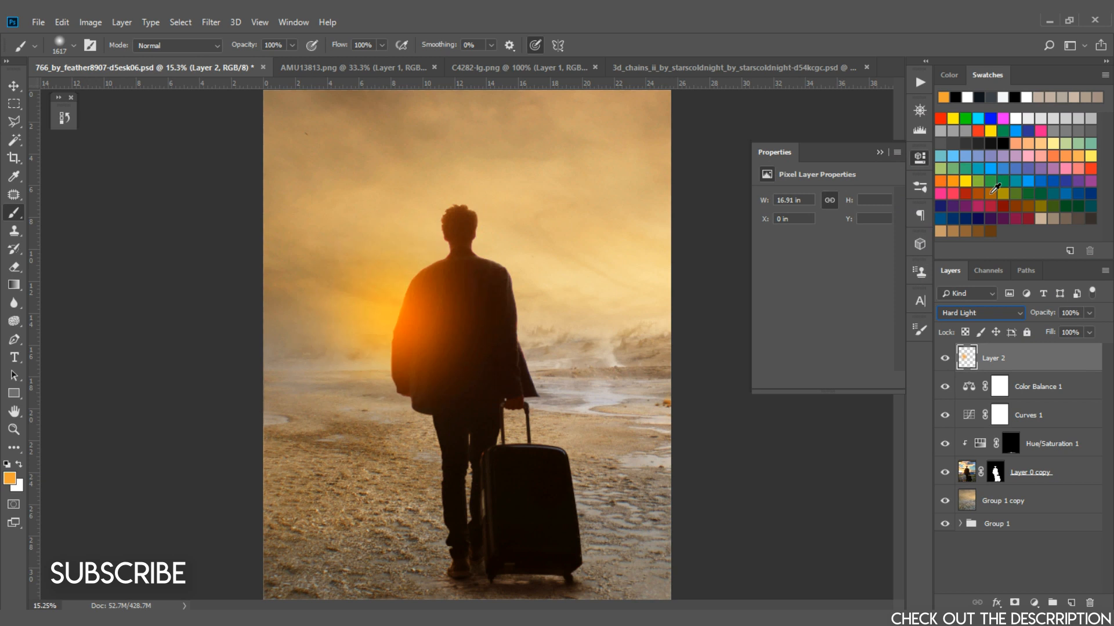
left_click(980, 314)
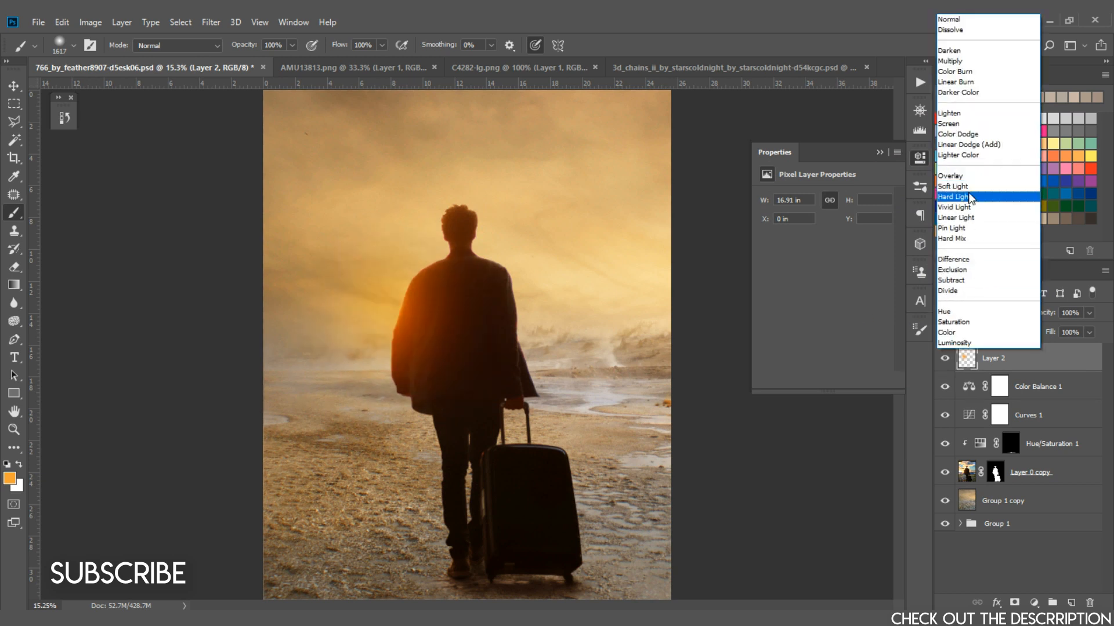
key("Escape")
Scale the orange glow up to about 121% and reduce Layer 2's Fill to 62%.
key("ctrl+t")
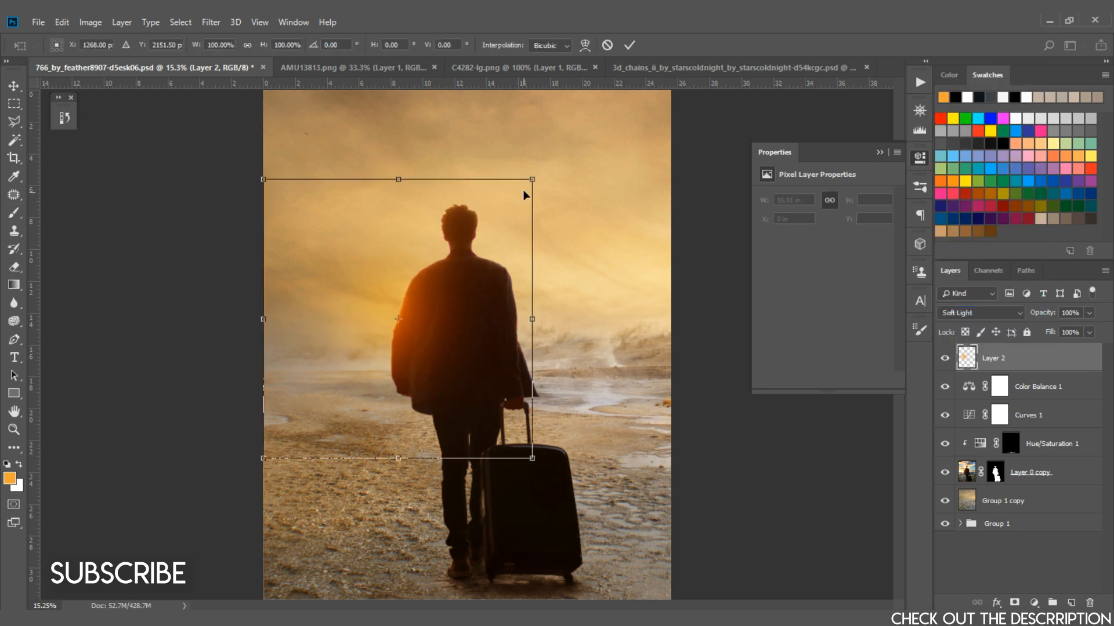
left_click_drag(533, 176, 549, 148)
left_click_drag(513, 231, 526, 224)
left_click(626, 49)
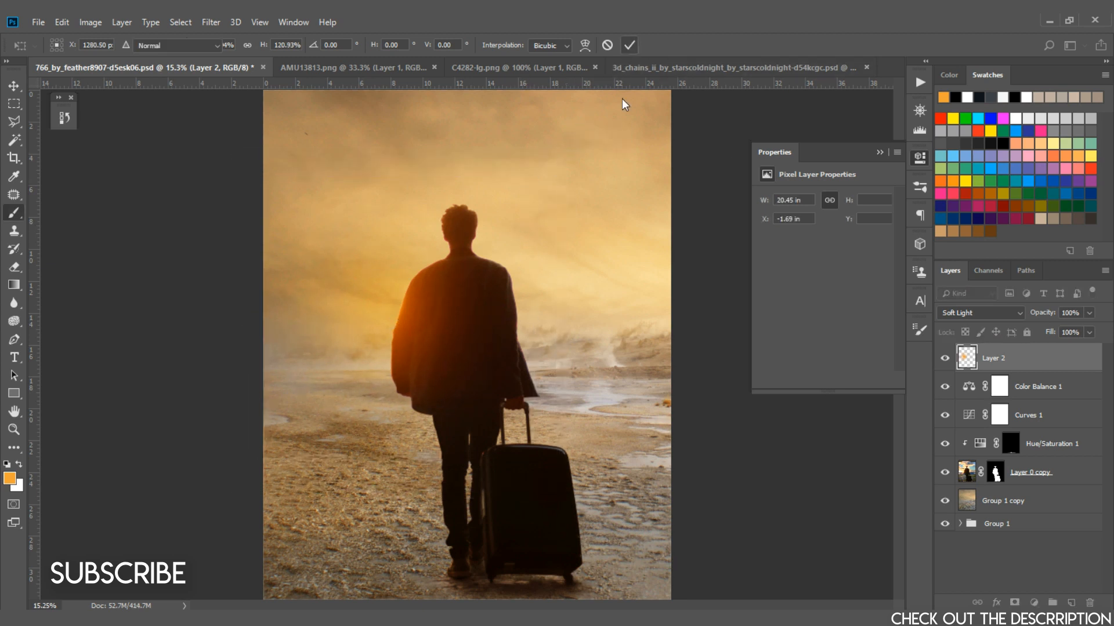
key("b")
left_click_drag(1051, 335, 1026, 335)
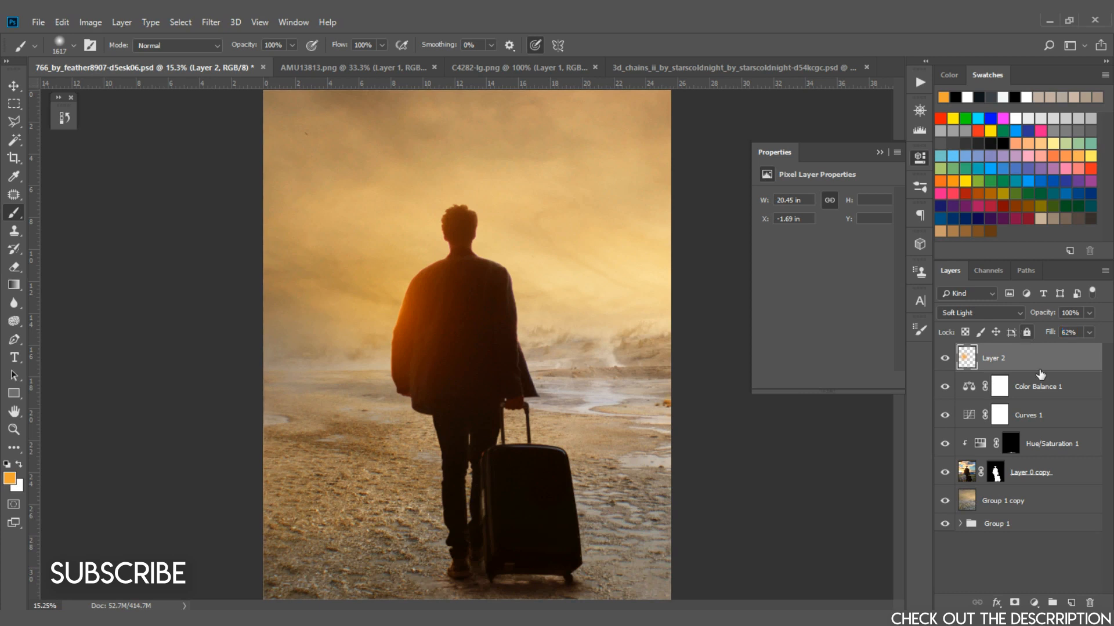
Add a new layer directly above Group 1 copy and set its blend mode to Soft Light.
left_click(1056, 502)
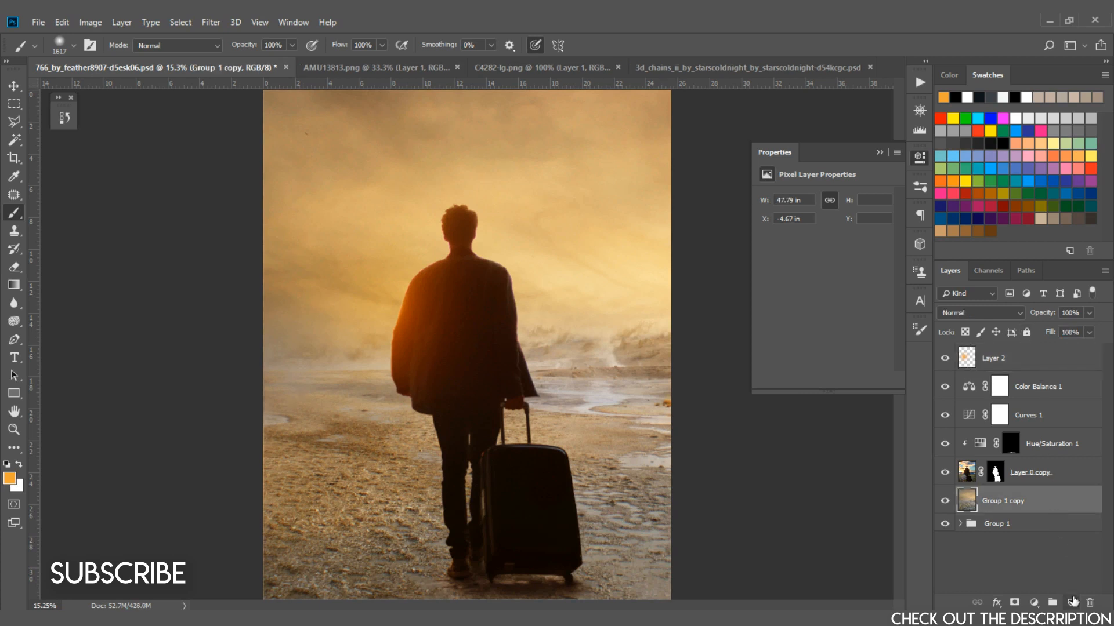
left_click(1073, 601)
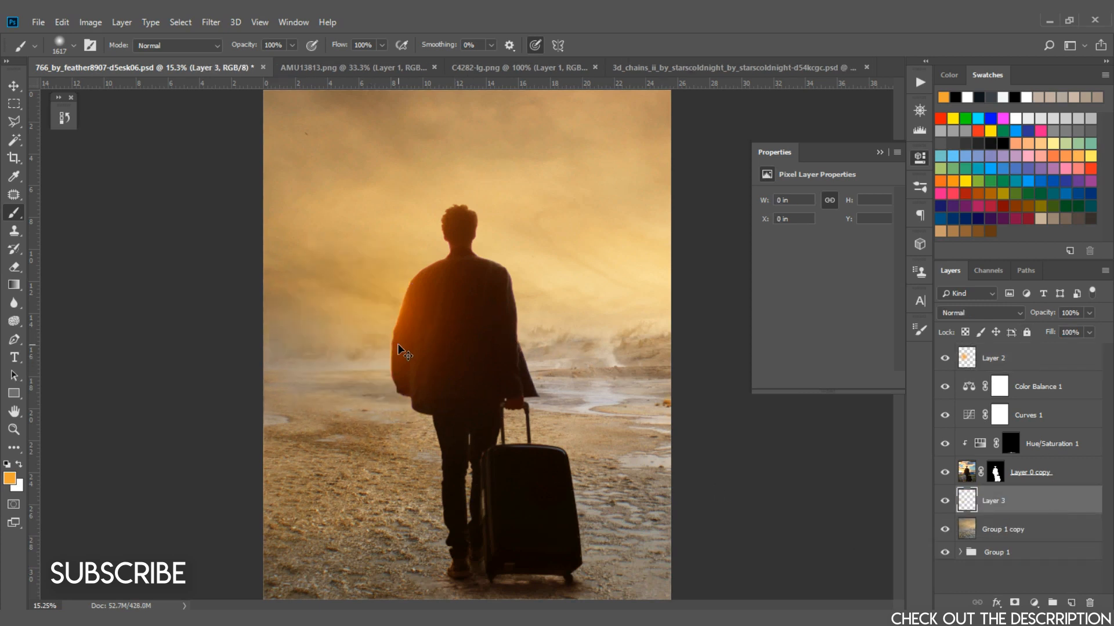
left_click(980, 313)
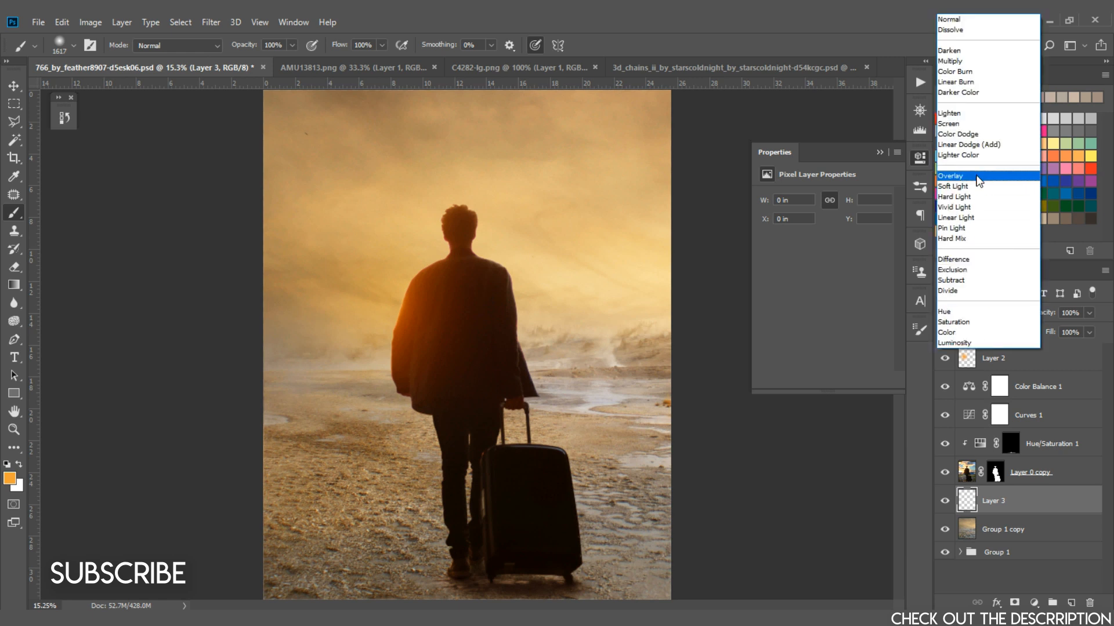
left_click(980, 188)
Paint large soft orange glows behind the man on Layer 3, across the horizon, around his shoulders and over both sides of the sky.
left_click(401, 353)
left_click_drag(395, 354, 402, 356)
left_click(318, 355)
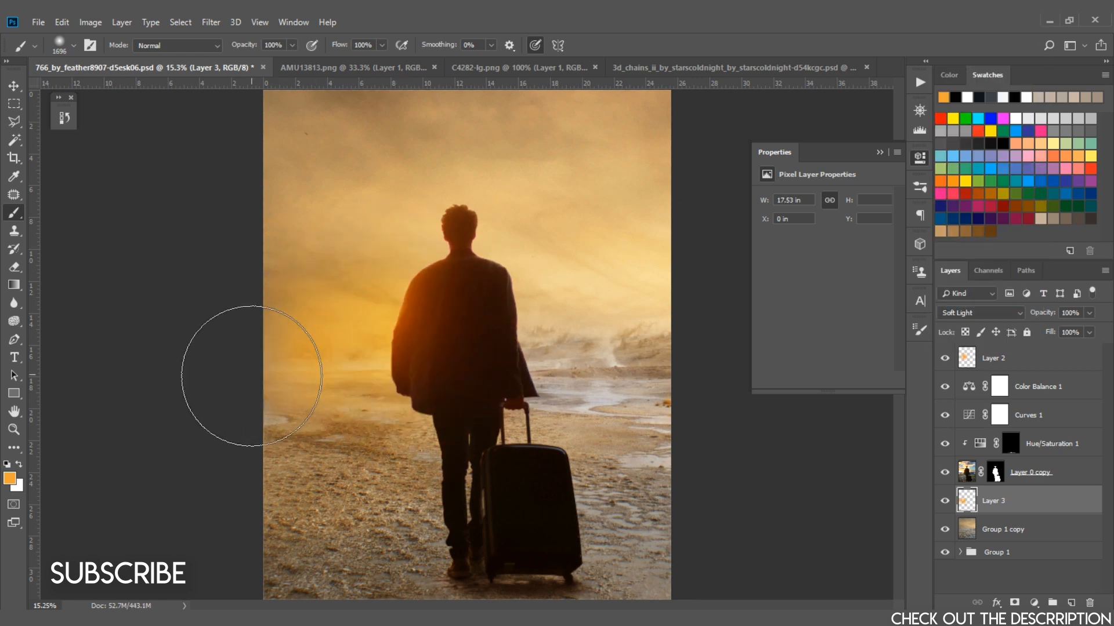
left_click(504, 359)
left_click_drag(458, 344, 465, 347)
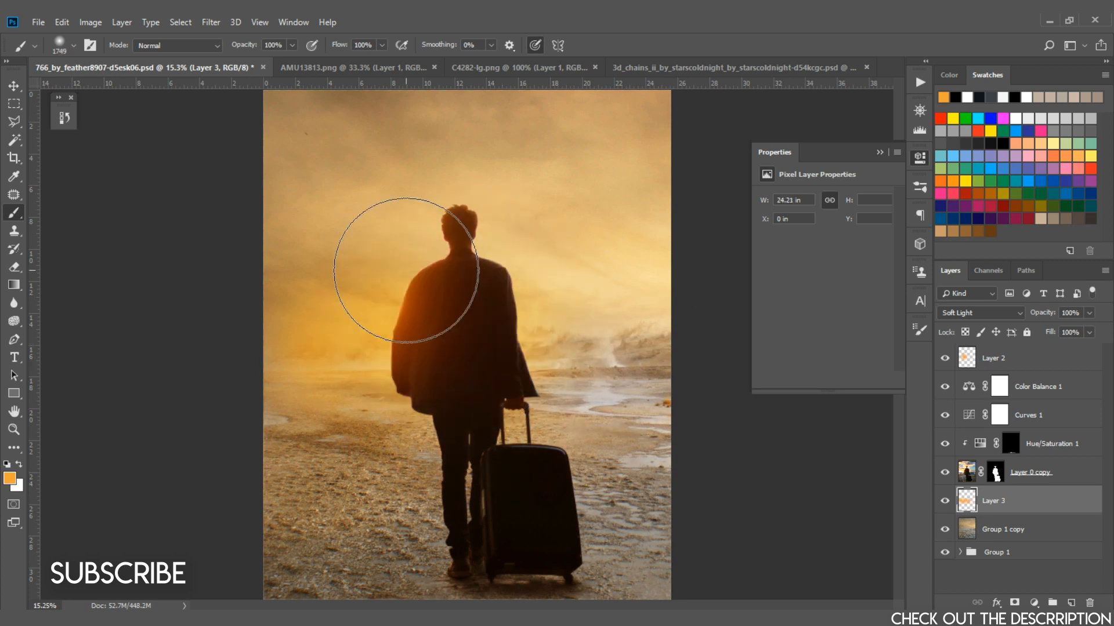
left_click(406, 270)
scroll(405, 269, "down", 2)
mouse_move(445, 304)
left_mouse_down()
mouse_move(557, 343)
mouse_move(546, 344)
left_mouse_up()
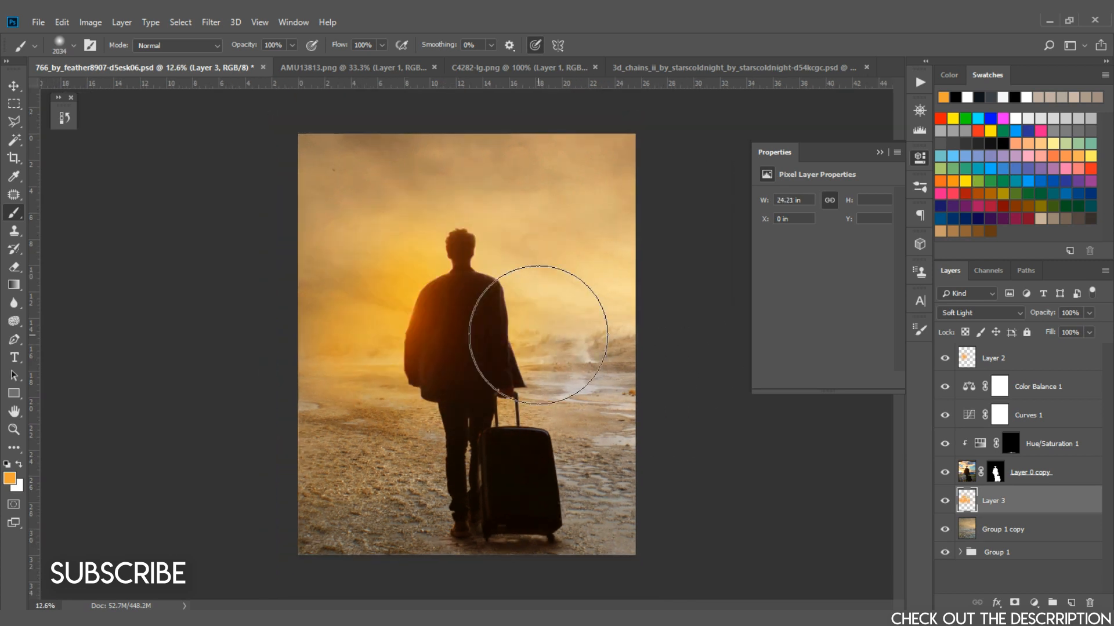
left_click(538, 335)
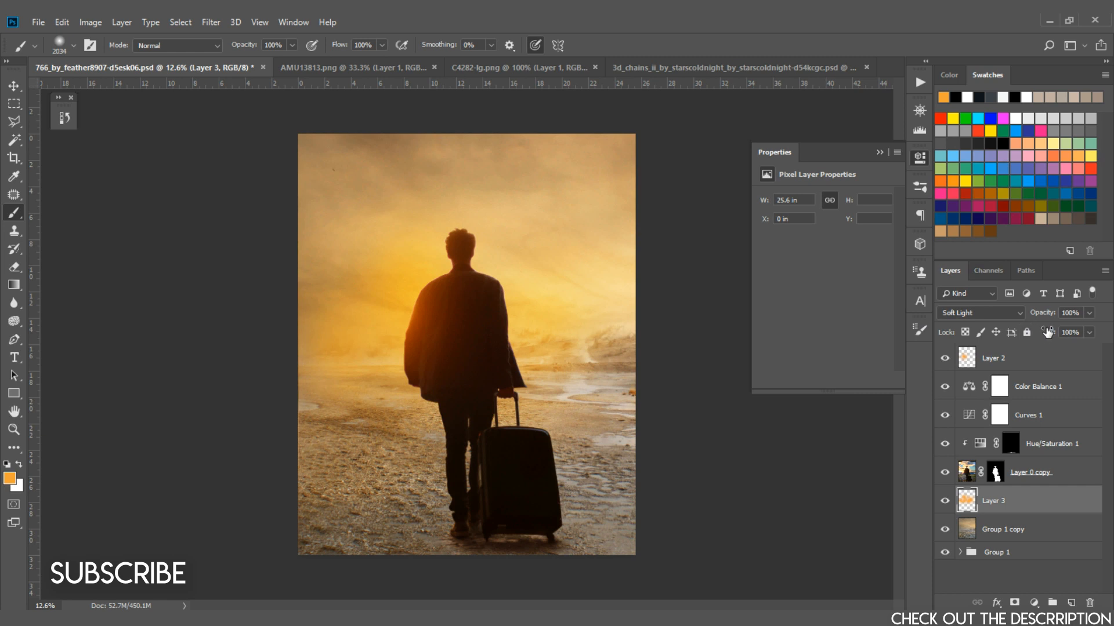
Reduce the Fill of Layer 3 to 29%.
left_click_drag(1047, 331, 1011, 328)
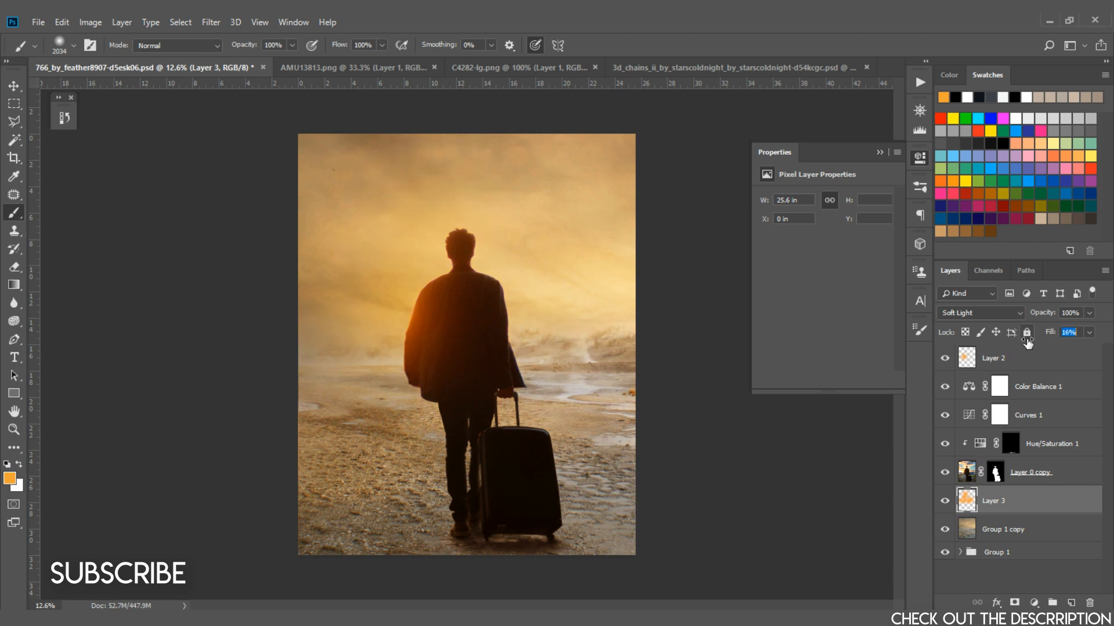
scroll(580, 342, "up", 1)
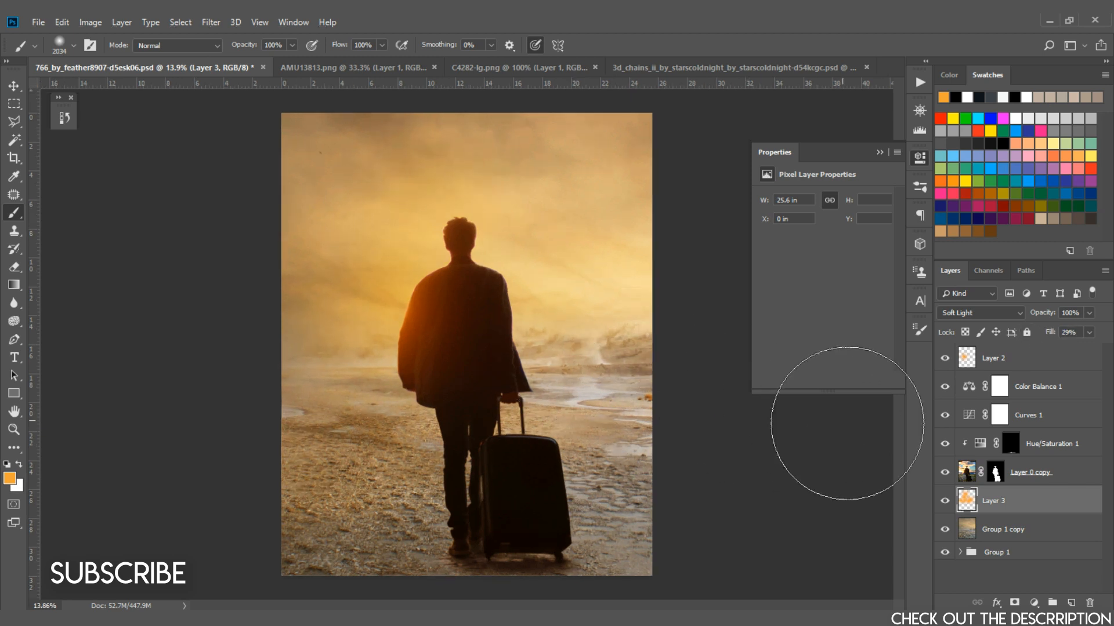
left_click(944, 359)
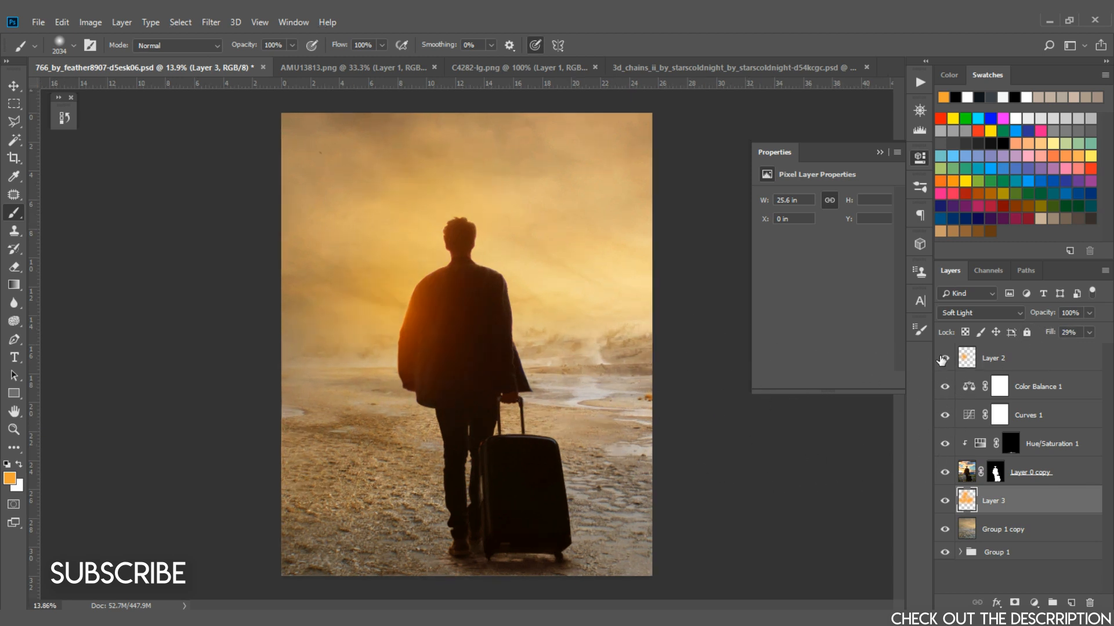
Bring the clock from AMU13813.png into the composition beside the man's lit shoulder and move its layer directly below Layer 0 copy.
left_click(966, 359)
left_click(348, 68)
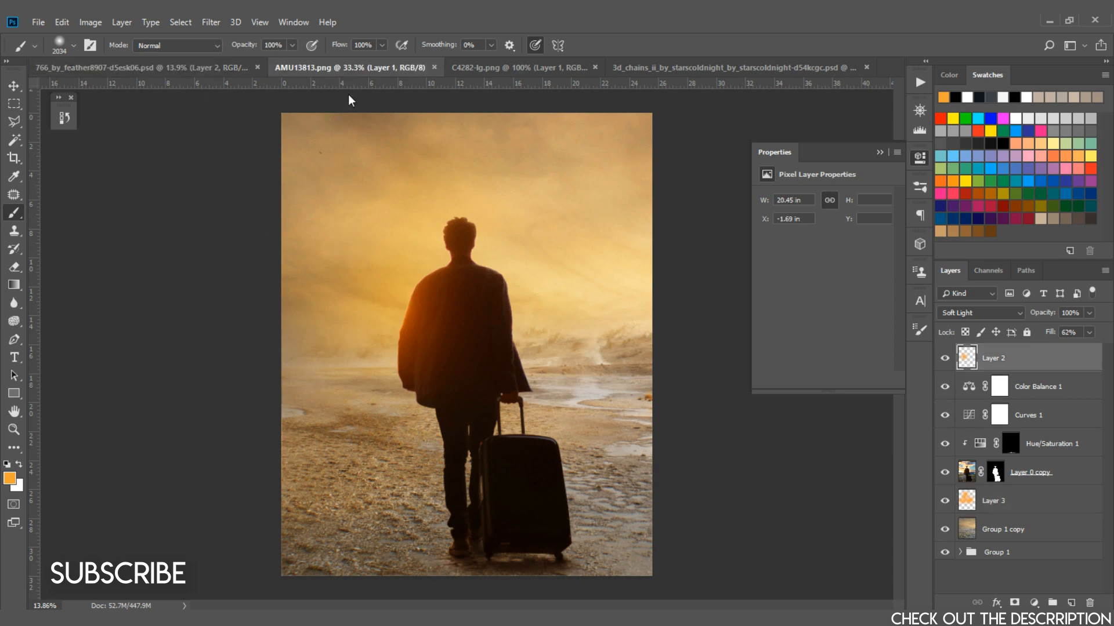
left_click(14, 86)
left_click_drag(375, 269, 361, 311)
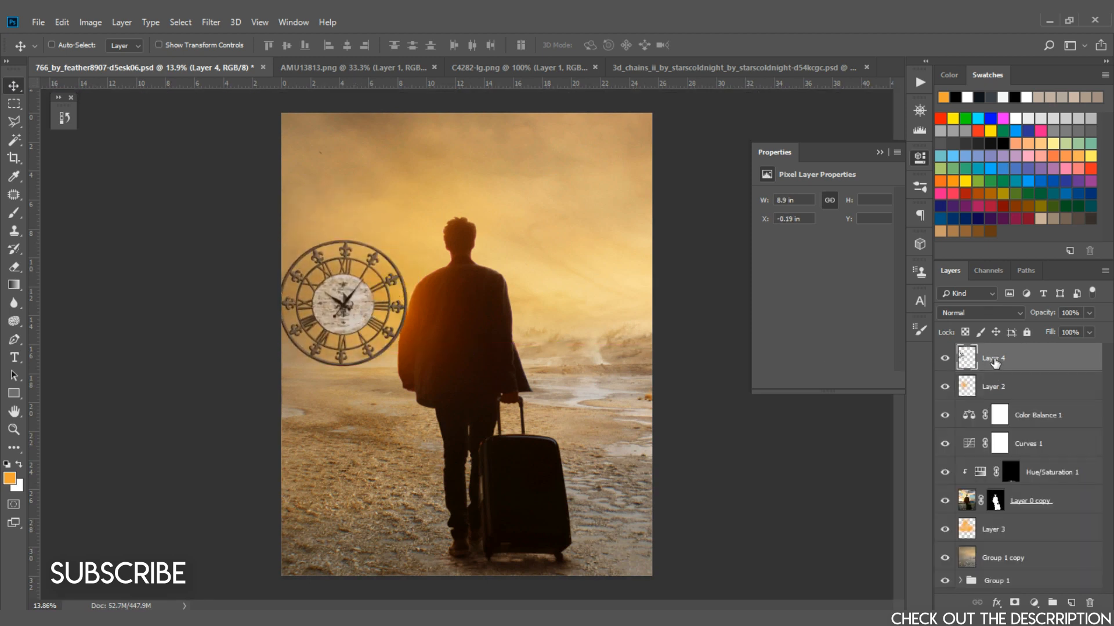
left_click_drag(1003, 364, 1034, 523)
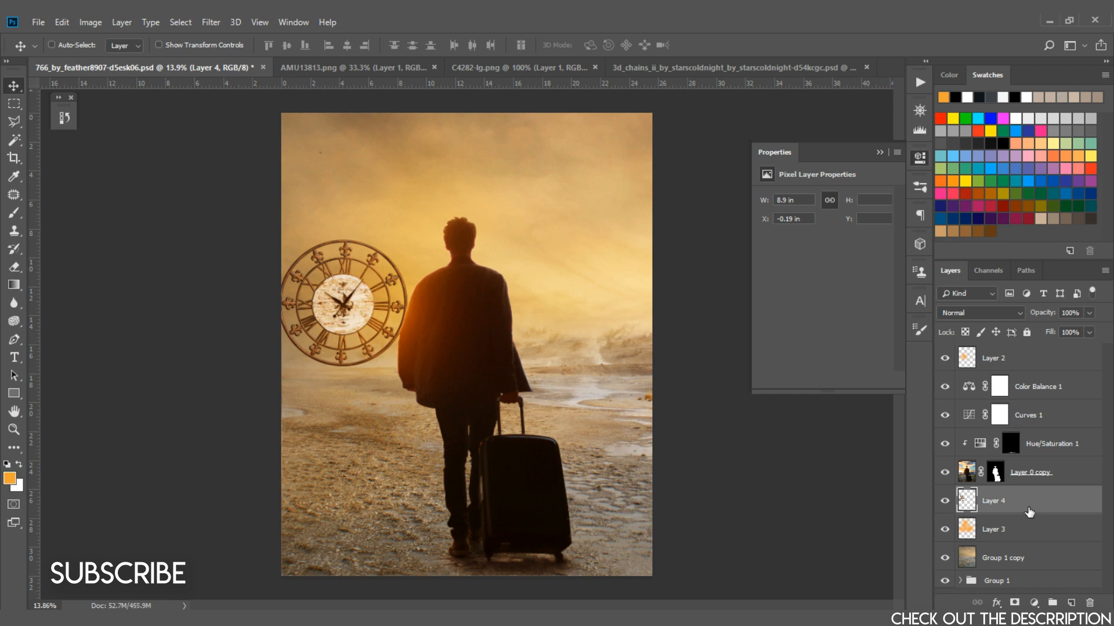
Group Layer 0 copy with its Hue/Saturation 1 adjustment and select the clock's Layer 4.
left_click(1023, 535)
left_click(1025, 483)
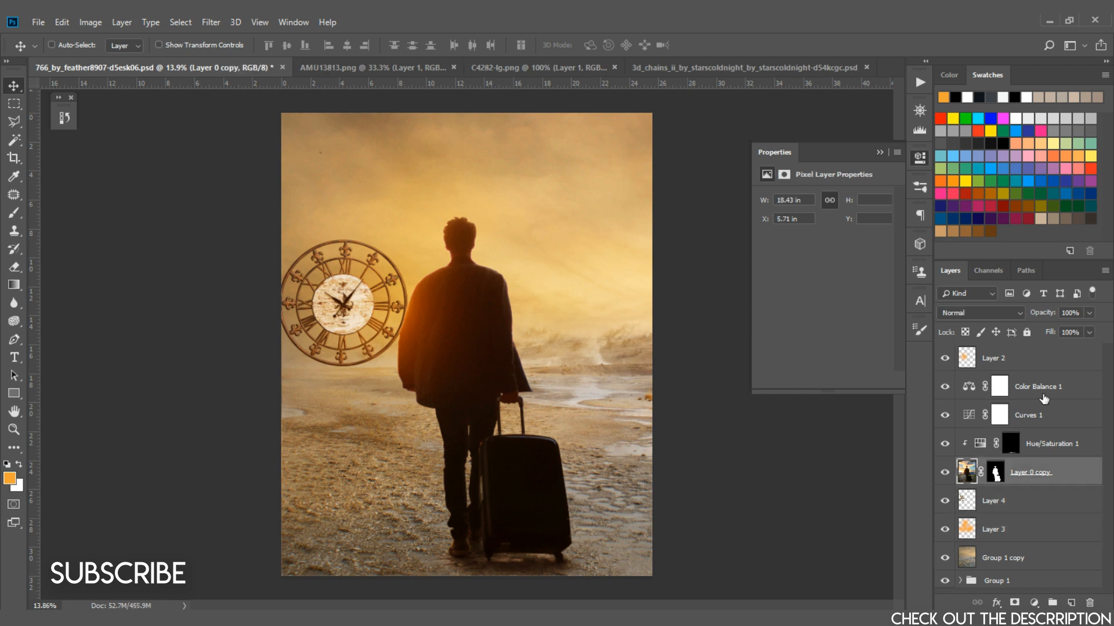
left_click(1049, 437, "ctrl")
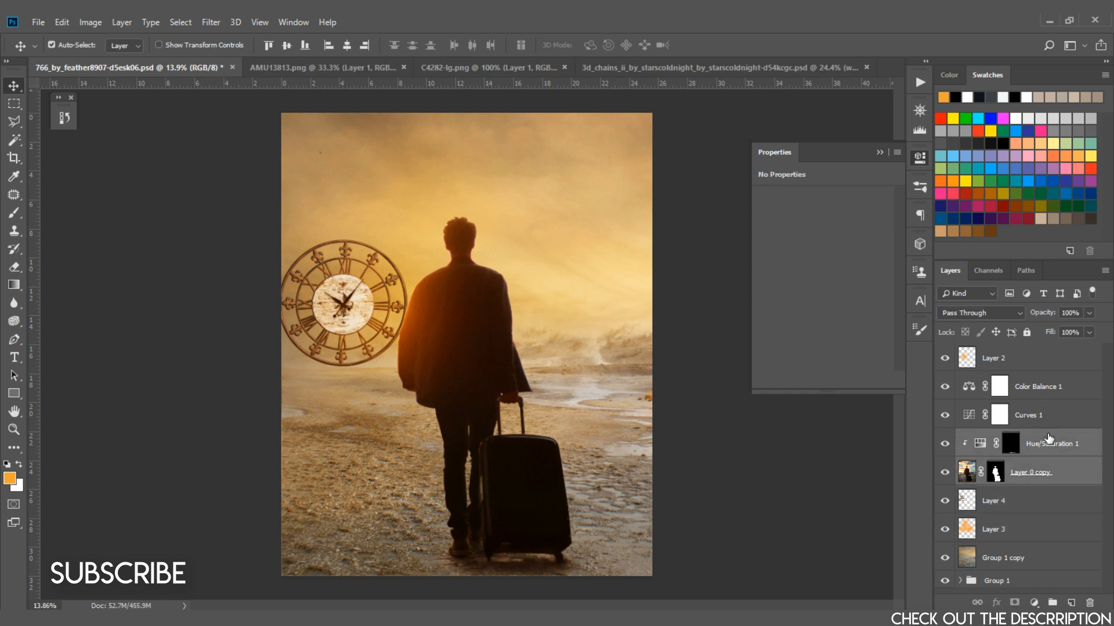
key("ctrl+g")
left_click(1004, 463)
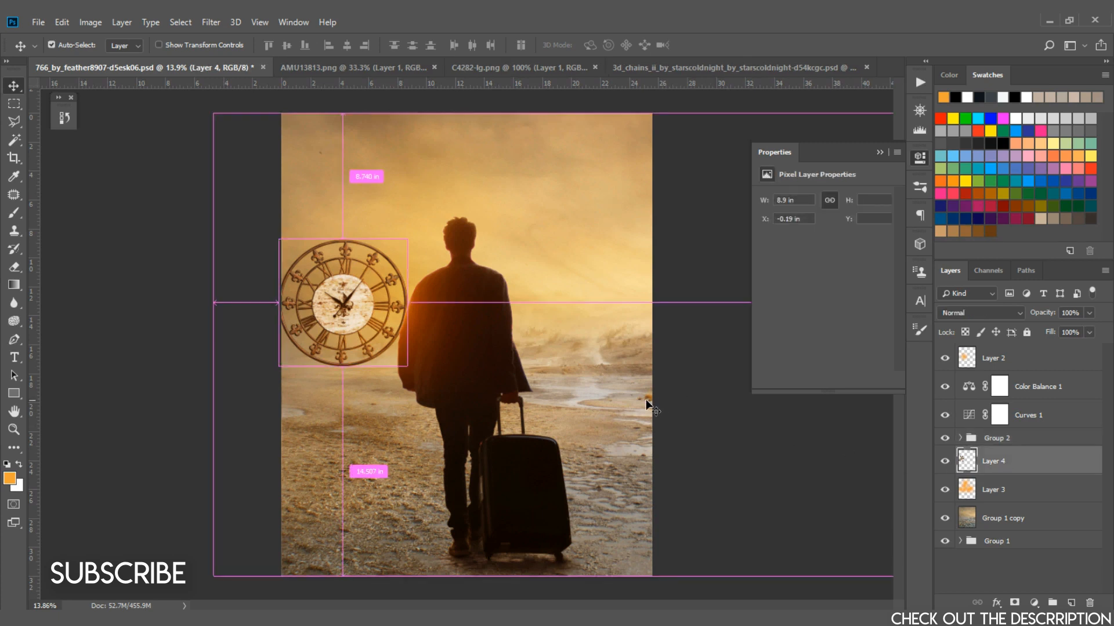
Shrink the Layer 4 clock into the upper-left sky and place a 1.52 in wide duplicate in the upper-right sky.
key("ctrl+t")
left_click_drag(407, 366, 624, 154)
key("Return")
key("ctrl+t")
key("Return")
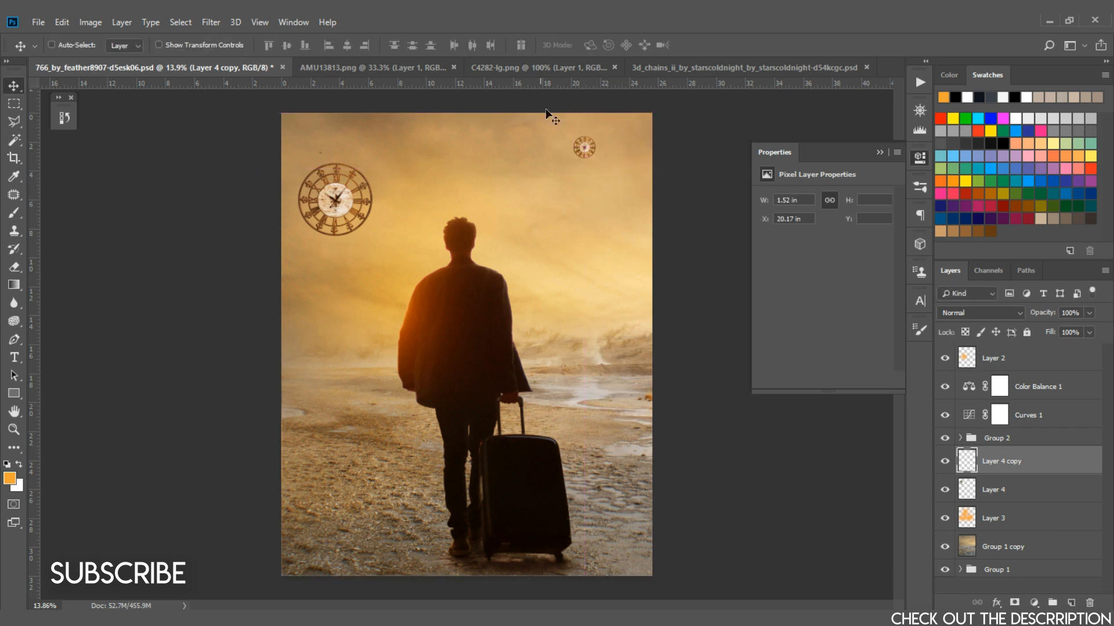
Bring the clock from C4282-lg.png into the composition, enlarge it to 19.62 in wide and place it partly off the picture's right edge.
left_click(559, 63)
left_click_drag(522, 215, 705, 407)
key("ctrl+t")
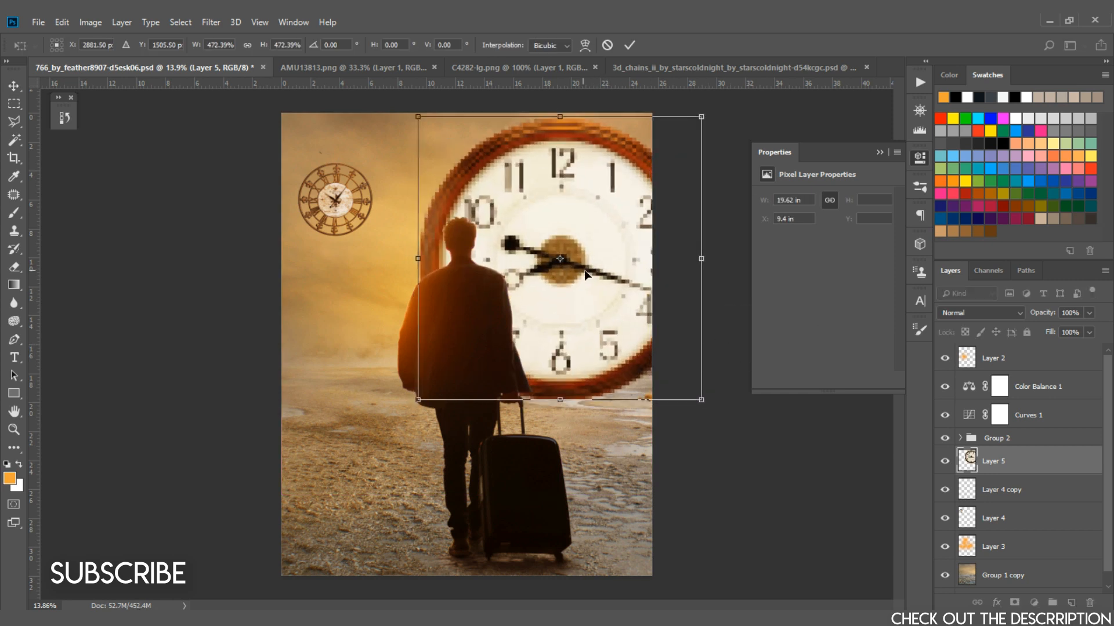
left_click_drag(586, 275, 709, 321)
key("Return")
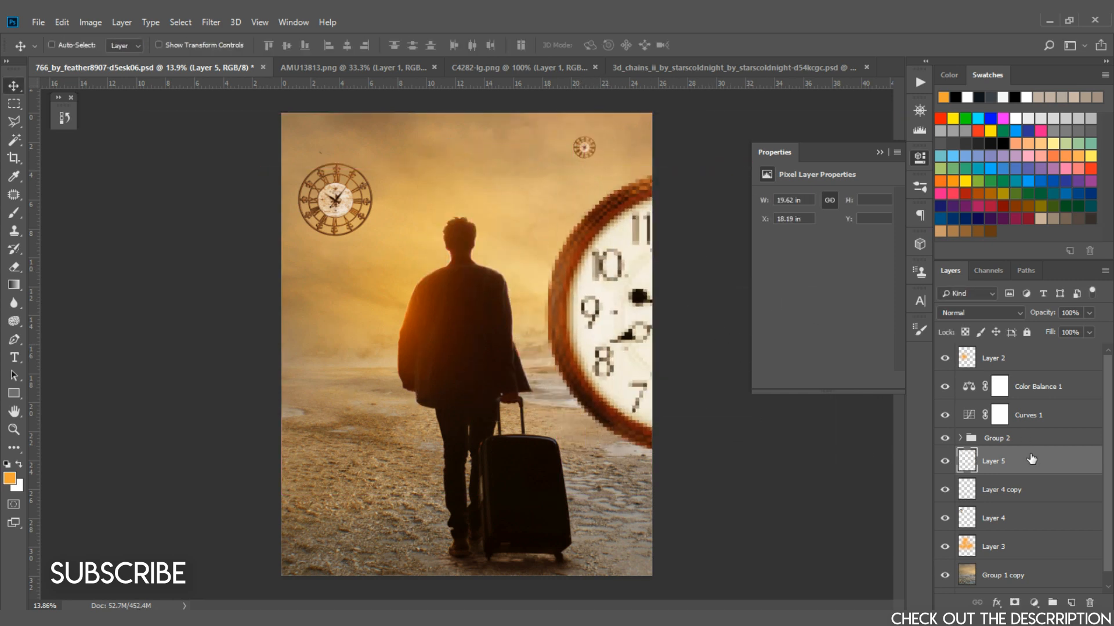
Move Layer 5 to the top of the layer stack and shift the large clock slightly down and further off the right edge.
left_click_drag(1031, 459, 1047, 345)
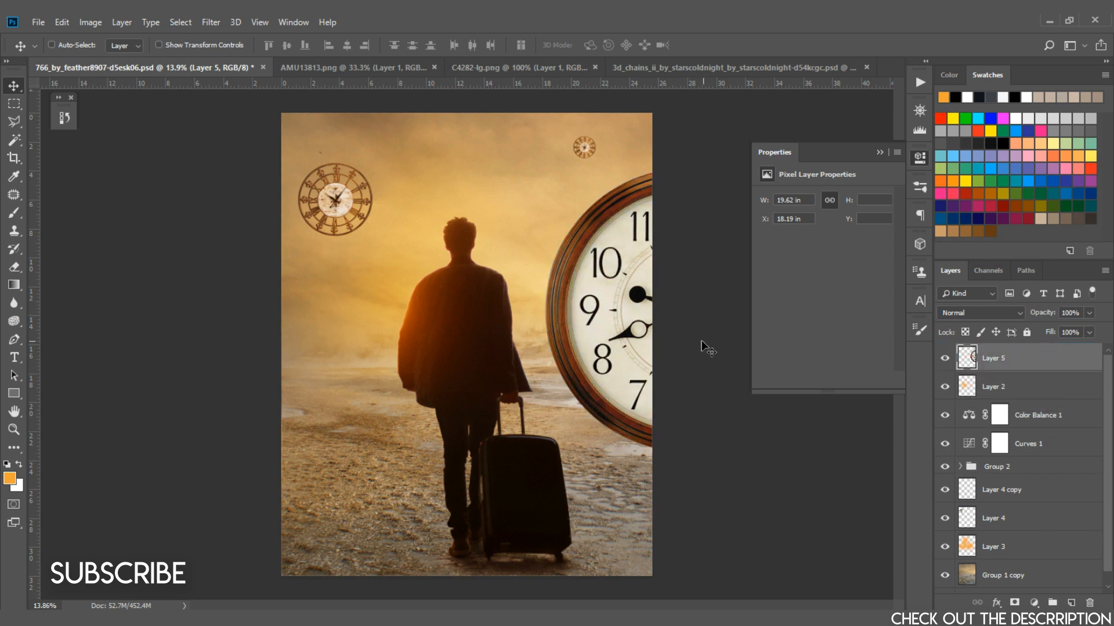
left_click_drag(698, 334, 705, 351)
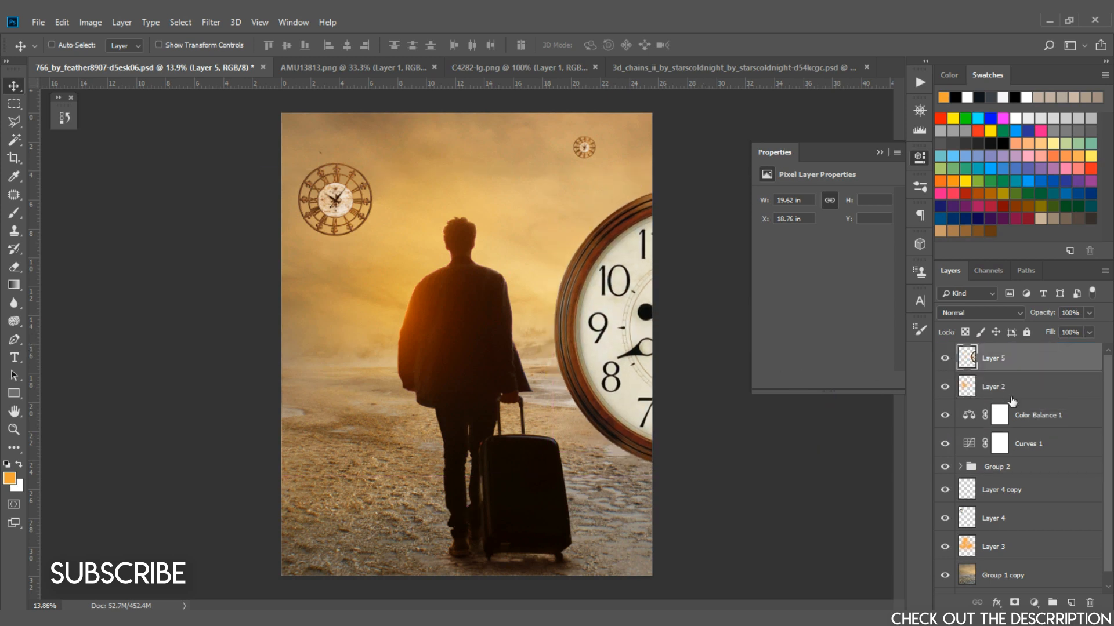
left_click_drag(1034, 359, 1041, 451)
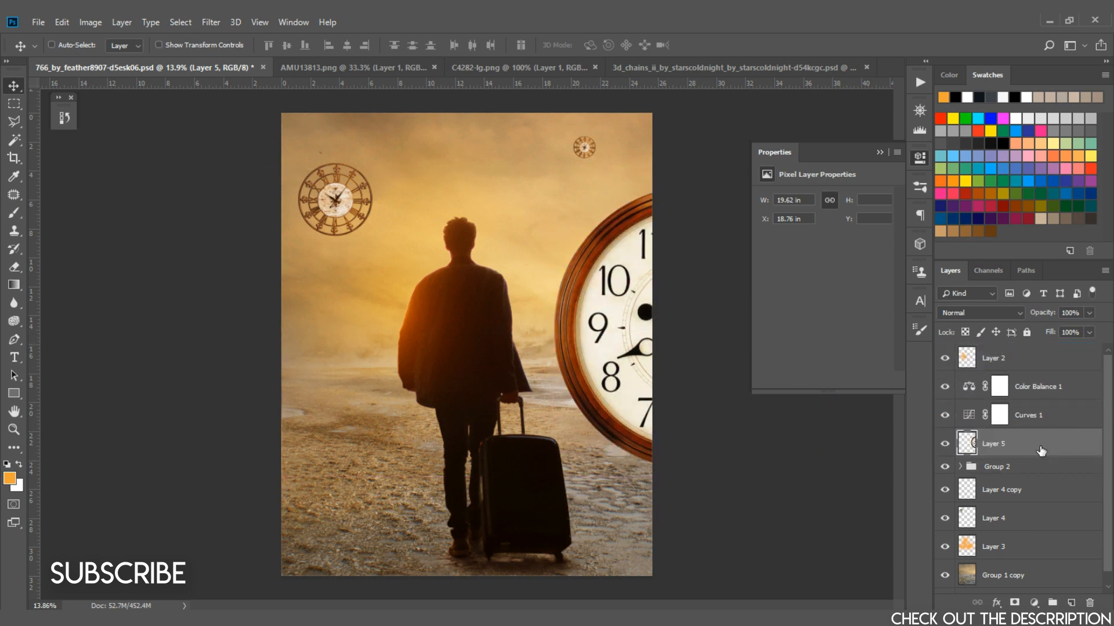
key("ctrl+shift+bracketright")
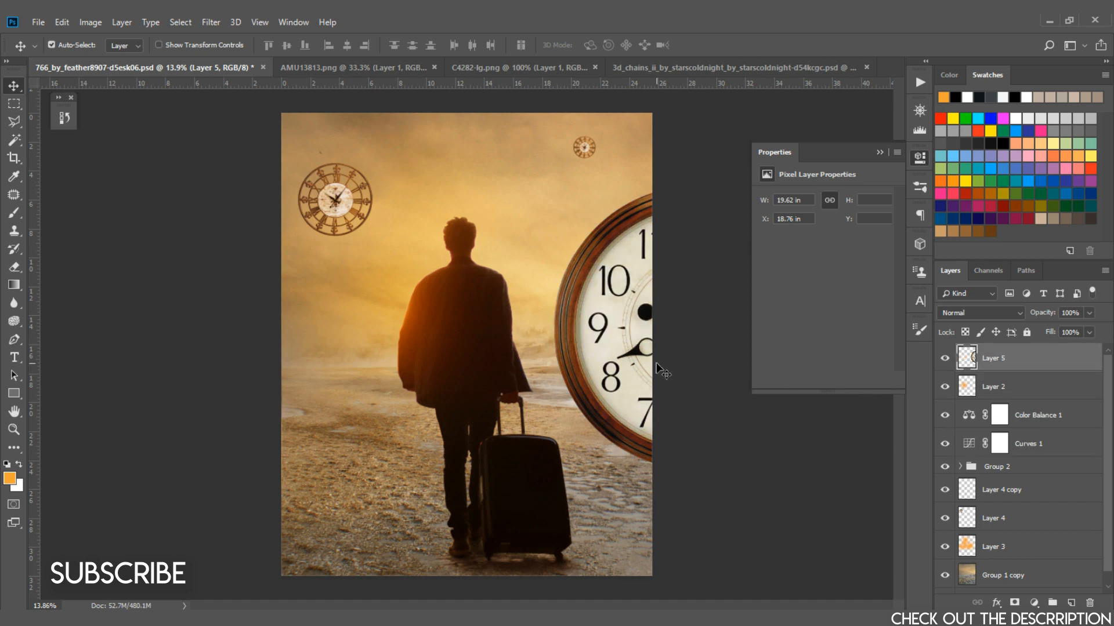
Duplicate the large clock, scale the copy to about 9.33 in wide and place it half off the picture's left edge.
left_click_drag(657, 363, 159, 490)
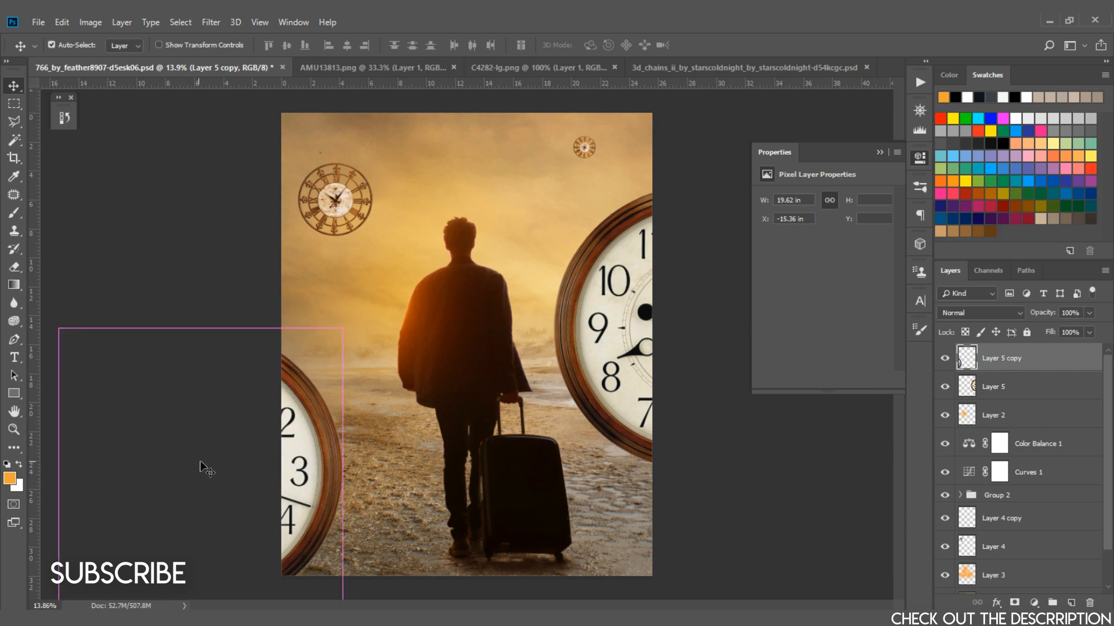
key("ctrl+t")
left_click_drag(342, 324, 273, 398)
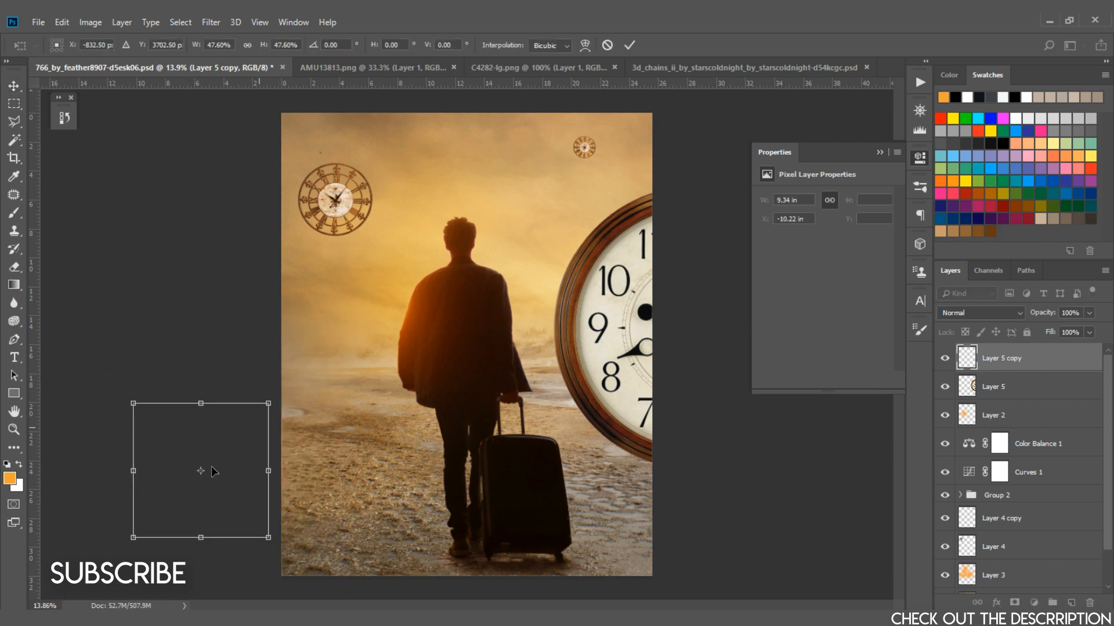
left_click_drag(212, 469, 280, 331)
key("Return")
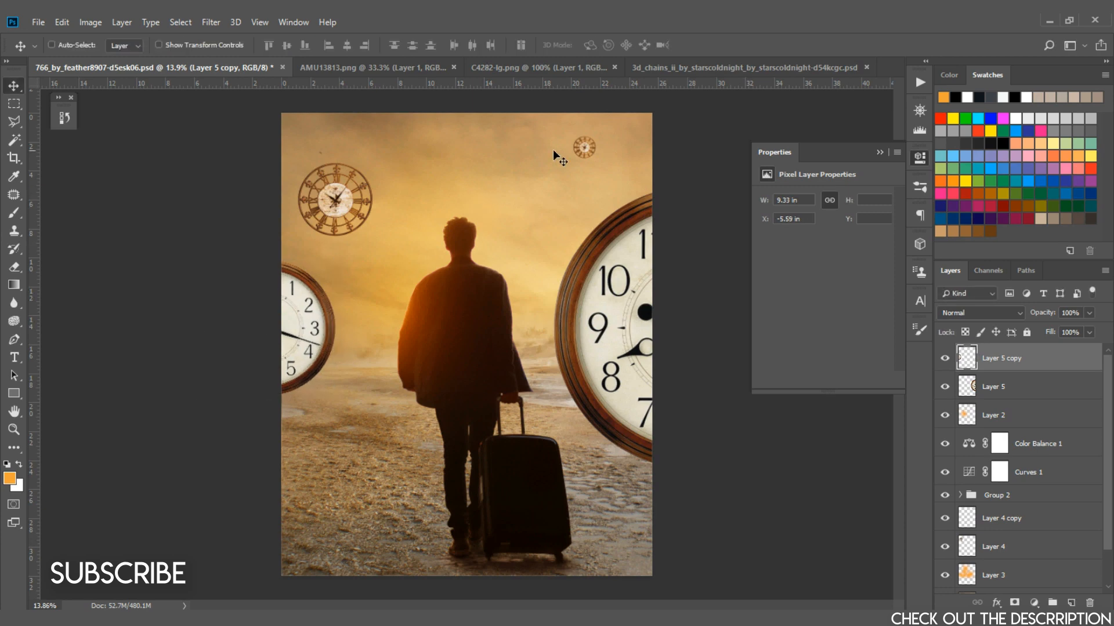
Select the light chain on the no shadow layer of the 3d_chains document and bring it into the clock composition.
left_click(700, 60)
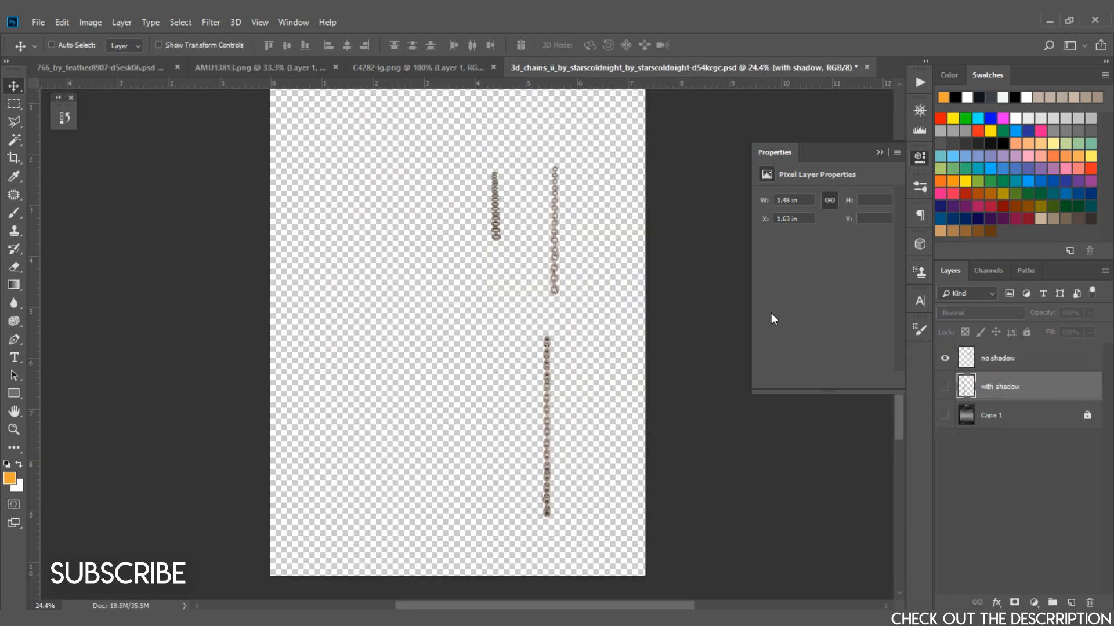
left_click(14, 103)
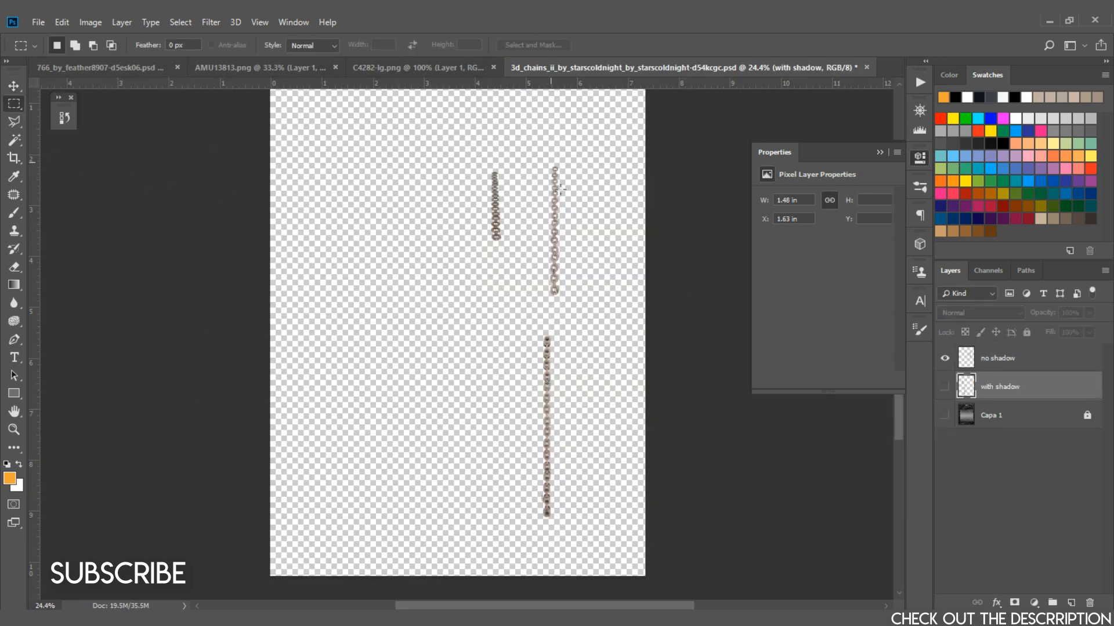
left_click_drag(544, 154, 596, 311)
left_click(963, 358)
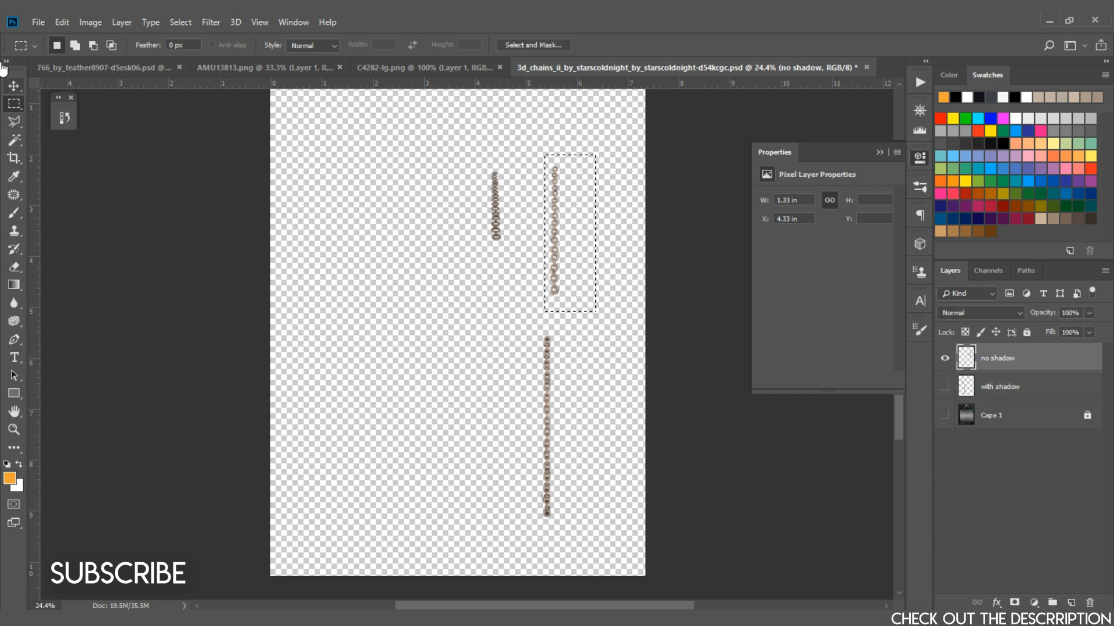
left_click(14, 86)
mouse_move(552, 204)
left_mouse_down()
mouse_move(174, 137)
mouse_move(129, 77)
mouse_move(357, 181)
mouse_move(577, 162)
mouse_move(568, 189)
left_mouse_up()
Enlarge the chain to 1.85 in wide and hang it above the large clock at the picture's right edge.
key("ctrl+t")
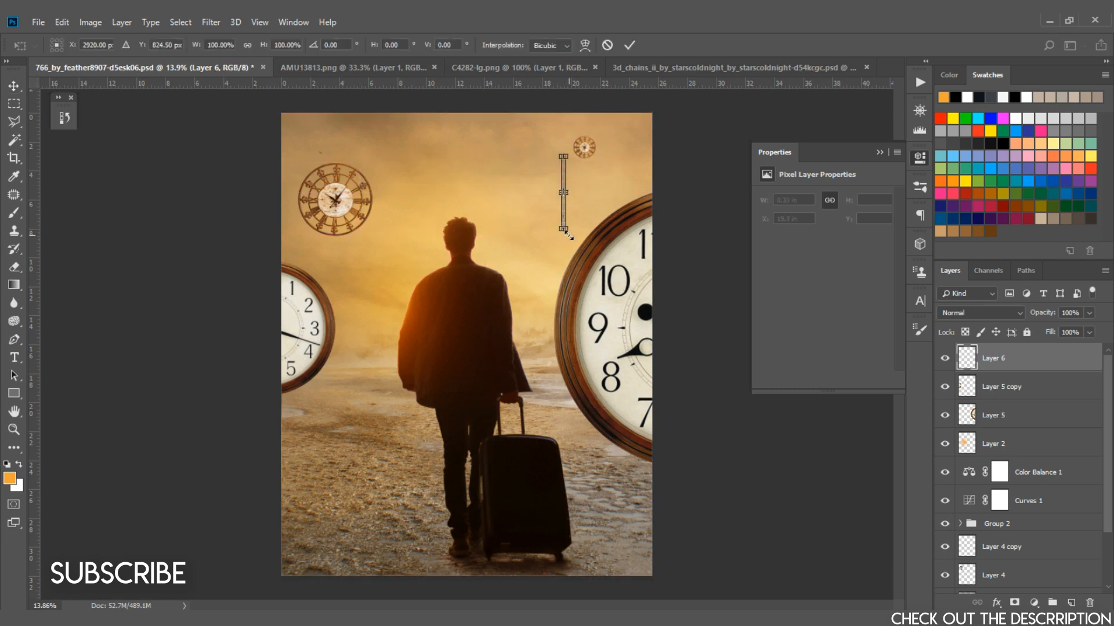
left_click_drag(568, 235, 679, 389)
key("Return")
left_click_drag(589, 295, 657, 178)
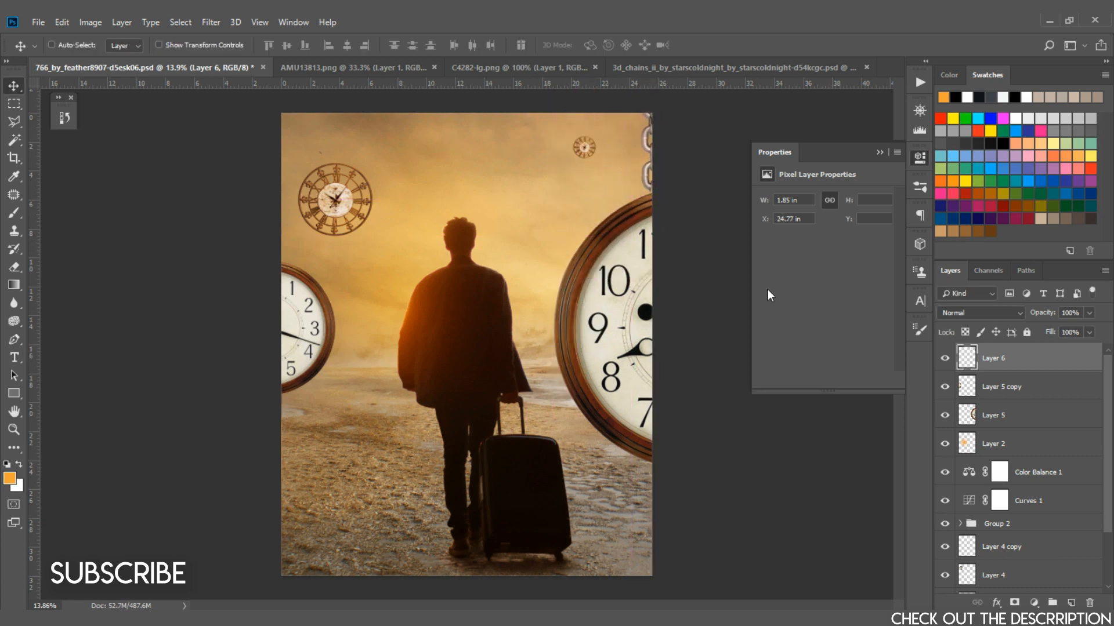
Nudge the large clock on Layer 5 slightly left under its chain.
left_click(1009, 415)
key("shift+Left")
key("shift+Left")
key("shift+Left")
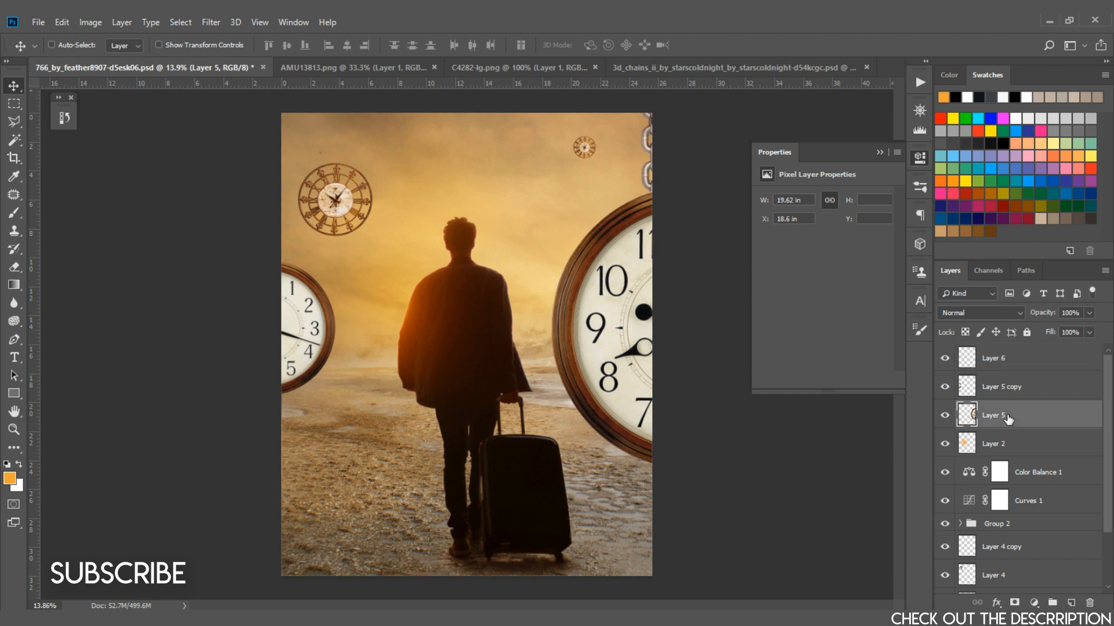
Duplicate the Layer 6 chain, scale the copy to 1.14 in wide and hang it above the clock at the left edge.
left_click(1001, 359)
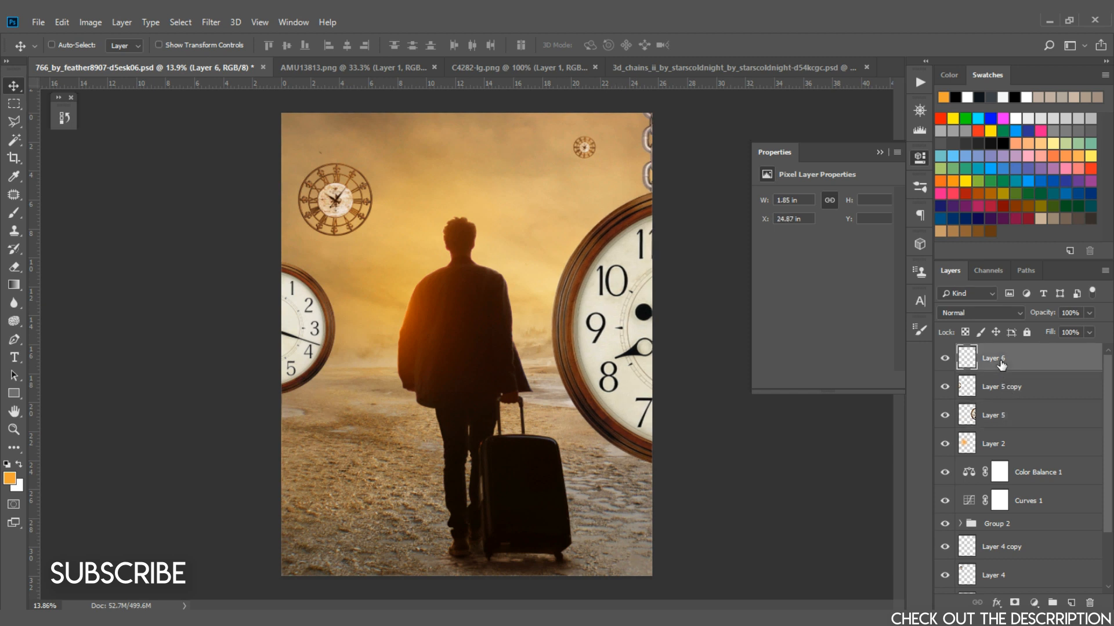
key("ctrl+j")
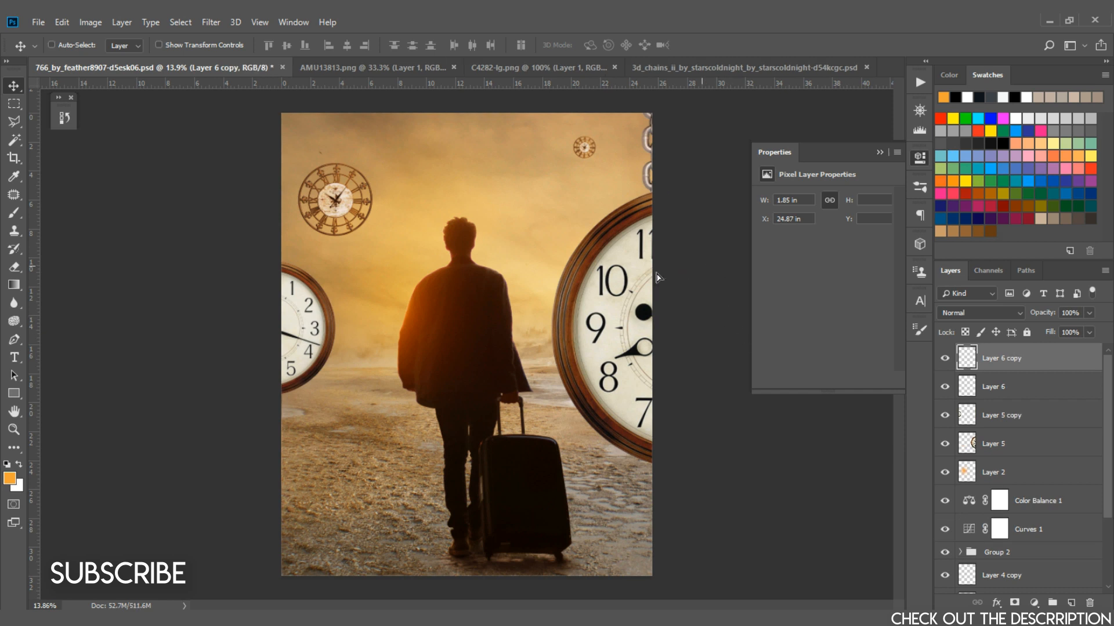
left_click_drag(657, 275, 332, 350)
key("ctrl+t")
left_click_drag(301, 268, 284, 227)
key("Return")
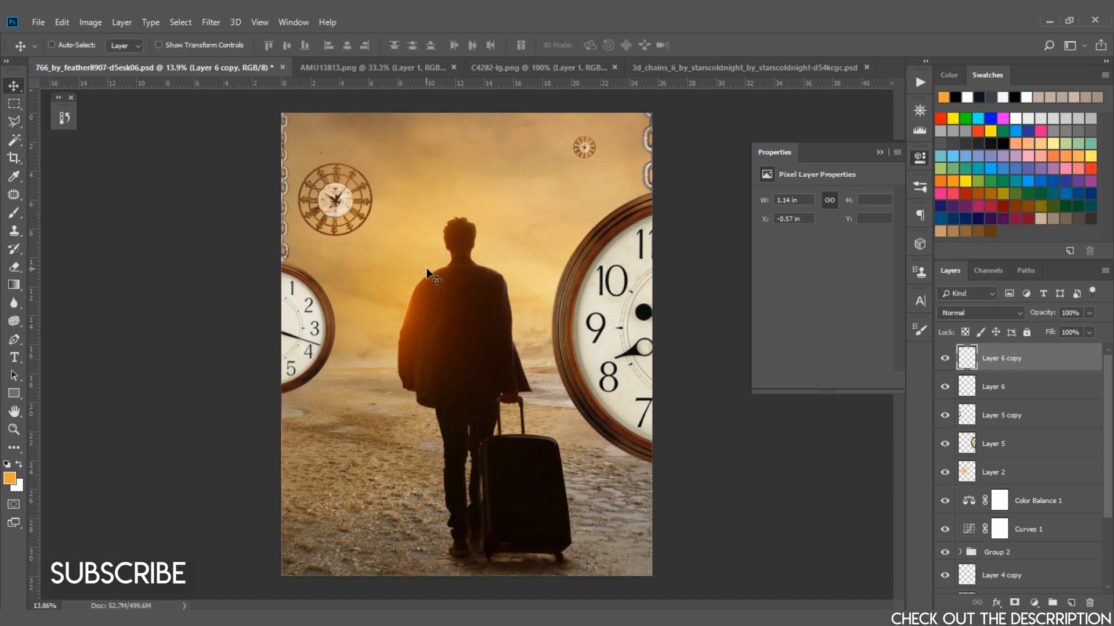
Nudge the left chain slightly left and move both chain layers directly below Layer 5.
key("shift+Left")
left_click(1034, 390, "ctrl")
left_click_drag(1035, 390, 1066, 467)
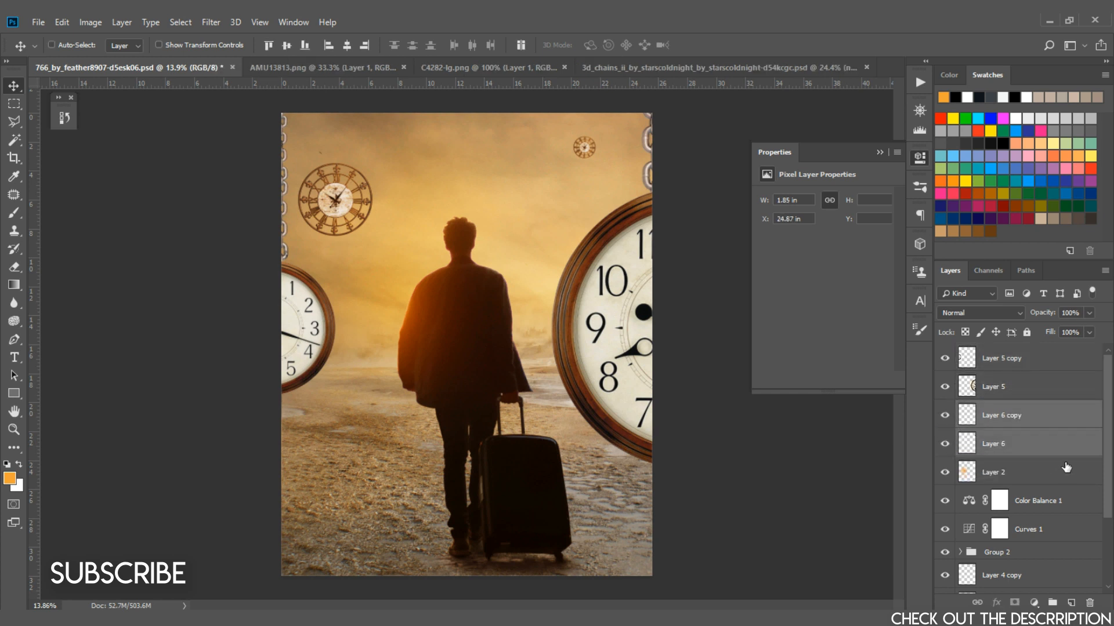
Duplicate the left chain, scale the copy to 0.41 in wide and hang it above the ornate clock in the upper-left sky.
left_click(1029, 420)
key("ctrl+j")
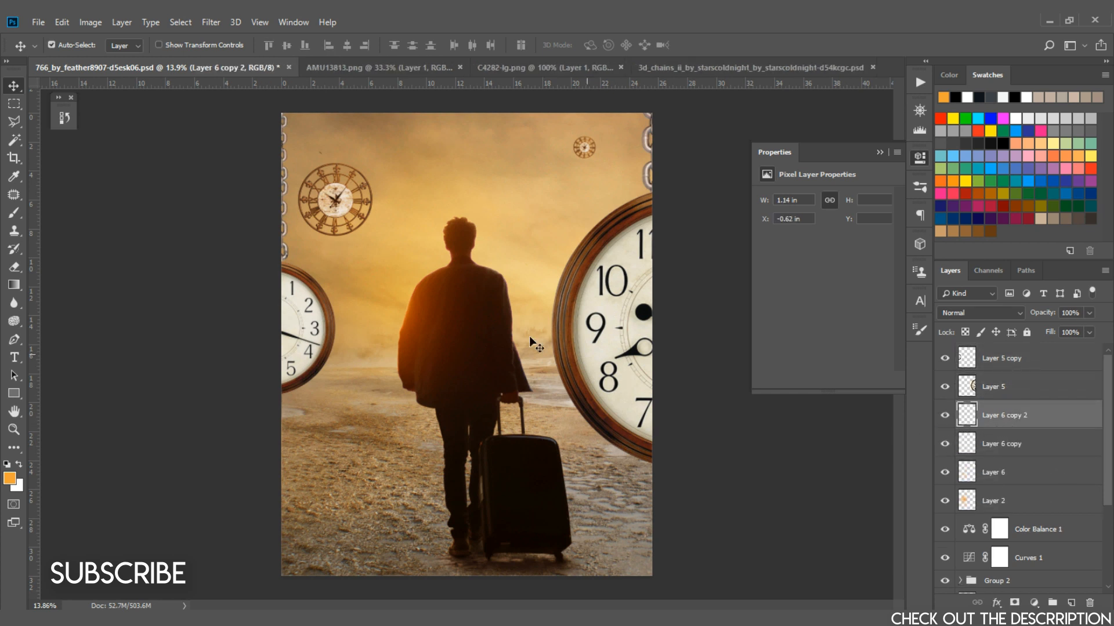
left_click_drag(390, 264, 460, 240)
key("ctrl+t")
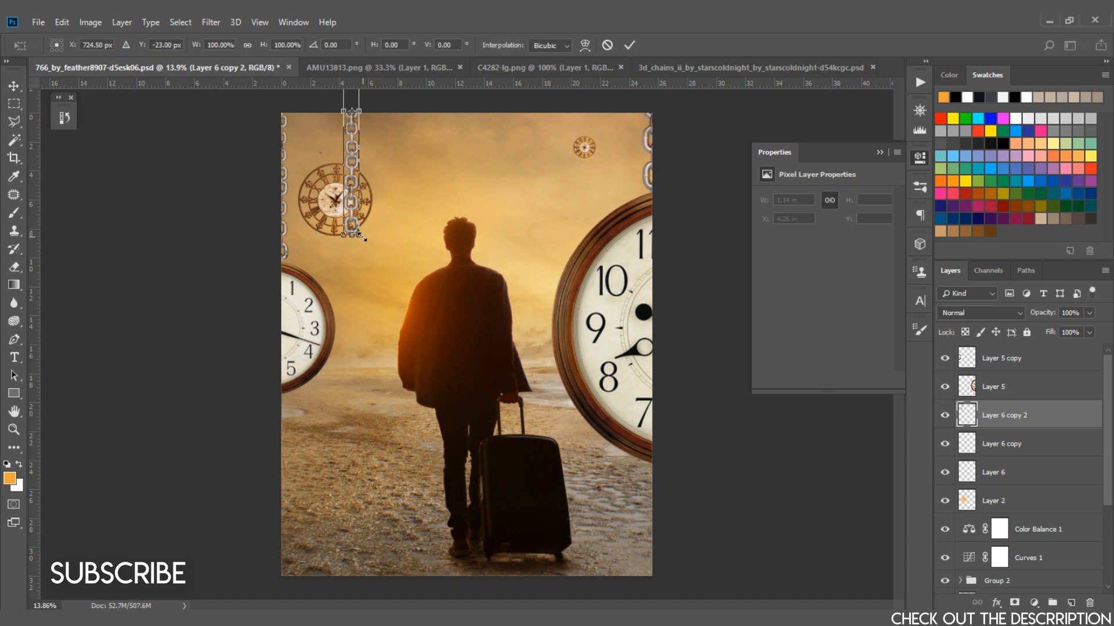
left_click_drag(359, 235, 396, 154)
key("Return")
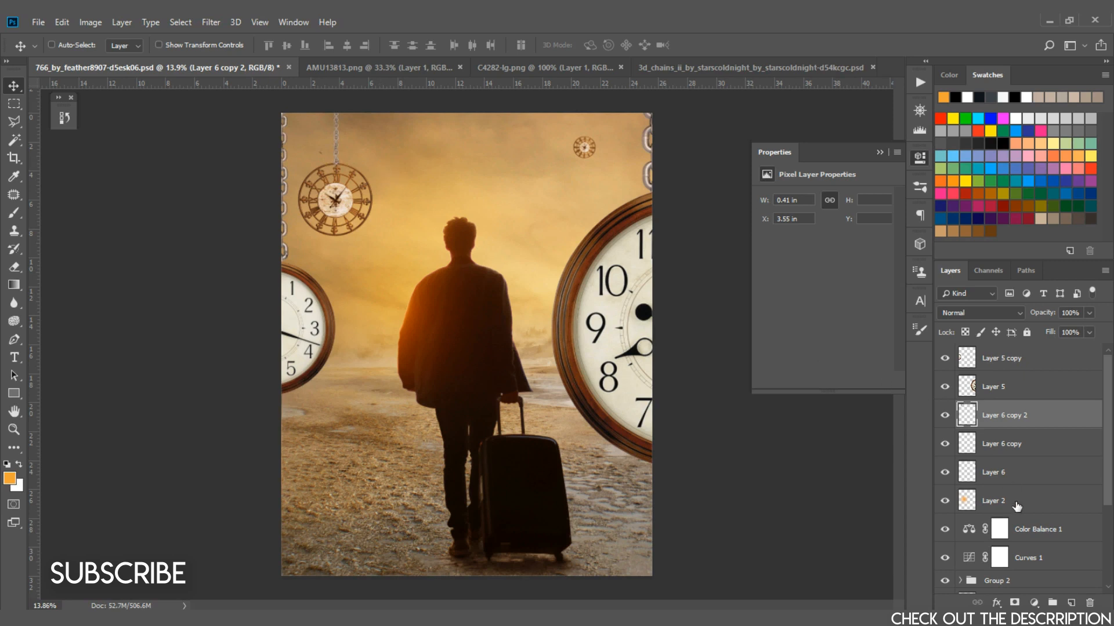
Move Layer 4 and Layer 4 copy directly below Layer 5, above the chain layers.
scroll(1032, 519, "down", 3)
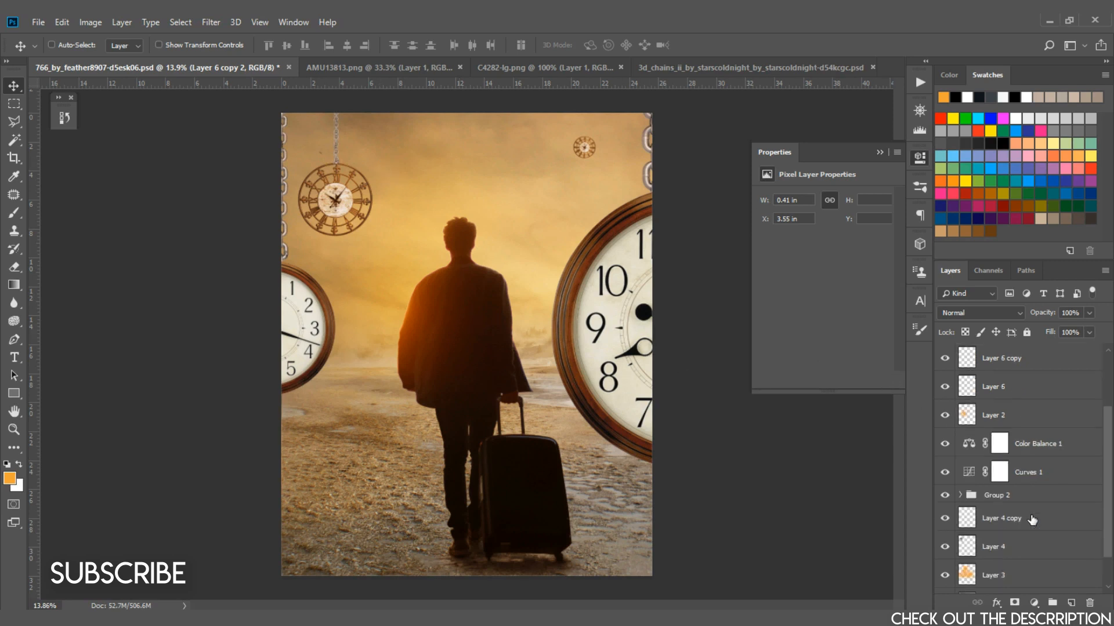
left_click(1004, 520)
left_click(1010, 548, "shift")
left_click_drag(1012, 547, 1110, 490)
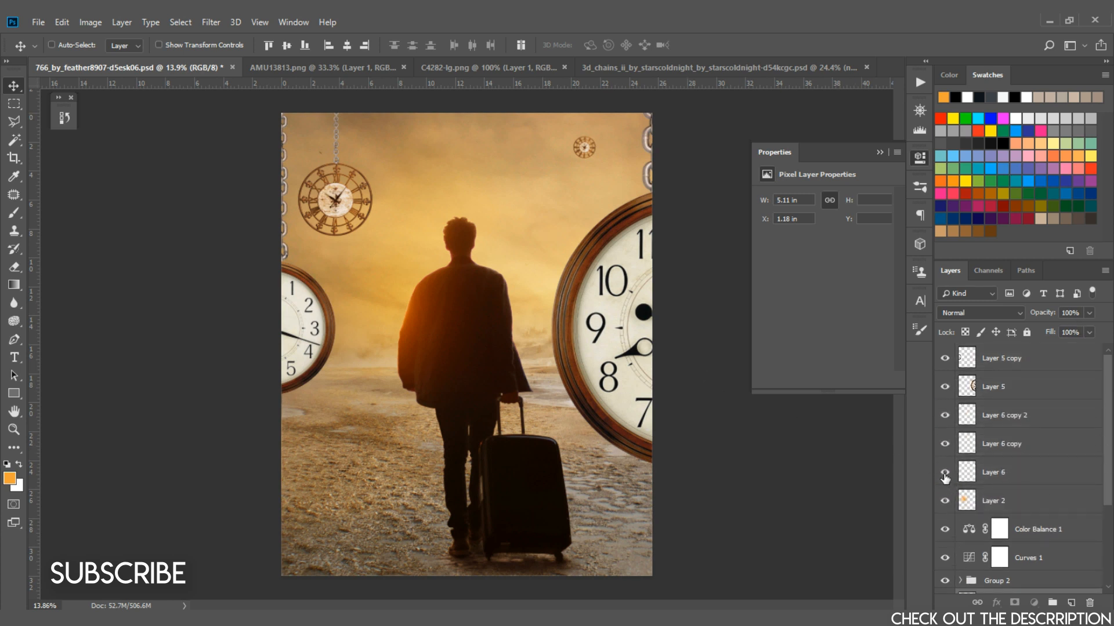
scroll(986, 487, "down", 4)
left_click_drag(1018, 498, 1044, 418)
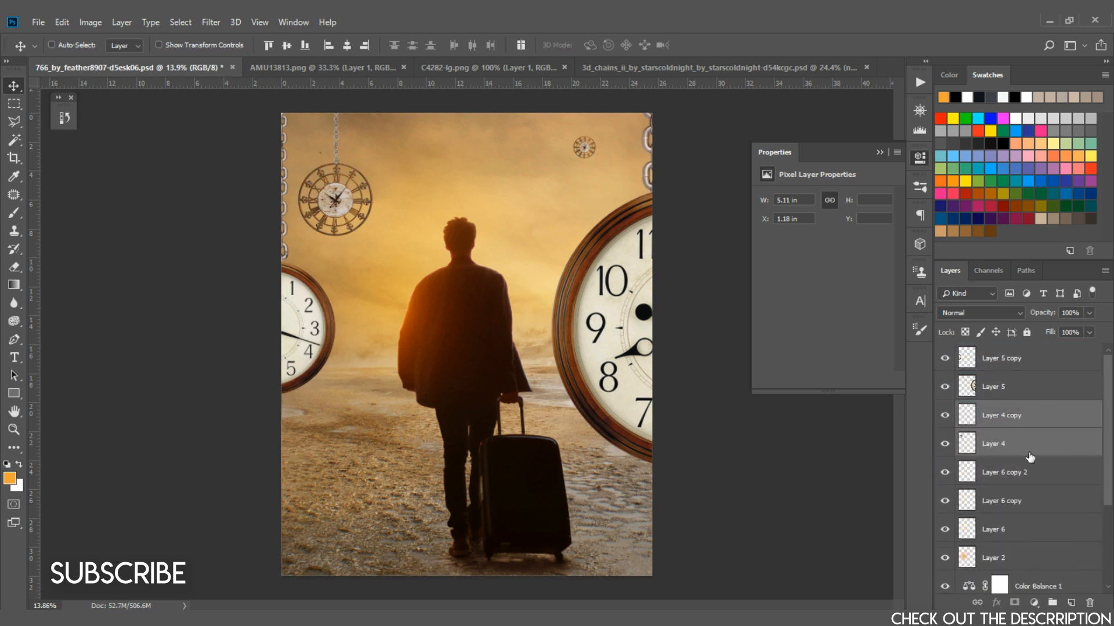
Duplicate the Layer 6 copy chain, scale it to about 32.75% and move it above the small clock in the upper-right sky.
left_click(1014, 502)
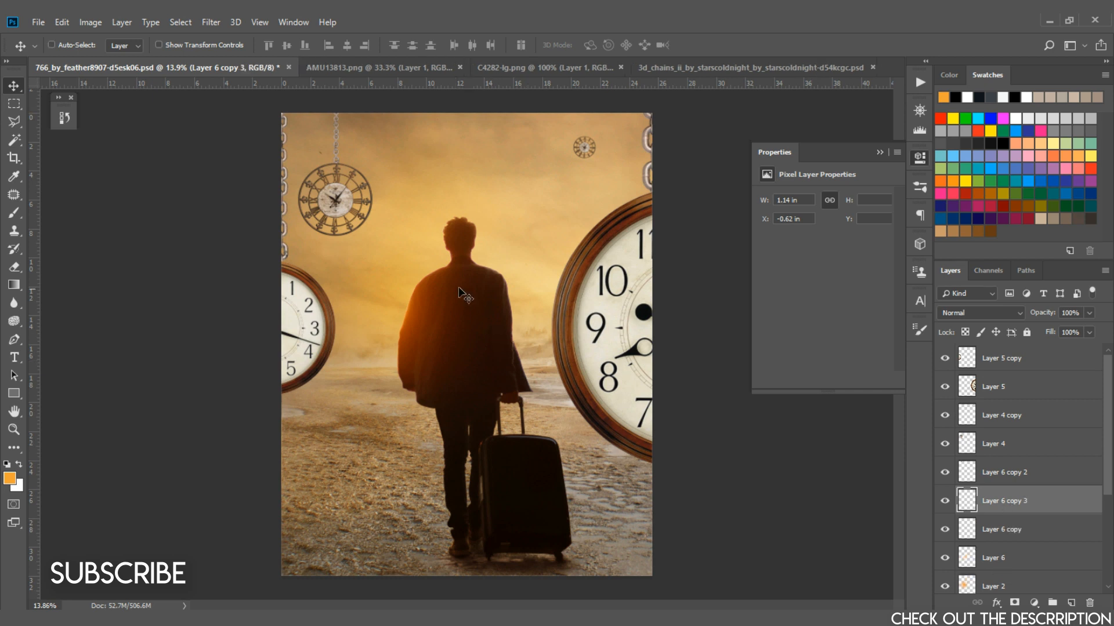
left_click_drag(458, 287, 687, 173)
key("ctrl+t")
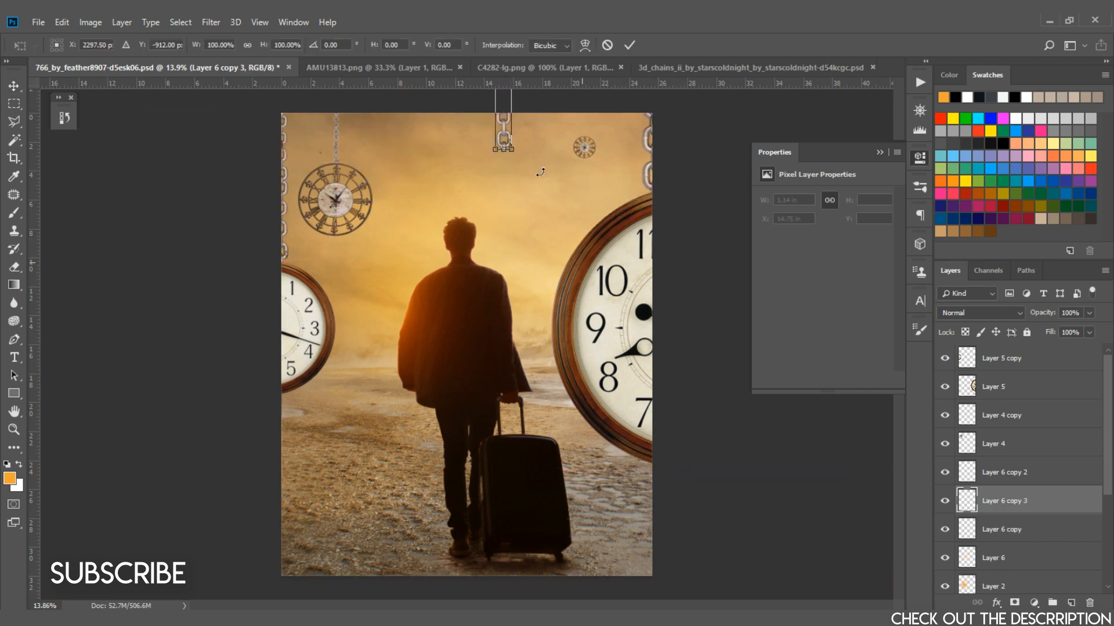
left_click_drag(510, 144, 506, 125)
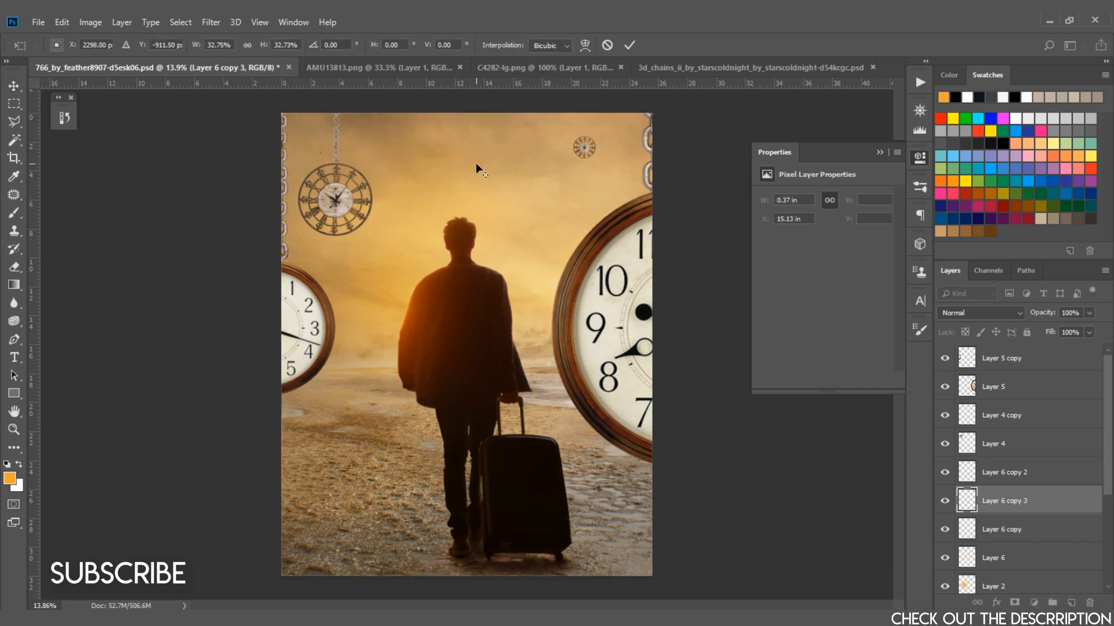
scroll(476, 163, "down", 3)
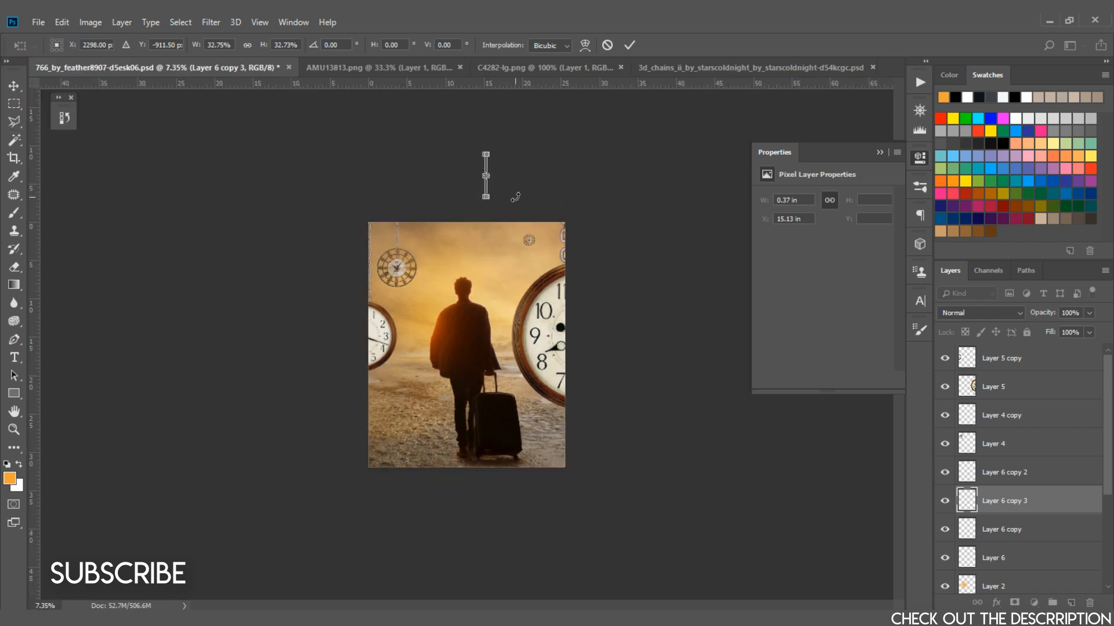
key("Return")
left_click_drag(510, 193, 551, 217)
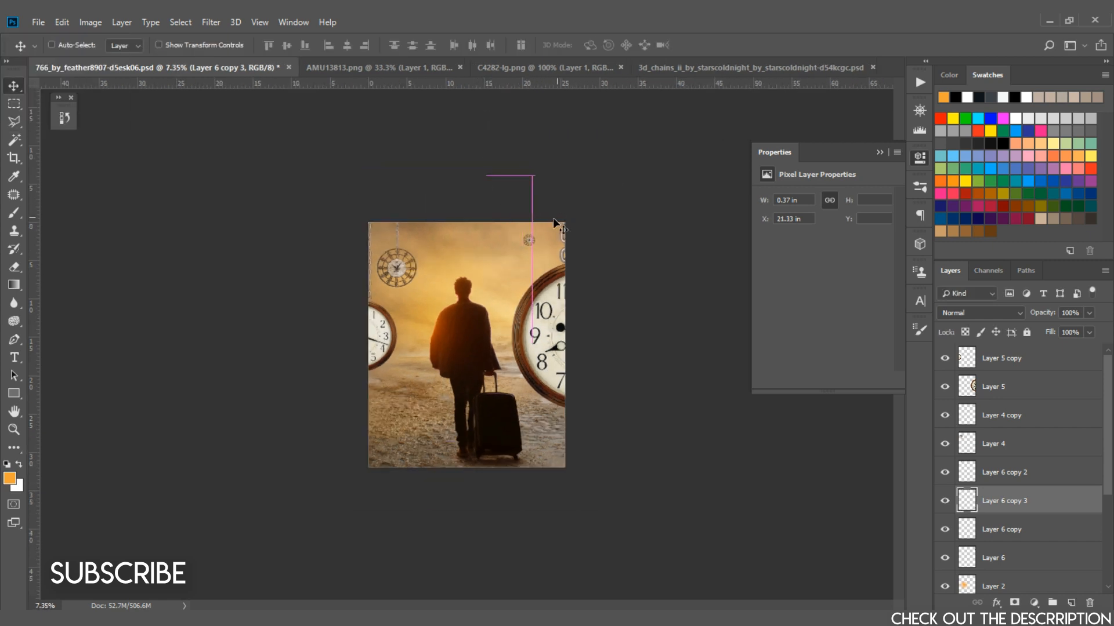
Shrink the new chain to 0.32 in wide and center it directly above the small ornate clock.
scroll(549, 218, "up", 5)
scroll(588, 301, "up", 3)
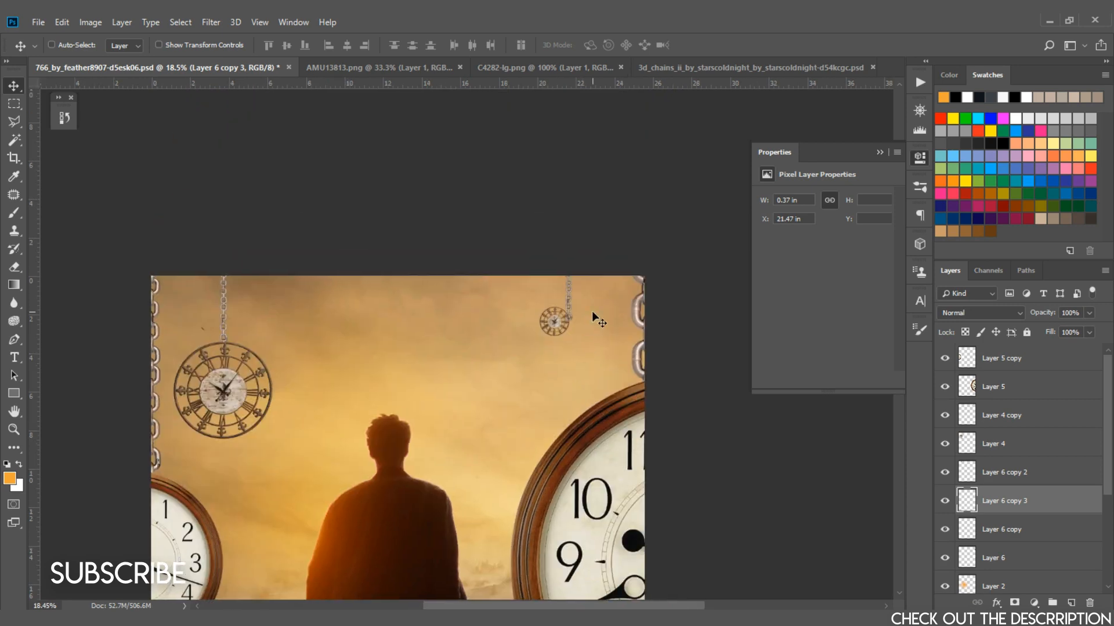
key("ctrl+t")
left_click_drag(574, 320, 566, 297)
key("Return")
Nudge the small chain down so that its last link meets the rim of the small ornate clock.
scroll(566, 297, "up", 4)
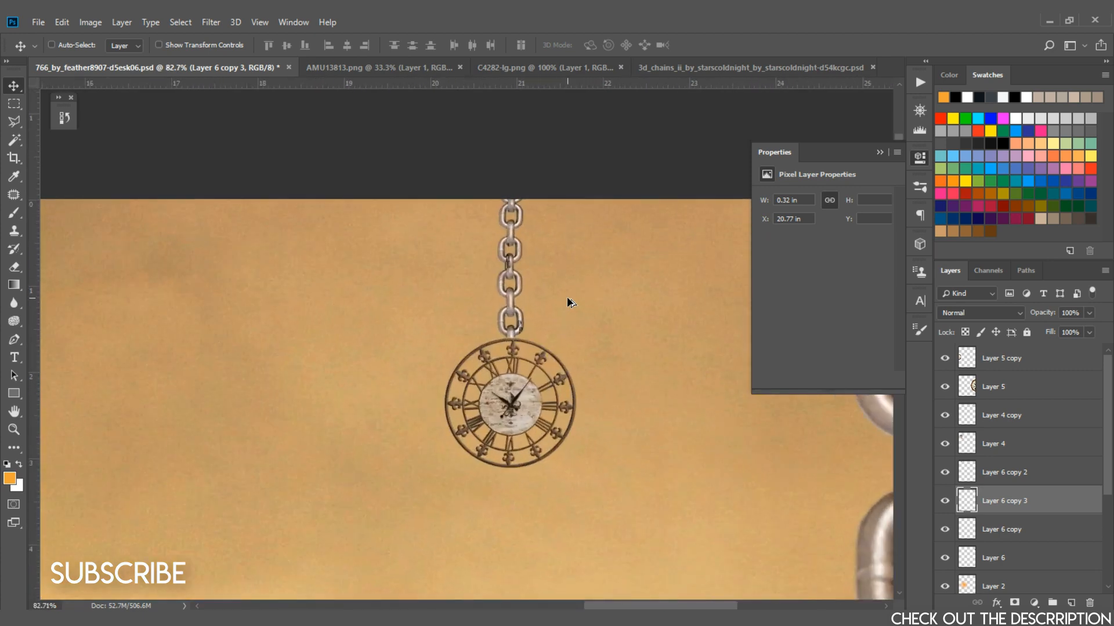
scroll(566, 297, "down", 3)
scroll(566, 297, "up", 4)
scroll(567, 297, "up", 4)
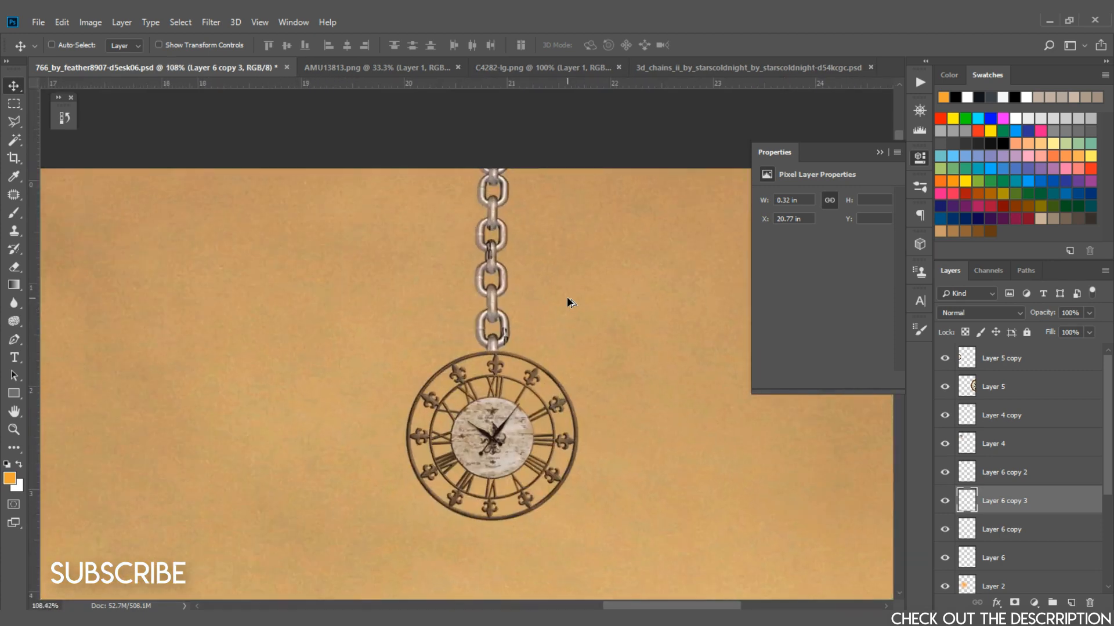
key("Down")
key("Down")
key("Down")
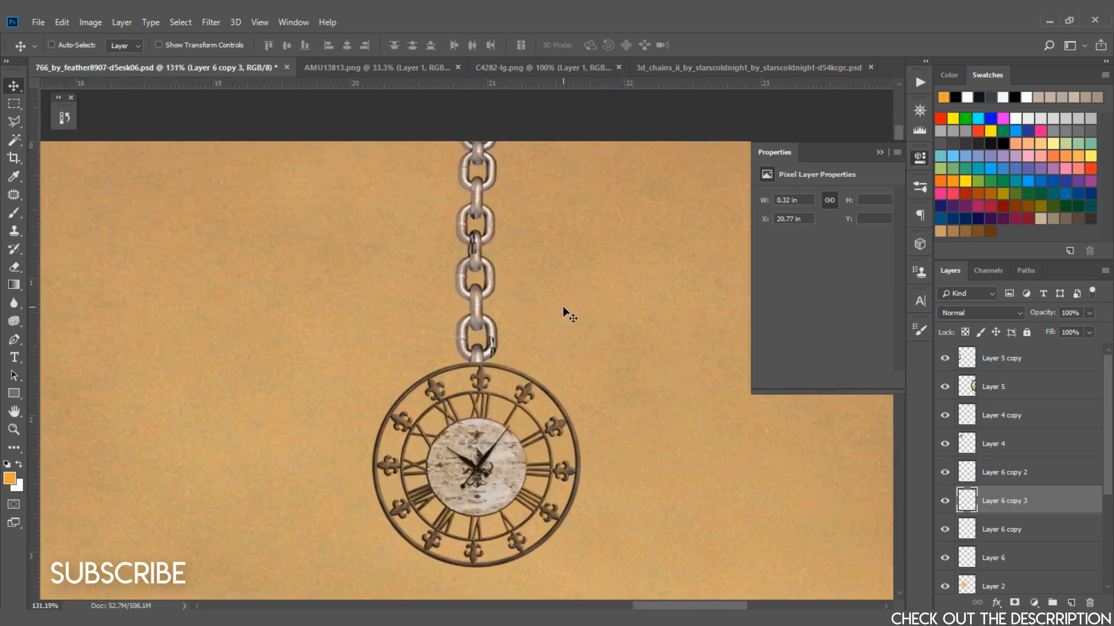
Scale the small chain to about 62.5% (0.2 in wide) and move it down to meet the small ornate clock's rim.
key("ctrl+t")
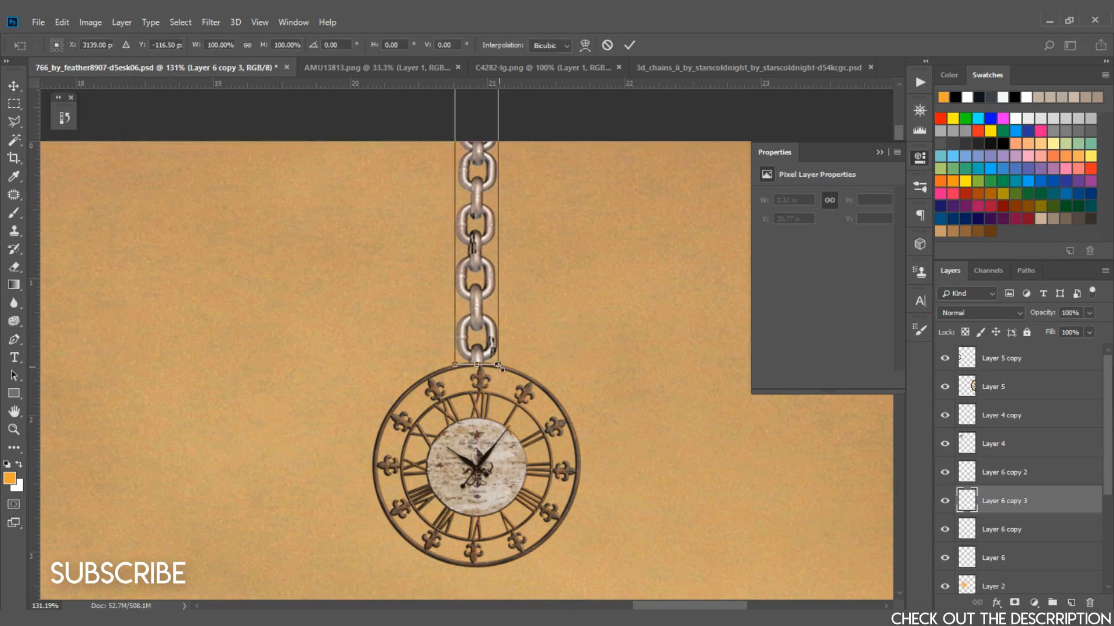
left_click_drag(499, 366, 472, 232)
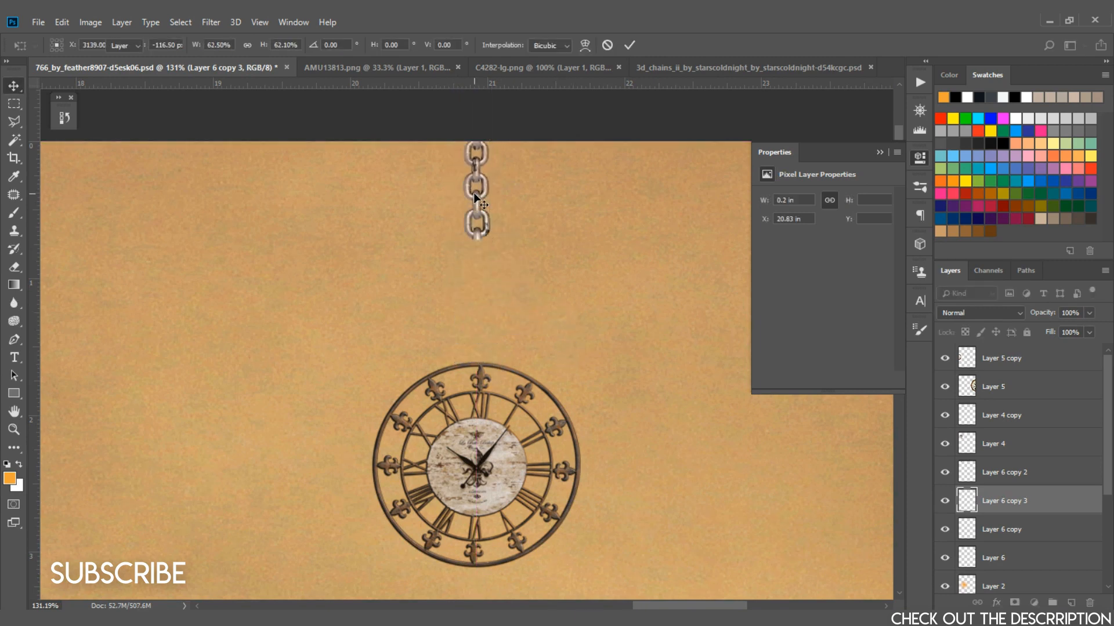
key("Return")
left_click_drag(473, 193, 492, 316)
scroll(500, 313, "down", 6)
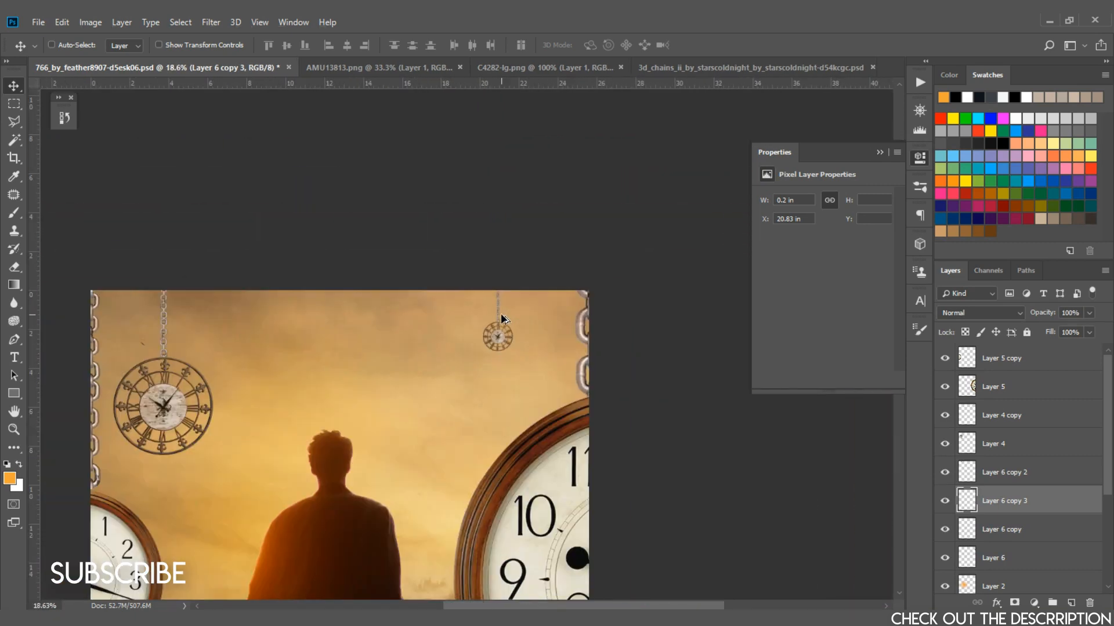
scroll(502, 319, "down", 1)
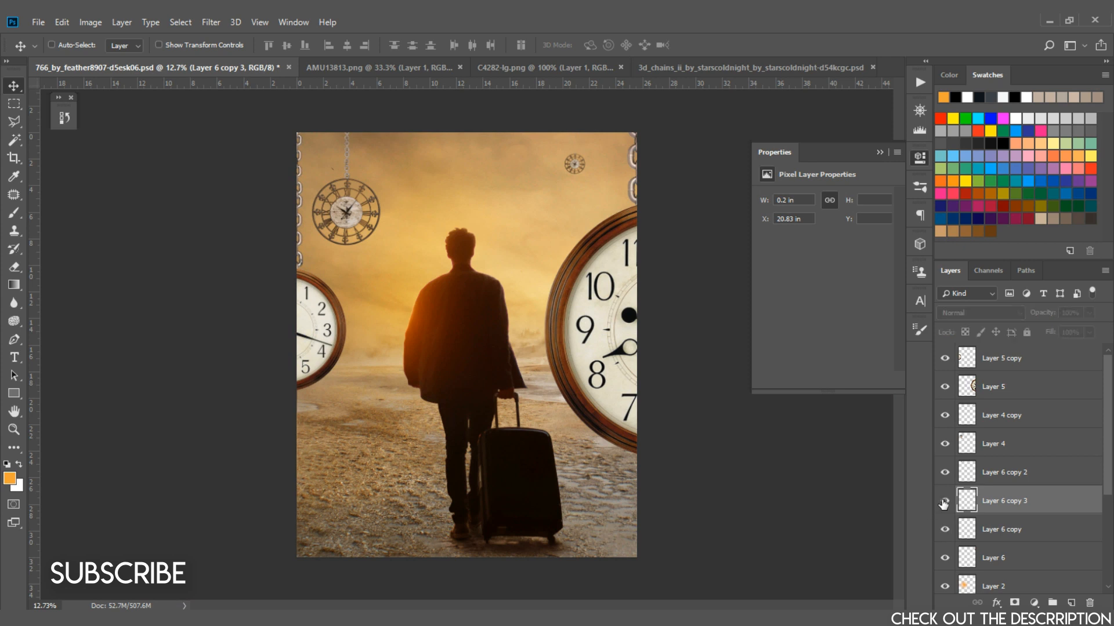
Check which chain belongs to the small ornate clock and group Layer 6 copy 3 with Layer 4 copy.
scroll(971, 500, "down", 2)
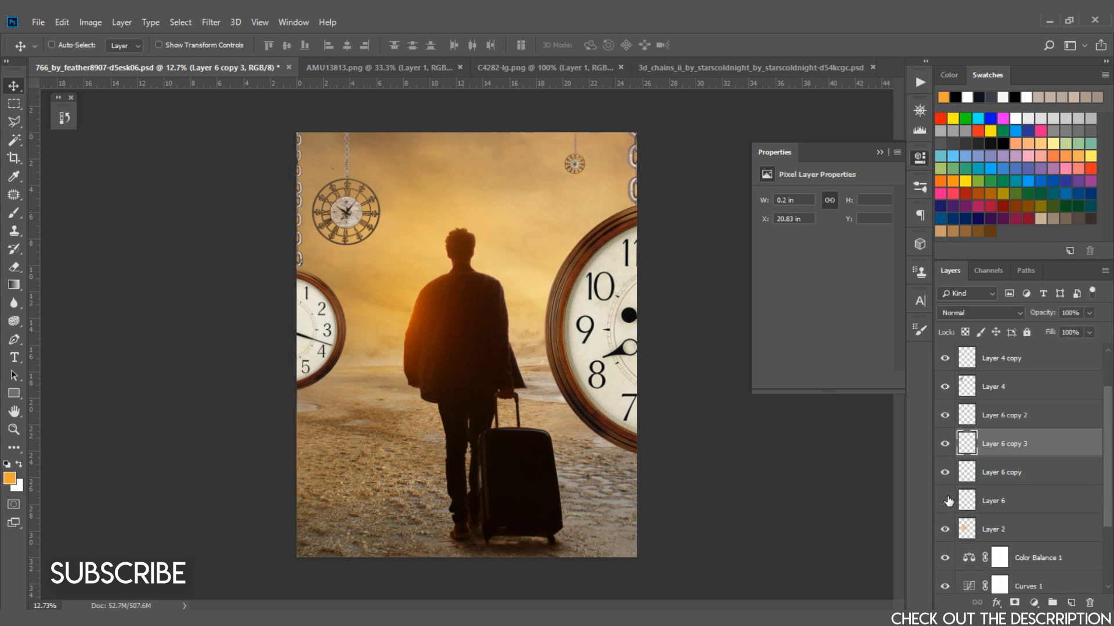
left_click(947, 497)
left_click(947, 480)
left_click(946, 481)
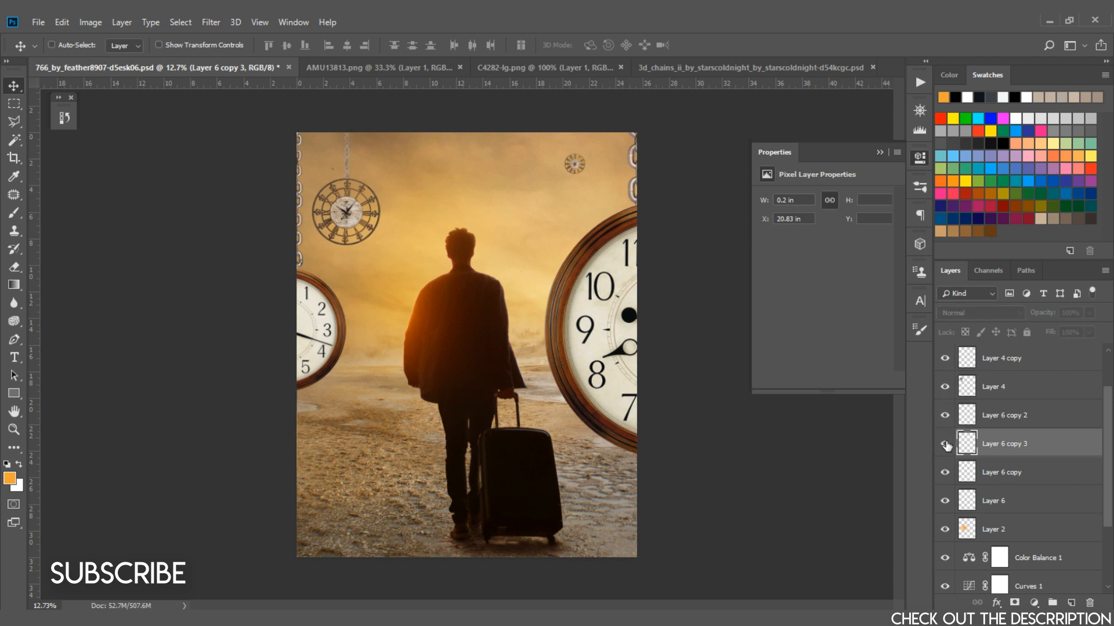
left_click(986, 364, "ctrl")
key("ctrl+g")
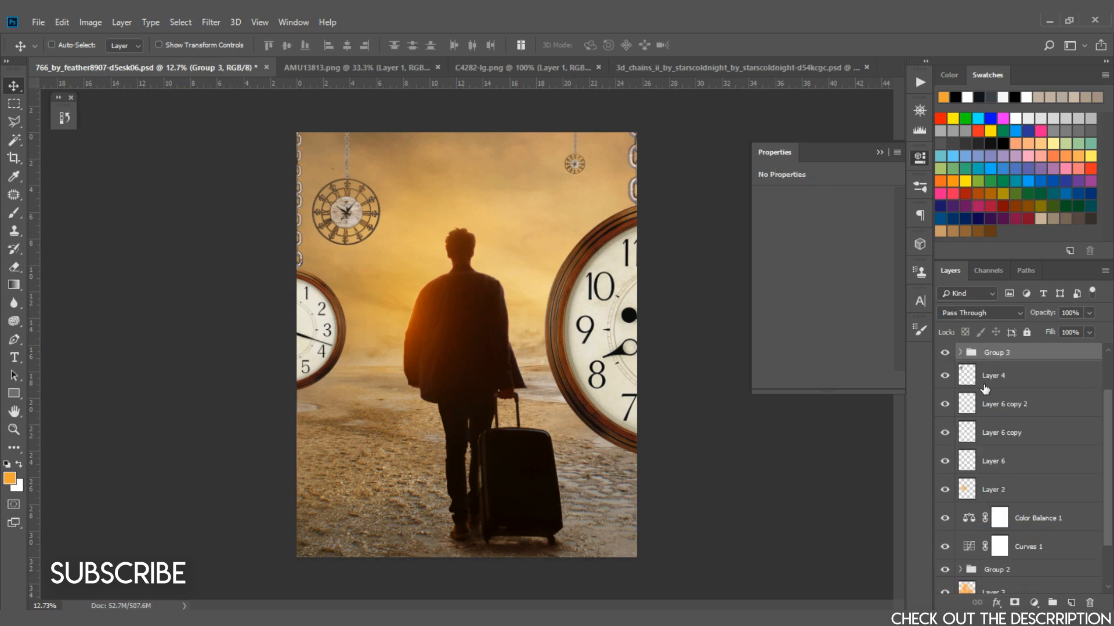
Identify the larger ornate clock's chain and group Layer 4 with Layer 6 copy 2.
left_click(987, 380)
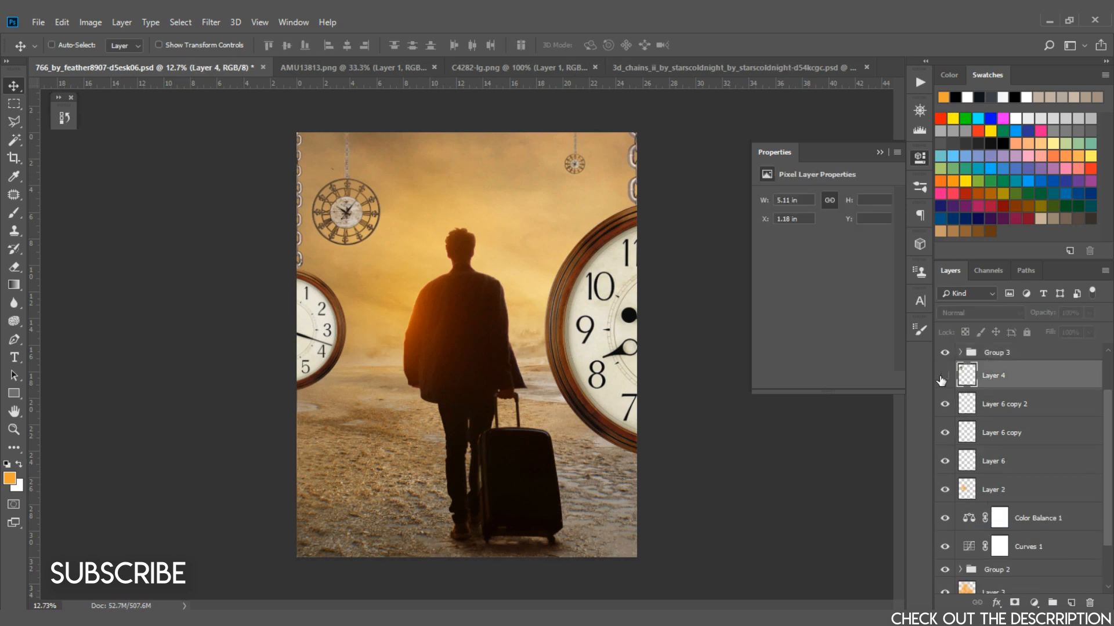
left_click(946, 404)
left_click(945, 404)
left_click(982, 405, "ctrl")
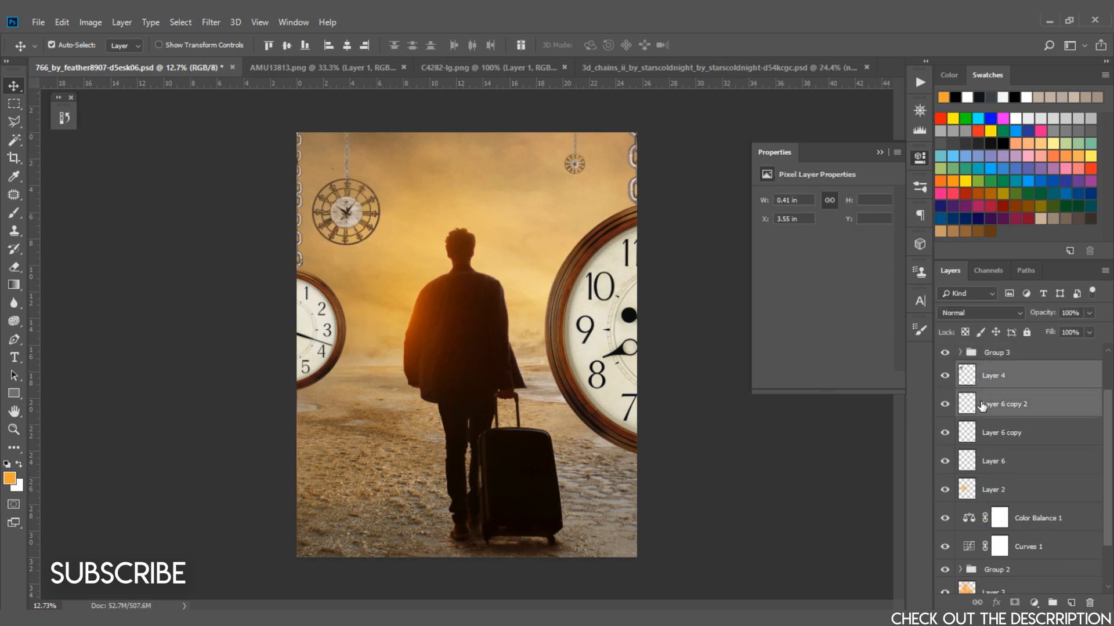
key("ctrl+g")
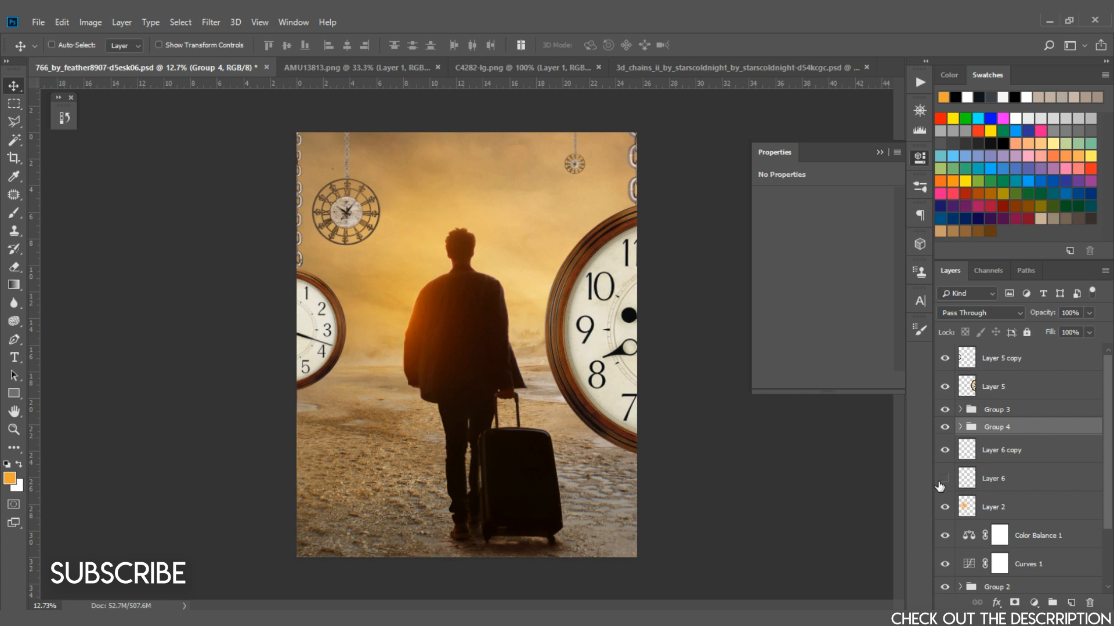
Group Layer 6 with Layer 5, joining the large wooden clock and its chain.
left_click(941, 480)
left_click(993, 478)
left_click(1005, 387, "ctrl")
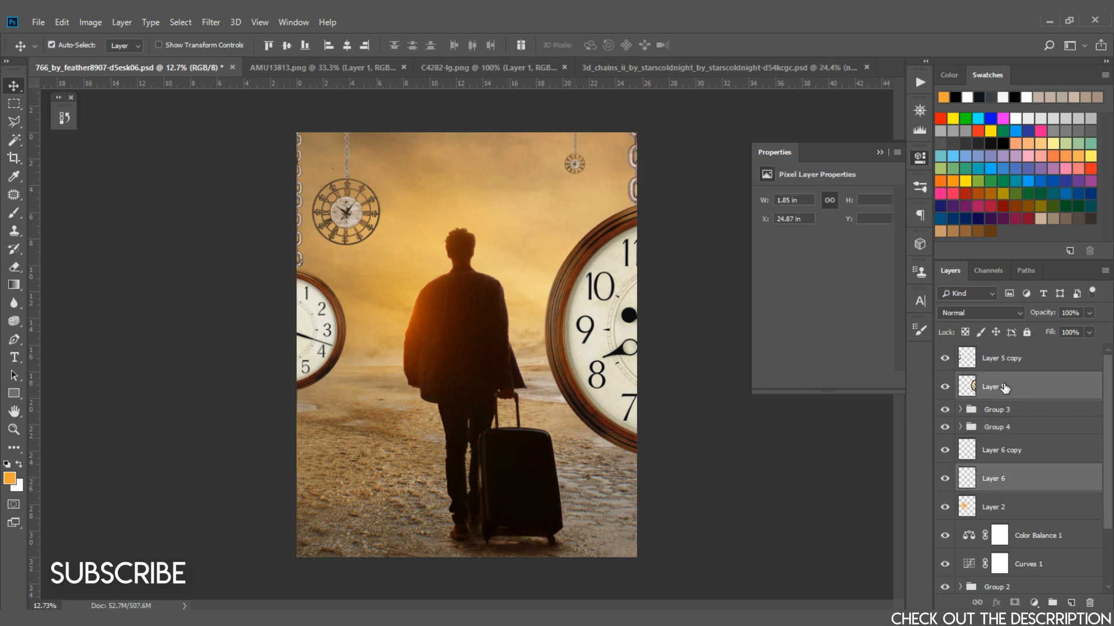
key("ctrl+g")
Group Layer 5 copy with Layer 6 copy, joining the smaller wooden clock and its chain.
left_click(1003, 358)
left_click(1018, 442, "ctrl")
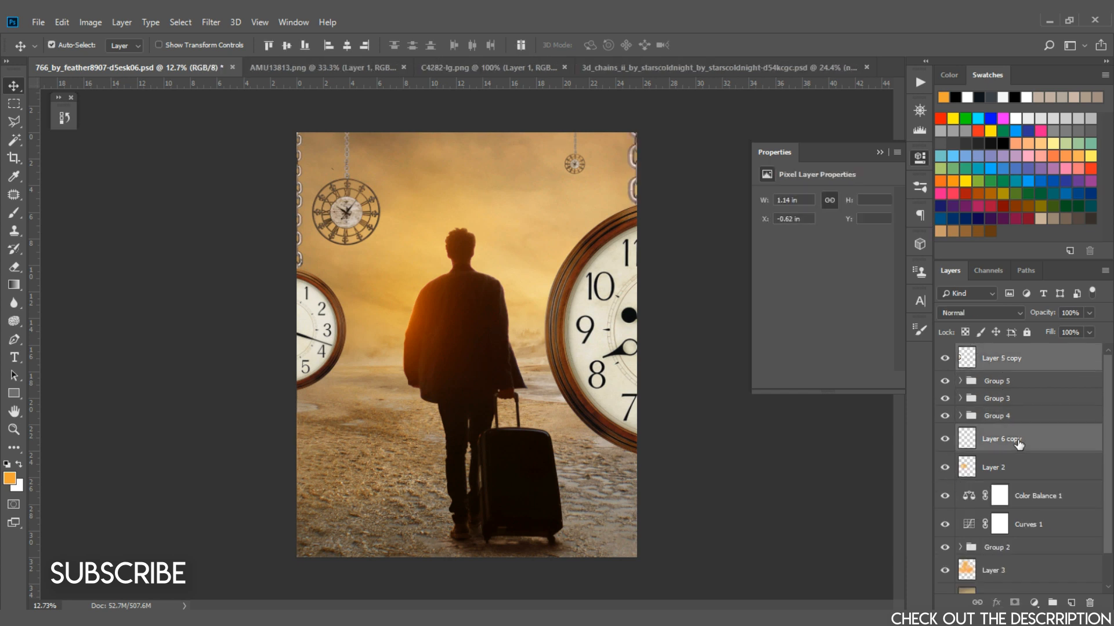
key("ctrl+g")
scroll(314, 294, "up", 1)
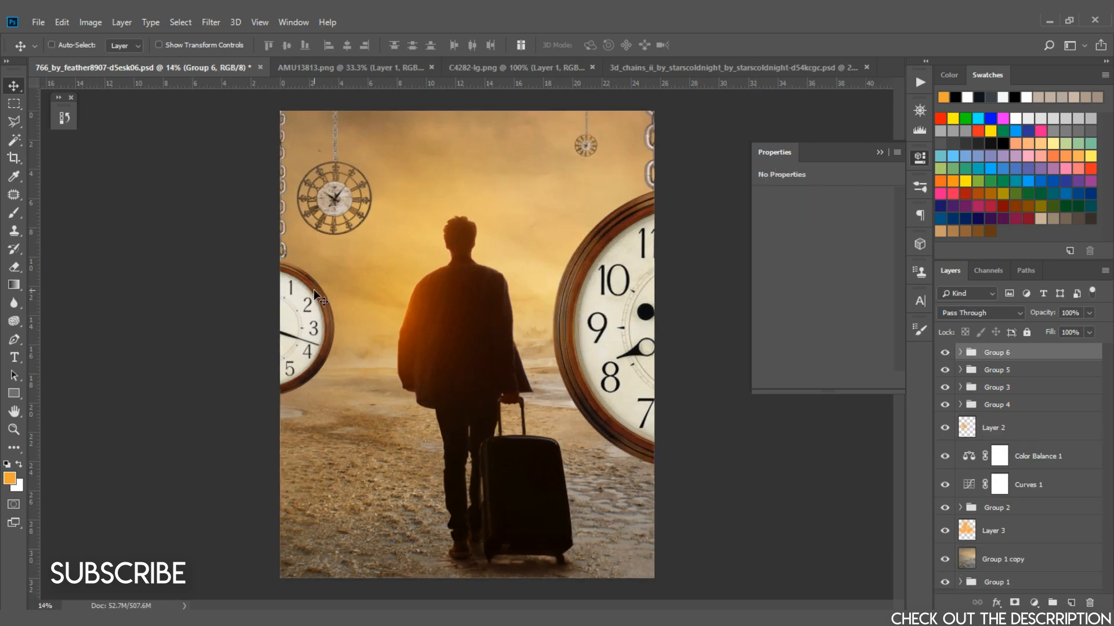
scroll(325, 338, "down", 1)
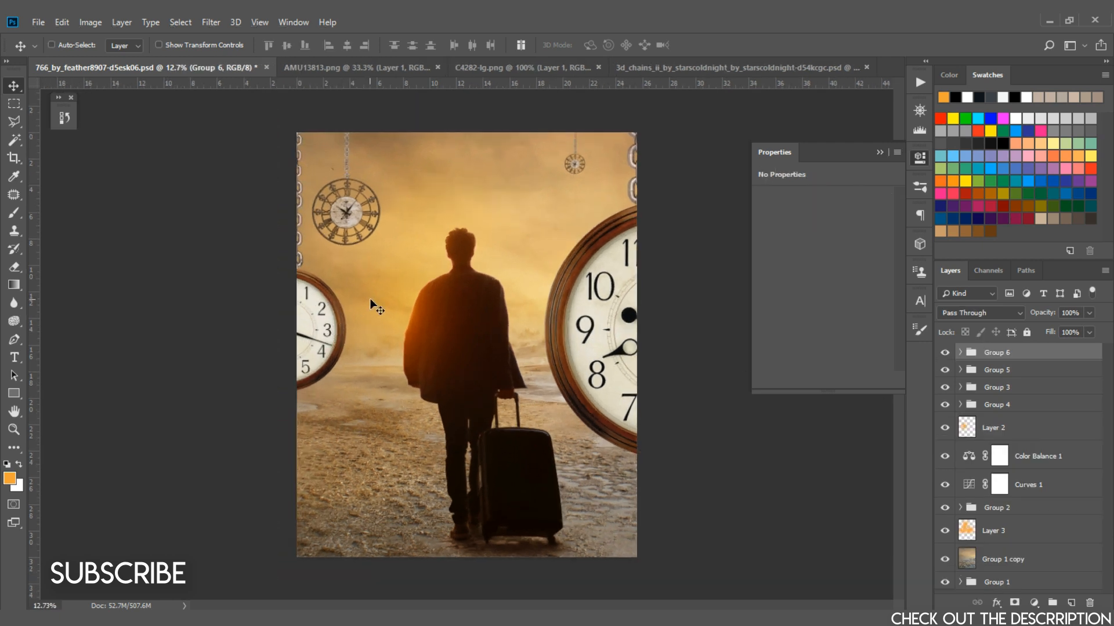
Select Group 6, Group 5, Group 3 and Group 4, try placing them directly below Curves 1, and undo that move.
left_click(1012, 372)
left_click(1000, 406, "shift")
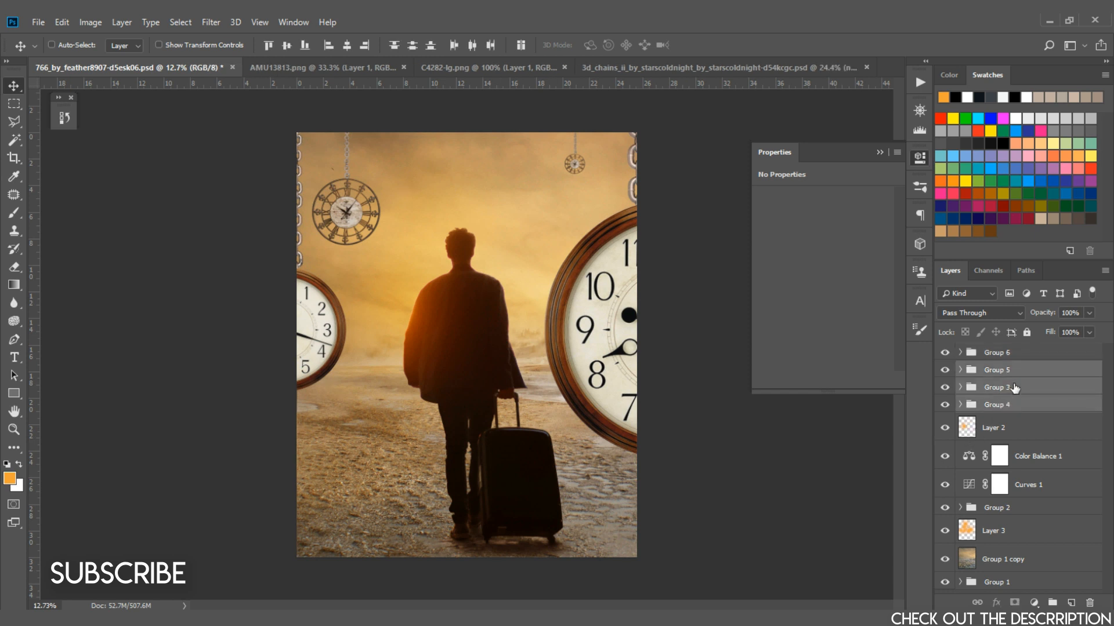
left_click(990, 355)
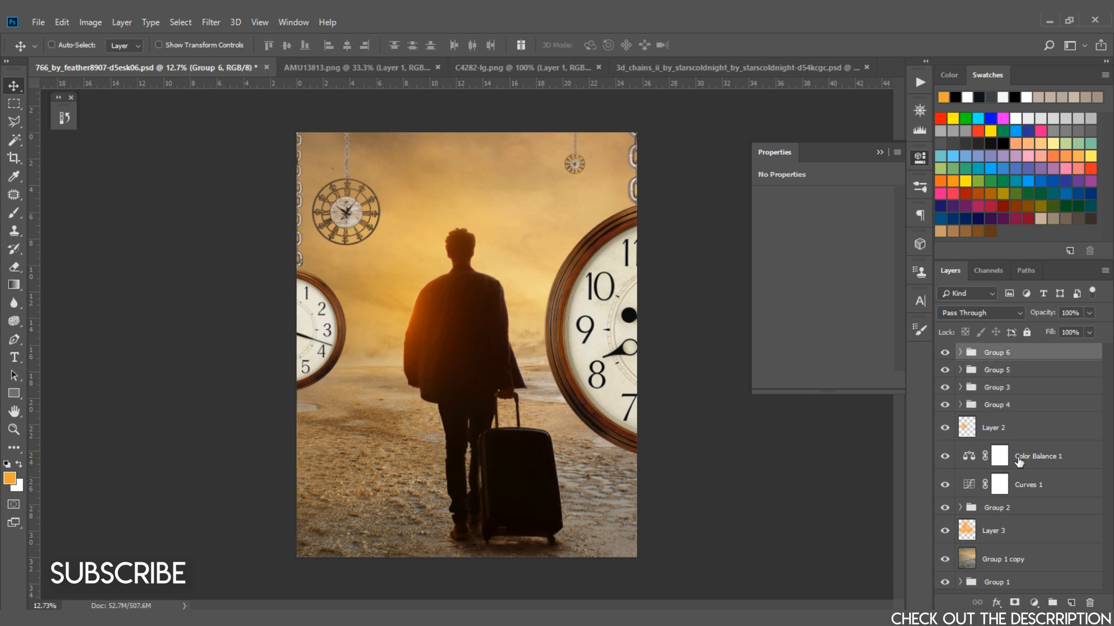
left_click(1030, 371, "ctrl")
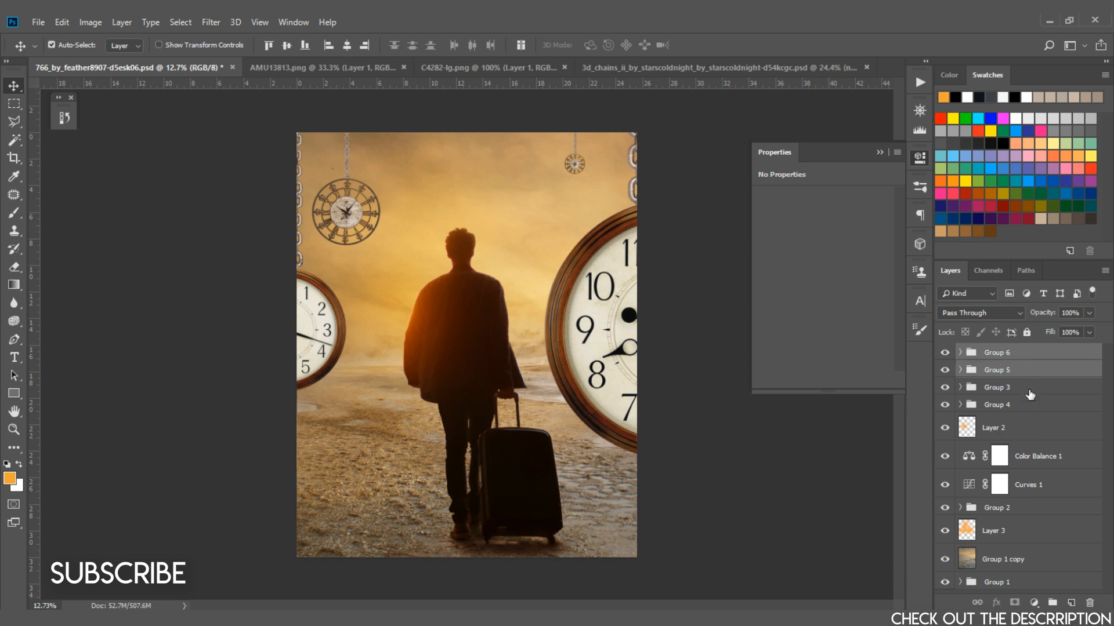
left_click(1029, 387, "ctrl")
left_click(1032, 404, "ctrl")
left_click_drag(1032, 405, 1049, 490)
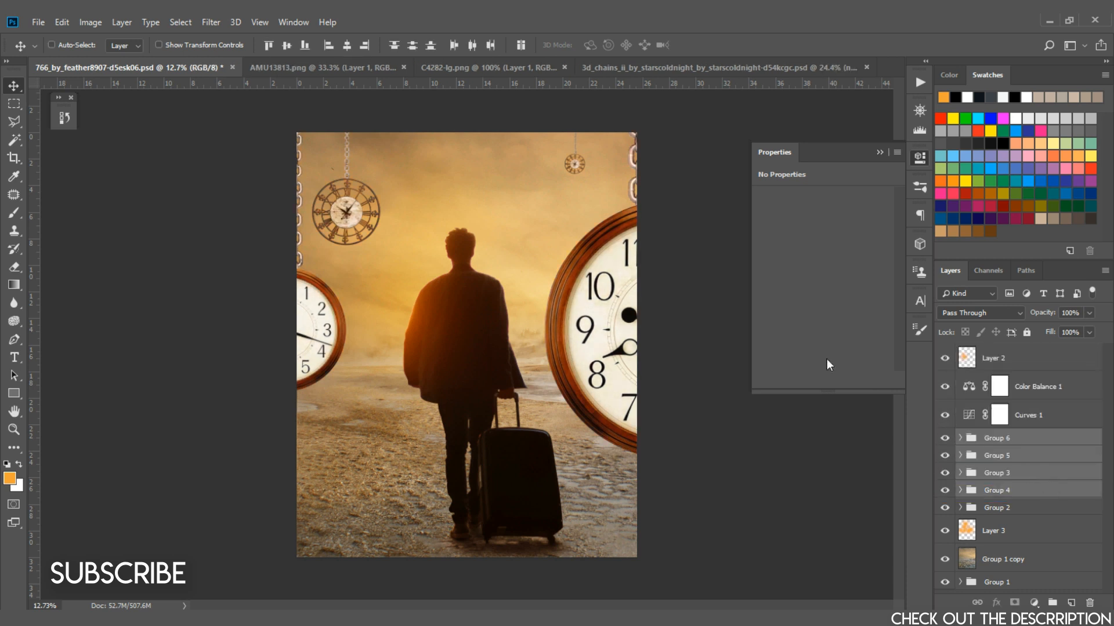
key("ctrl+z")
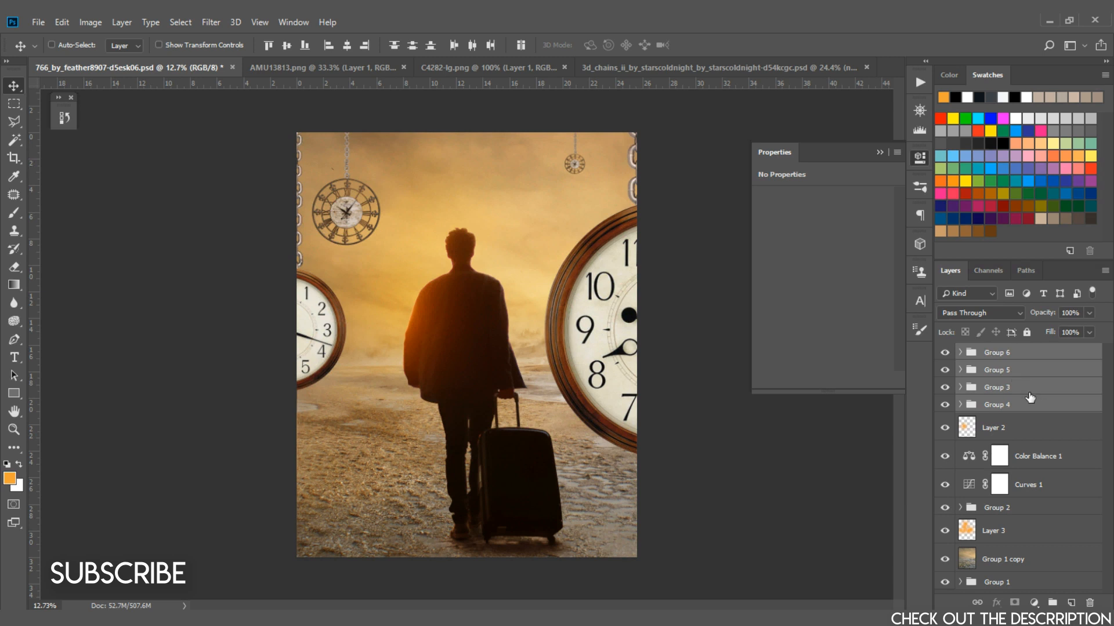
Combine the four selected clock groups into one group and name it Clocks.
key("ctrl+g")
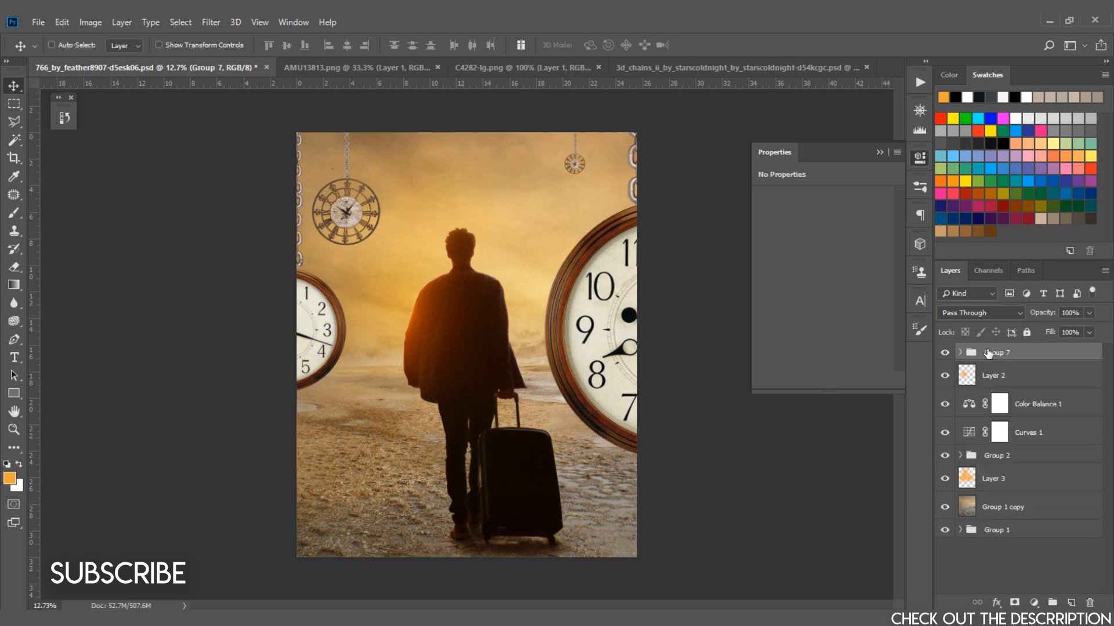
double_click(987, 353)
type("Clocks")
key("Return")
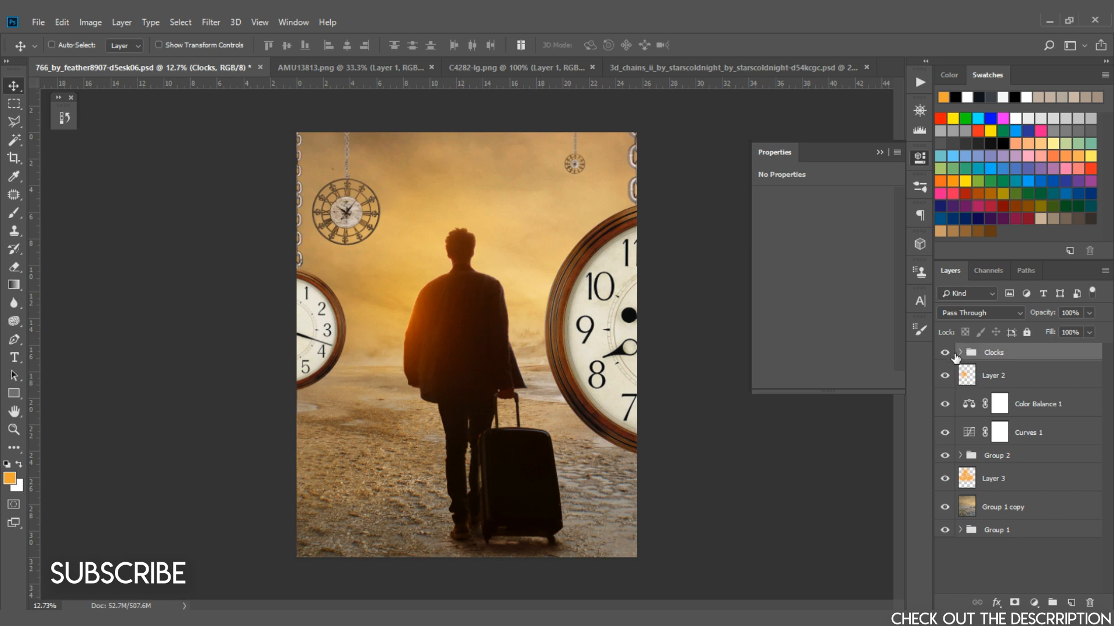
Expand the Clocks group and merge Group 4 and Group 3 into single layers.
left_click(960, 353)
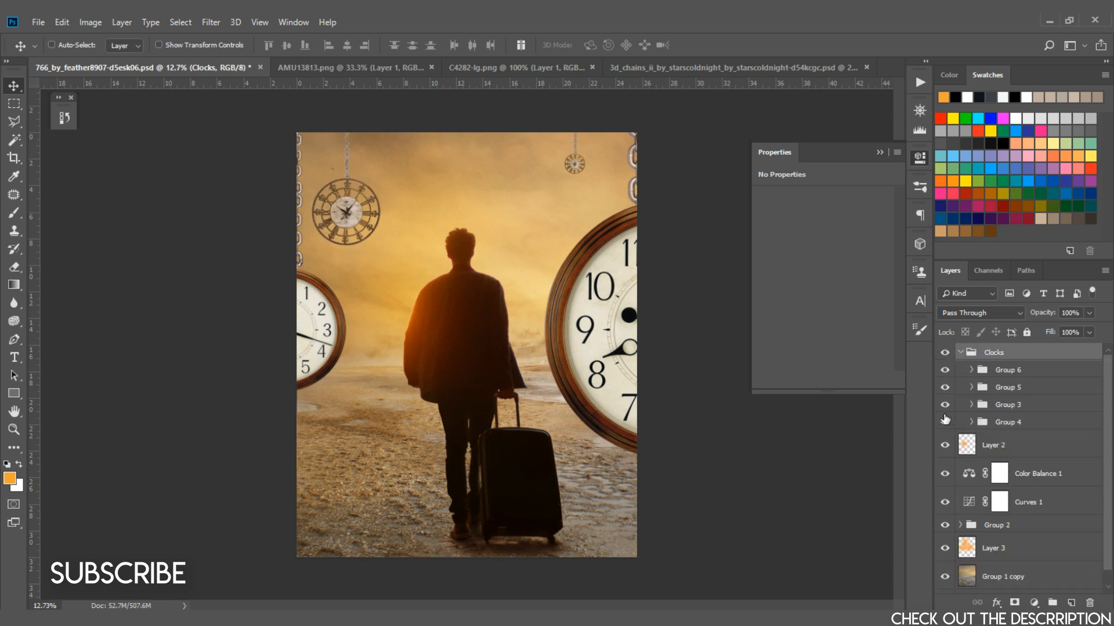
right_click(1007, 426)
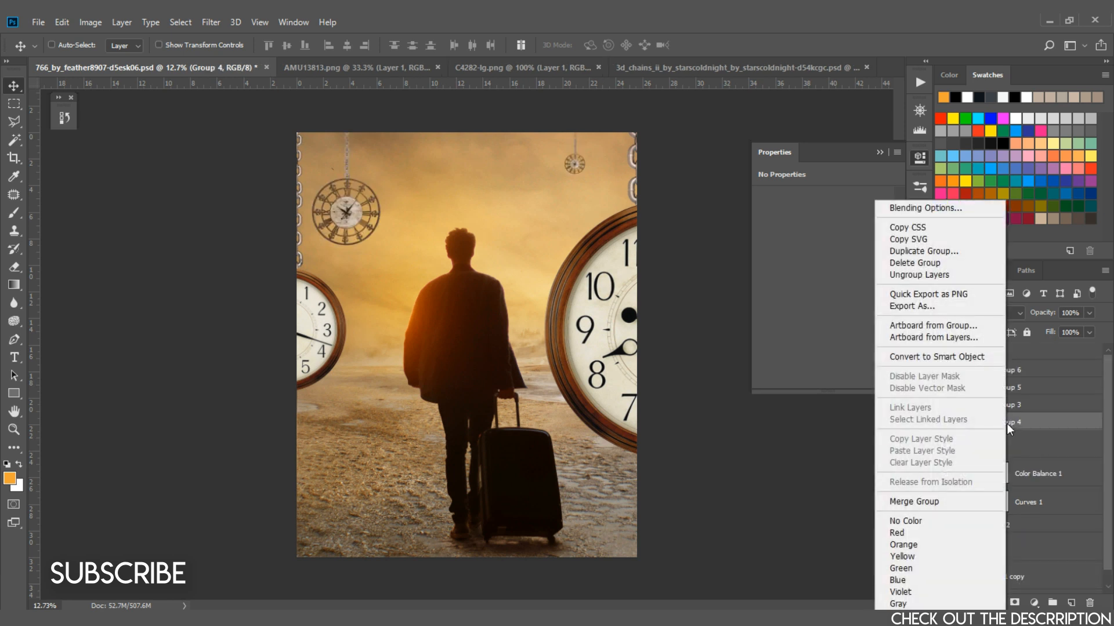
left_click(934, 500)
right_click(1004, 406)
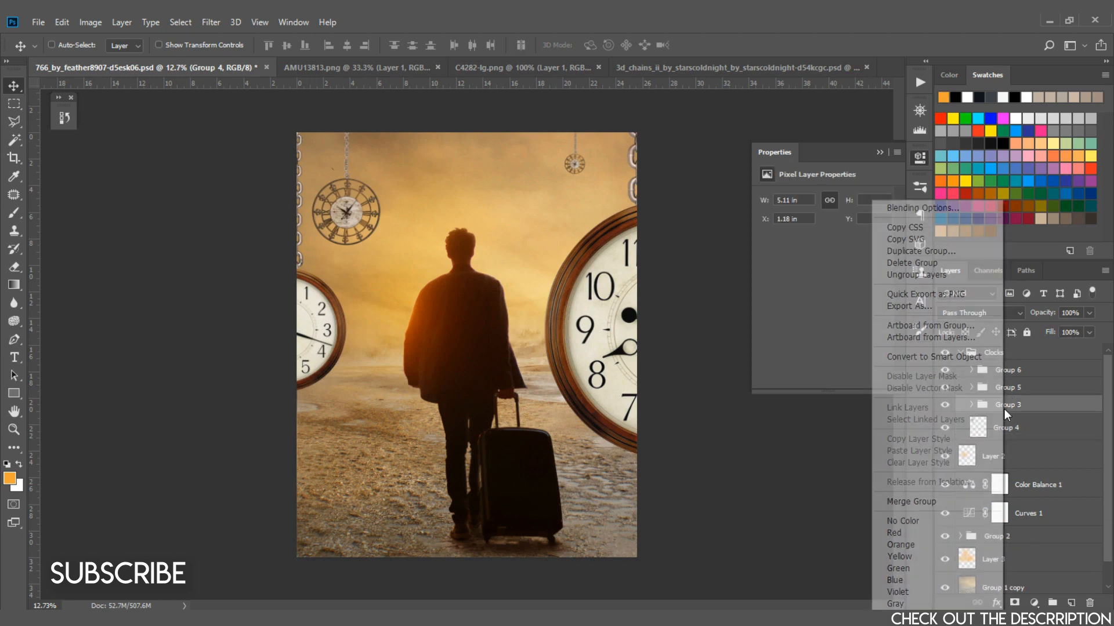
left_click(941, 500)
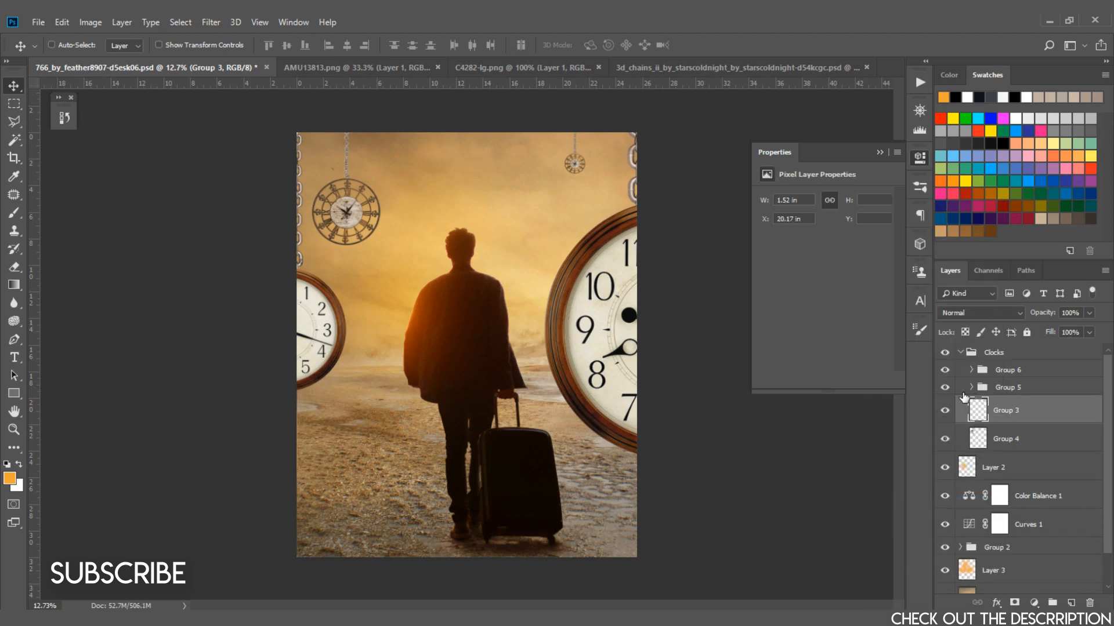
Merge Group 5 and Group 6 inside the Clocks group into single layers.
left_click(945, 387)
left_click(945, 387)
right_click(992, 388)
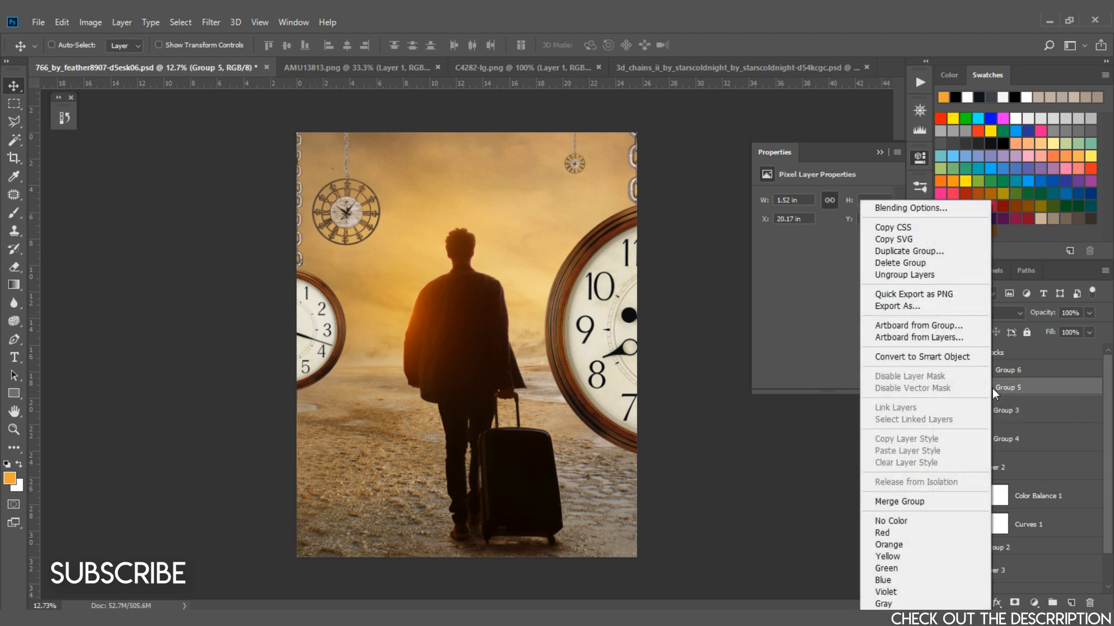
left_click(905, 501)
right_click(988, 368)
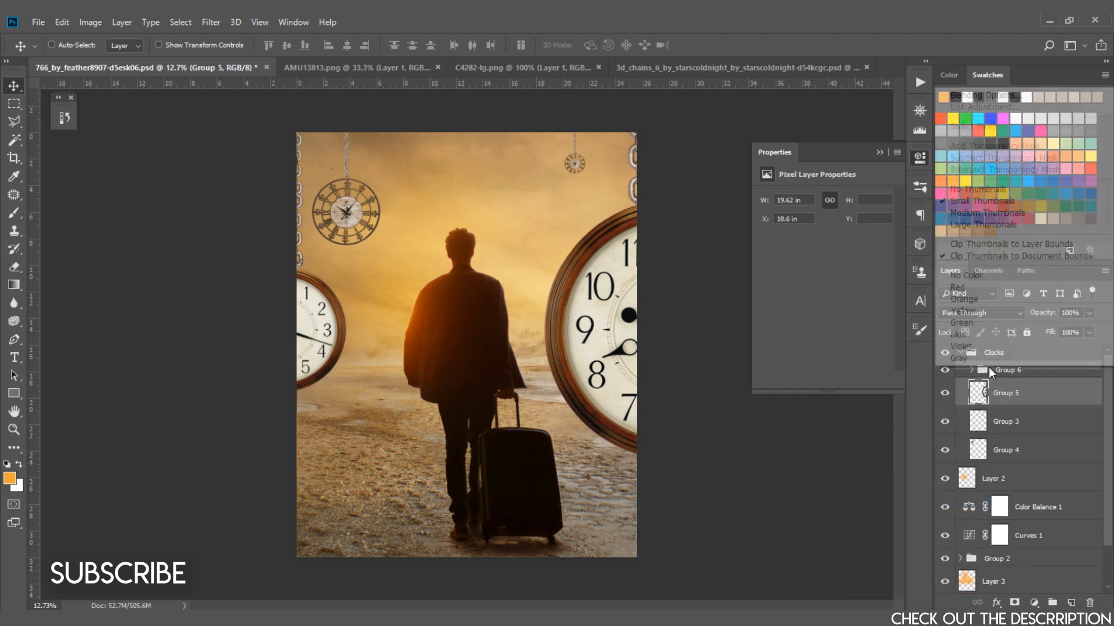
left_click(1015, 372)
right_click(1011, 371)
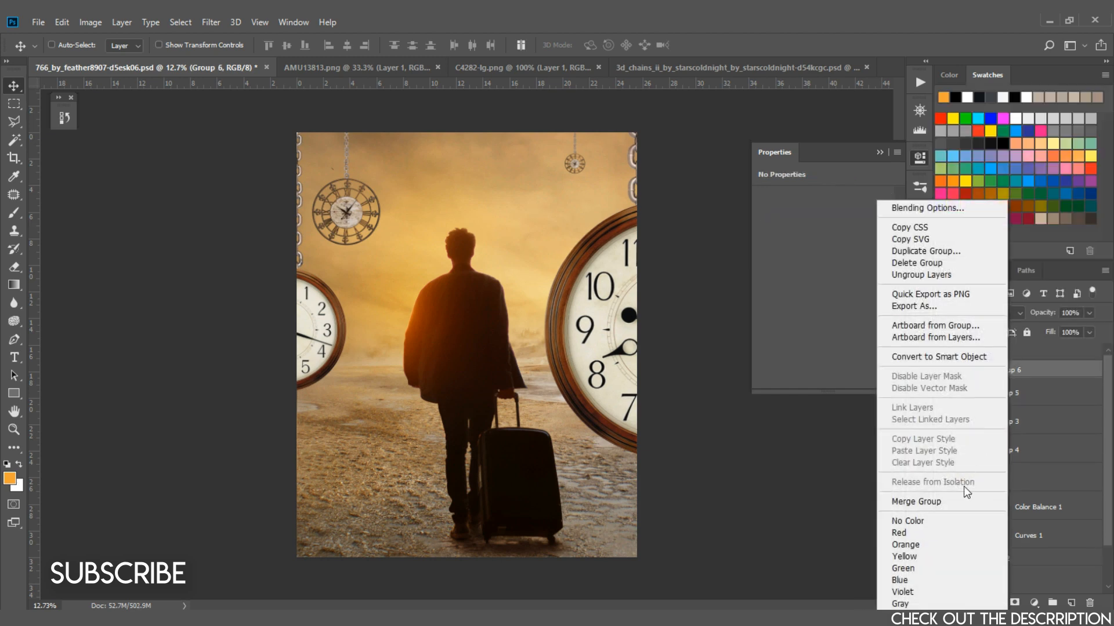
left_click(943, 502)
Apply a Gaussian Blur with a radius of 1.6 pixels to the Group 4 clock layer.
left_click(985, 461)
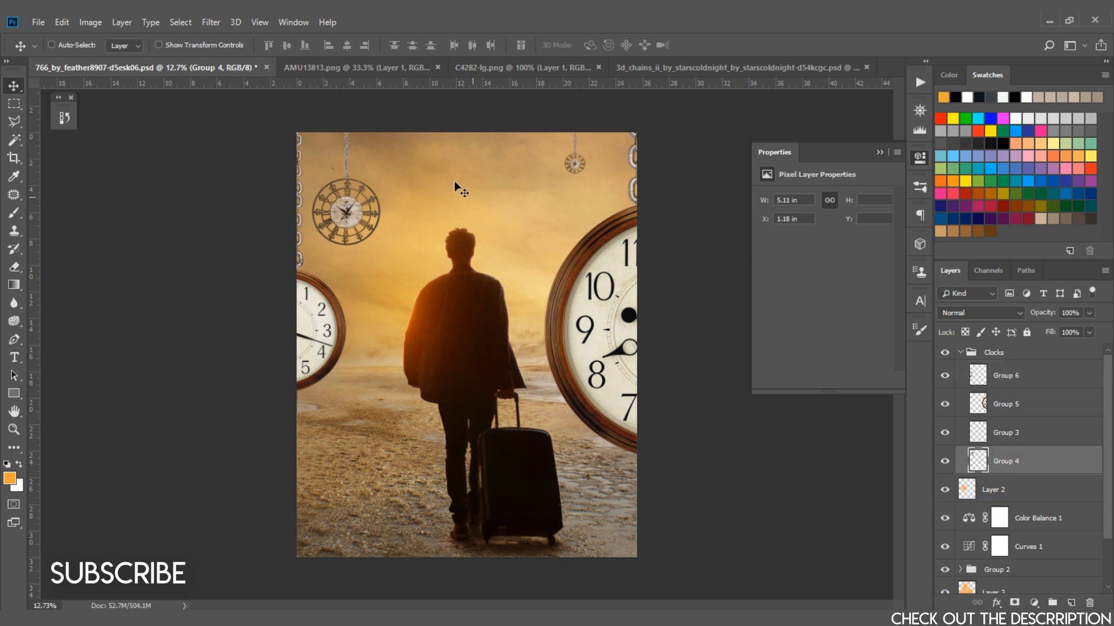
left_click(203, 24)
mouse_move(301, 192)
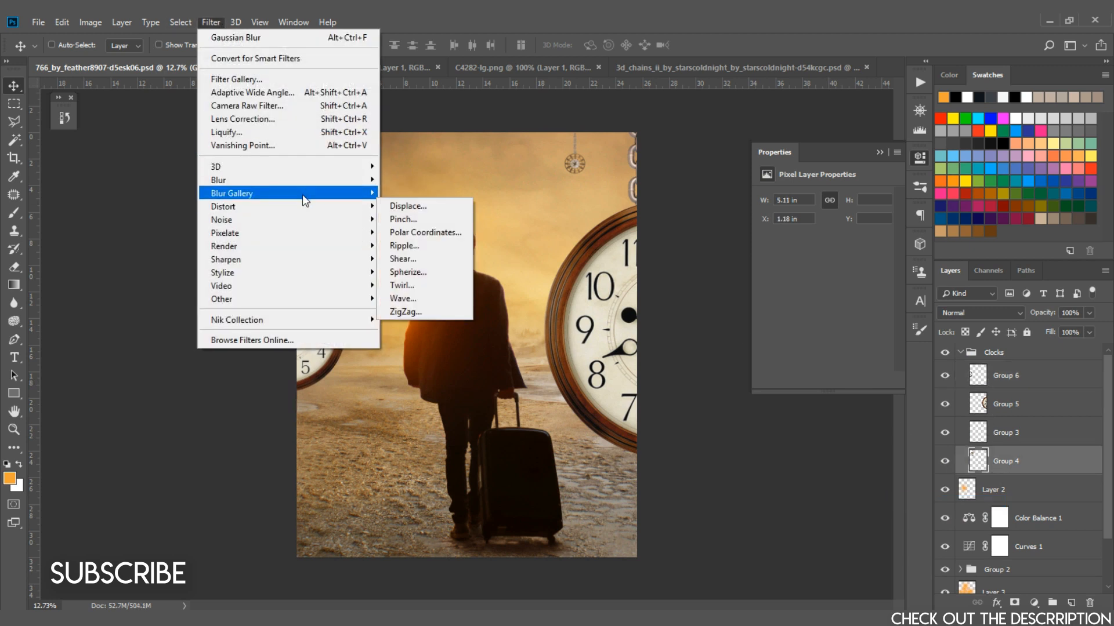
mouse_move(348, 180)
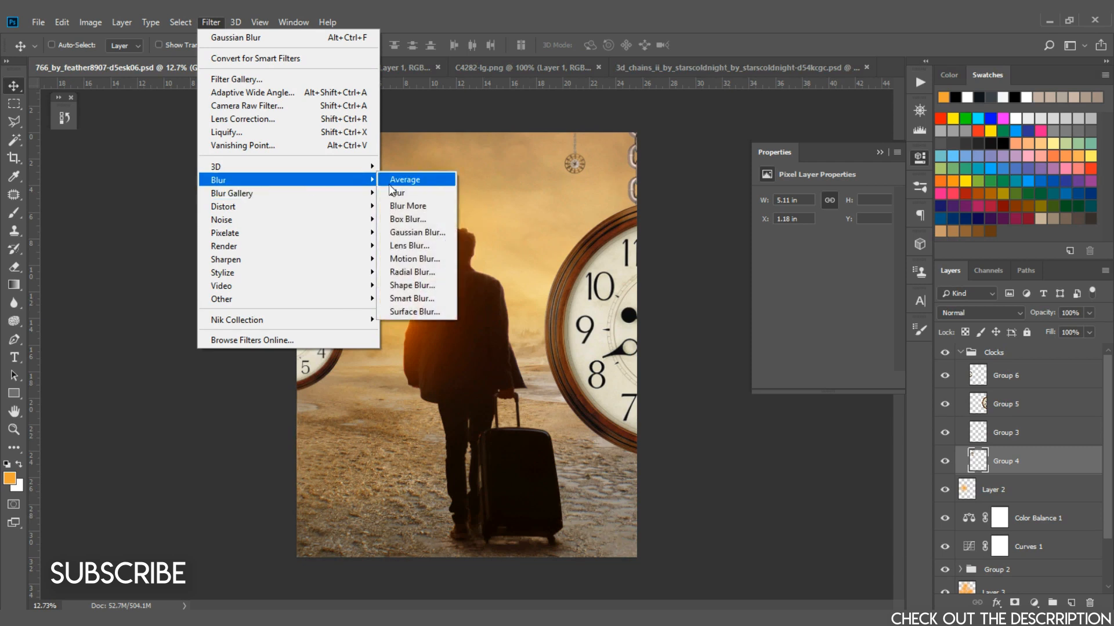
left_click(413, 229)
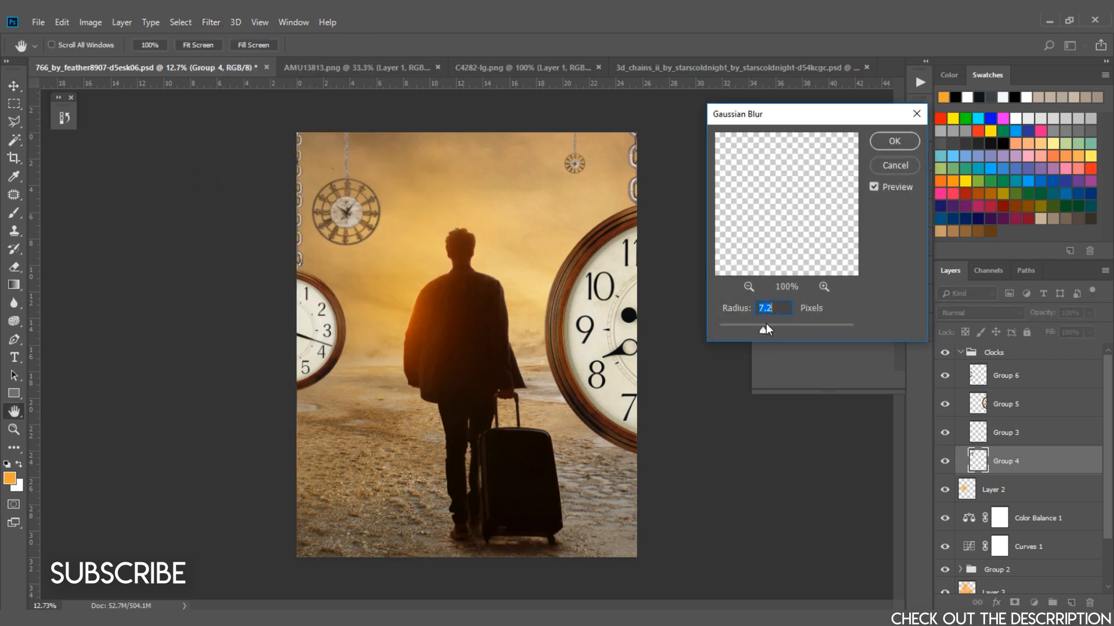
left_click_drag(793, 326, 730, 326)
left_click(894, 141)
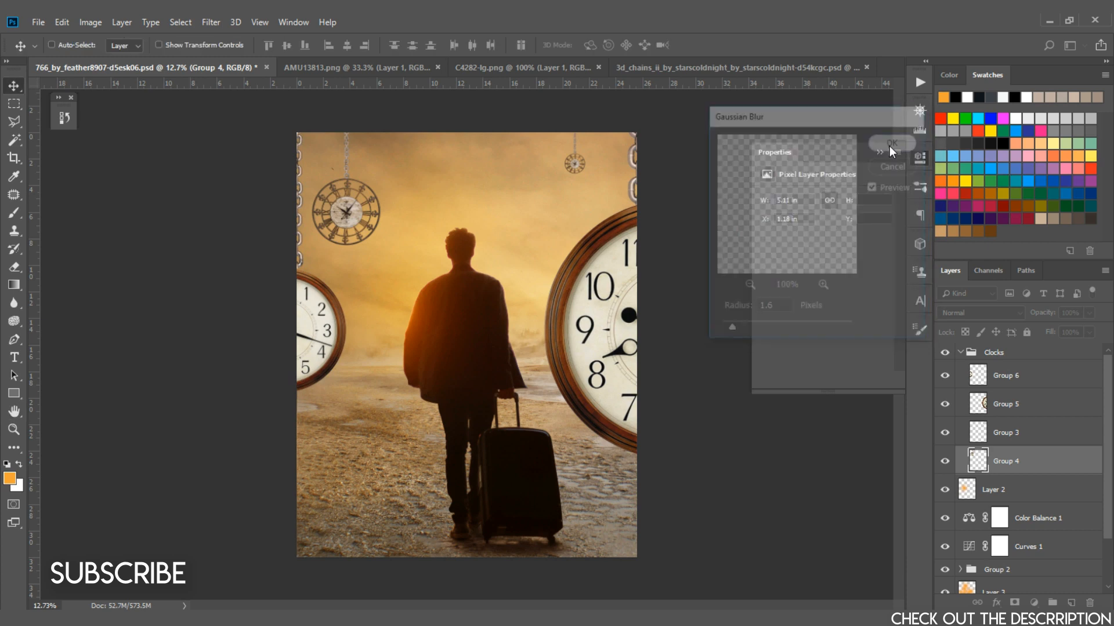
Apply a Gaussian Blur with a radius of 7.6 pixels to the Group 3 clock layer.
left_click(1027, 439)
left_click(186, 24)
mouse_move(204, 27)
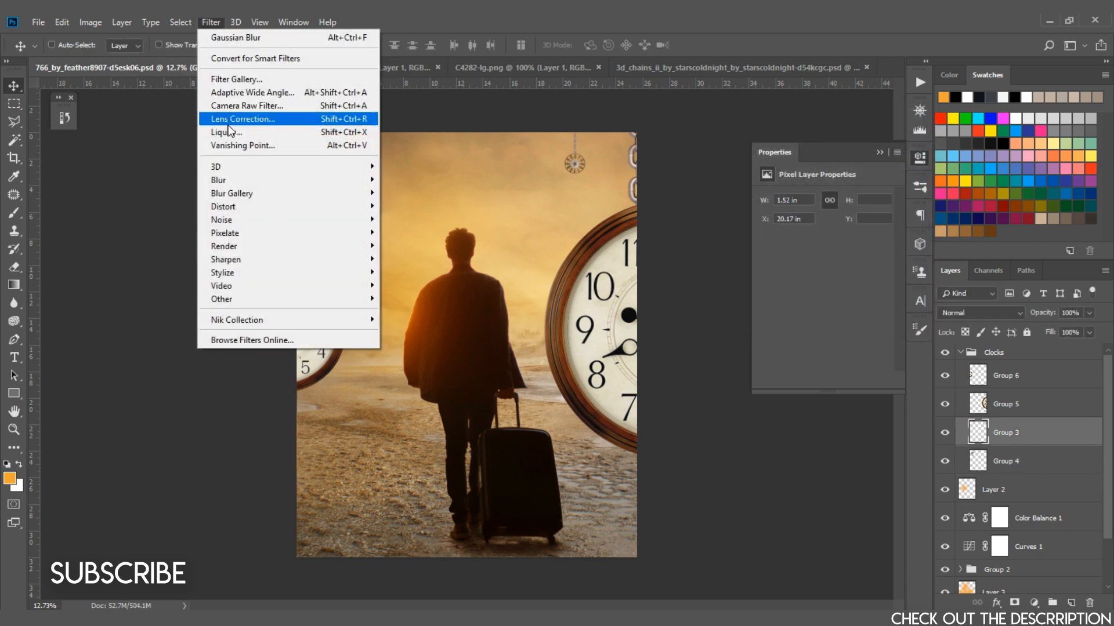
mouse_move(232, 180)
left_click(406, 233)
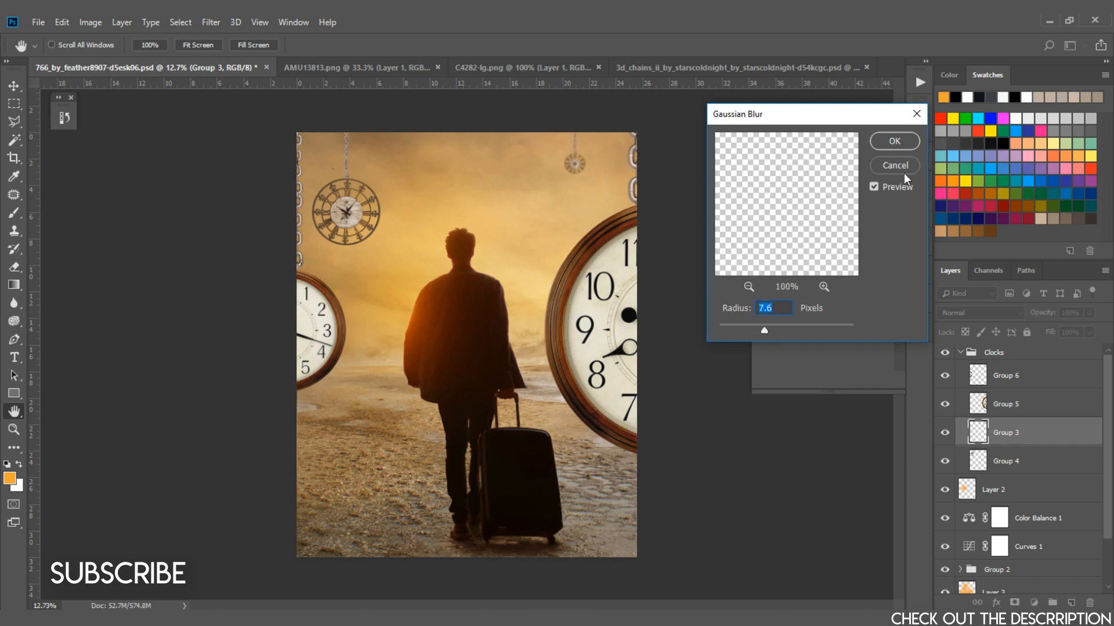
left_click(895, 145)
Apply a Gaussian Blur with a radius of 11.1 pixels to the large foreground clock on the Group 5 layer.
left_click(1006, 403)
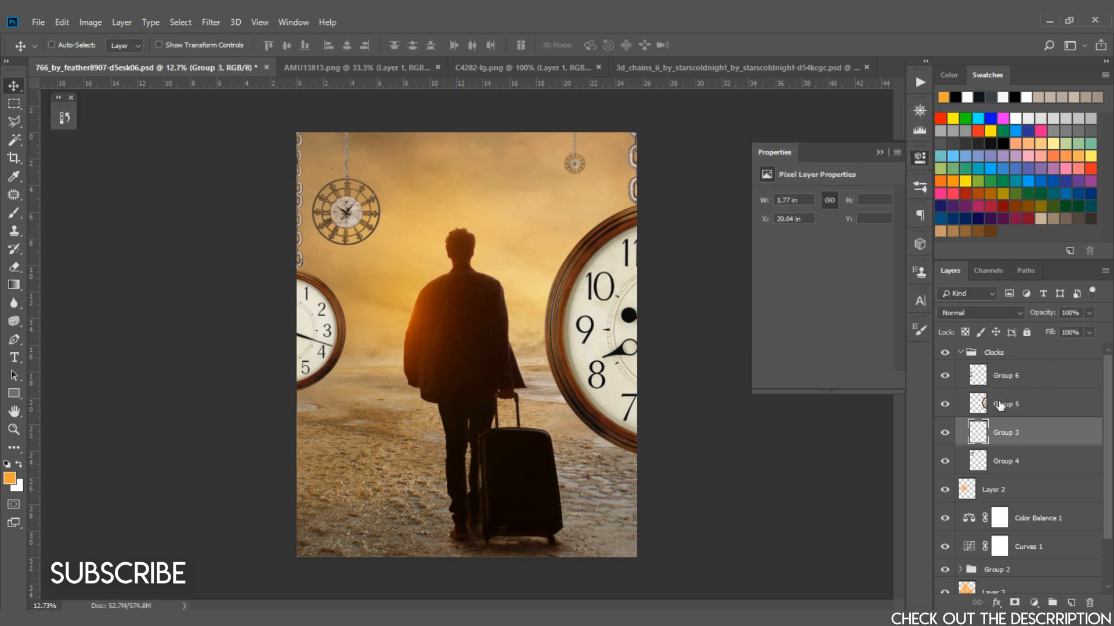
left_click(210, 22)
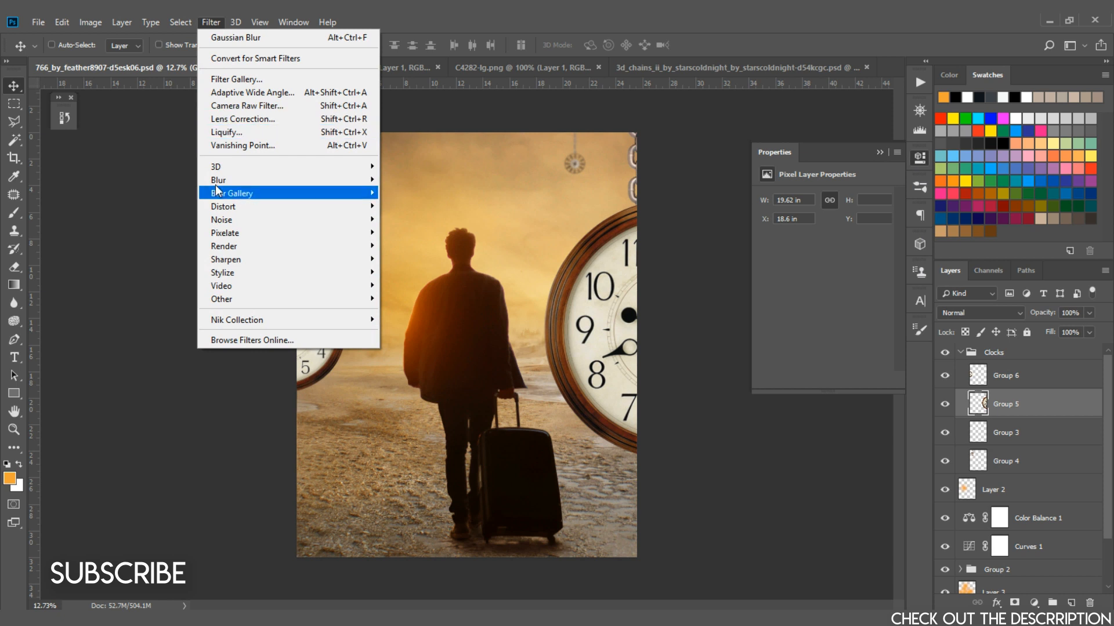
mouse_move(229, 181)
left_click(394, 232)
mouse_move(760, 326)
left_mouse_down()
mouse_move(790, 326)
mouse_move(774, 322)
left_mouse_up()
left_click(887, 142)
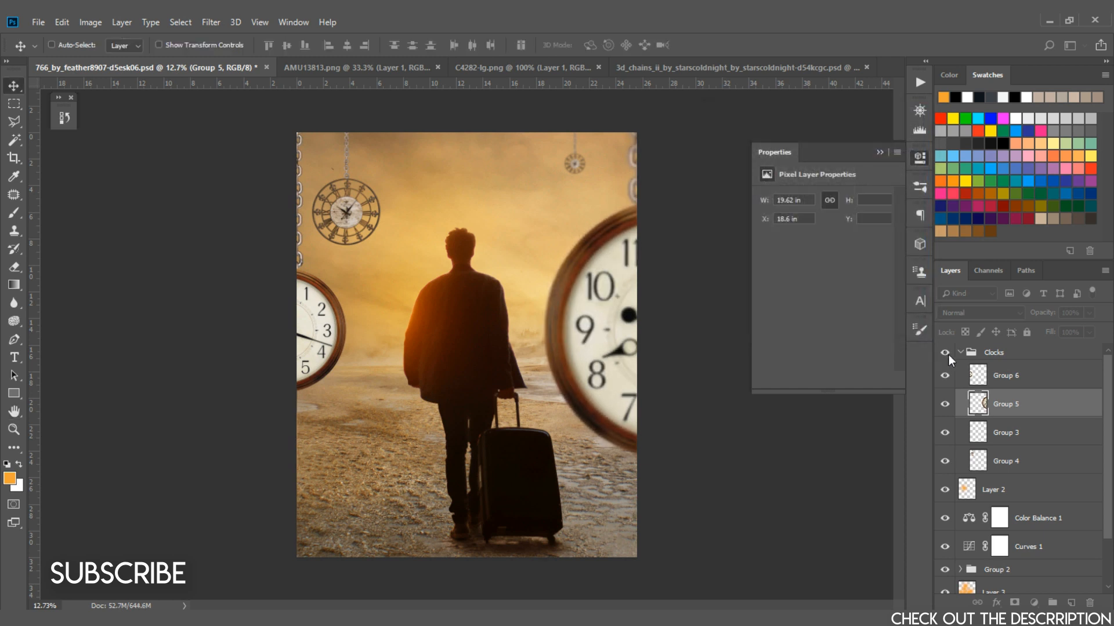
Apply a Gaussian Blur with a radius of 0.3 pixels to the Group 6 clock layer and collapse the layer properties.
left_click(977, 379)
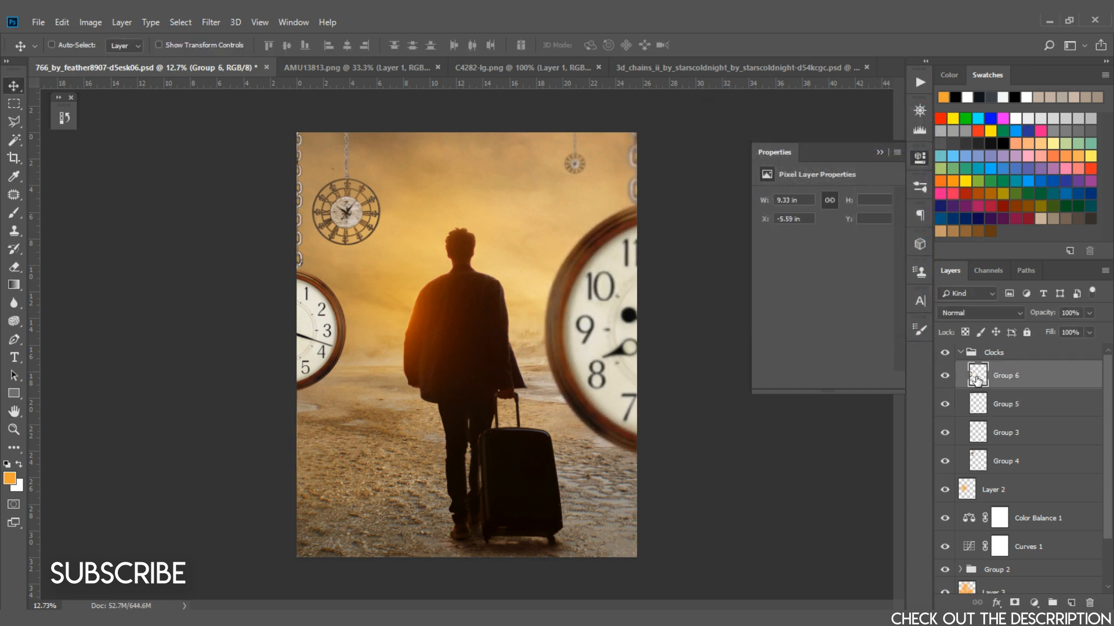
left_click(210, 22)
mouse_move(232, 180)
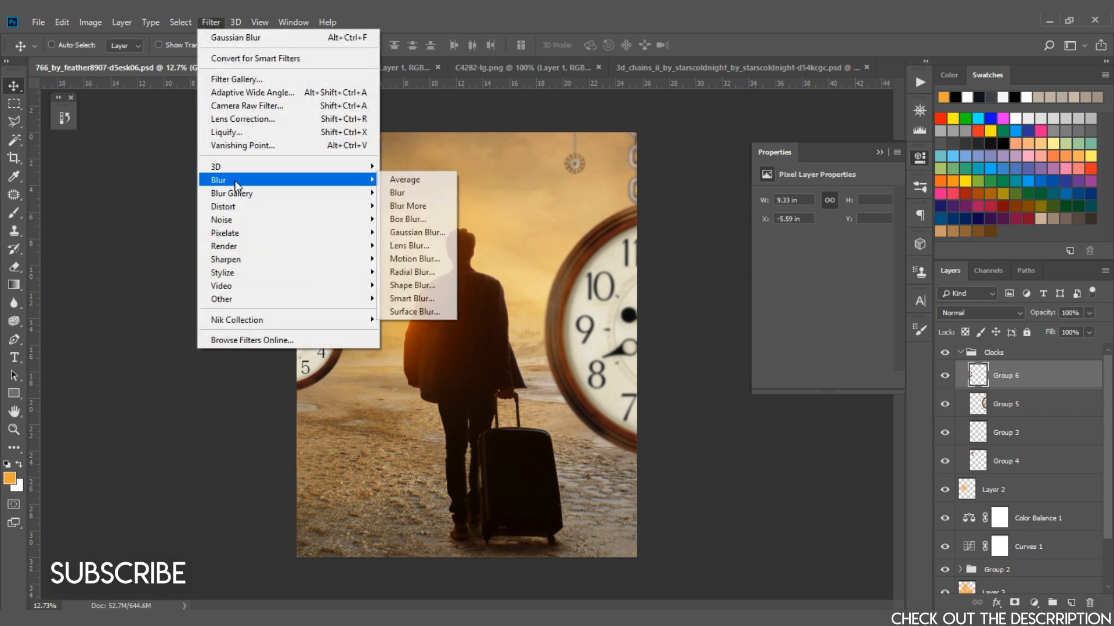
left_click(404, 235)
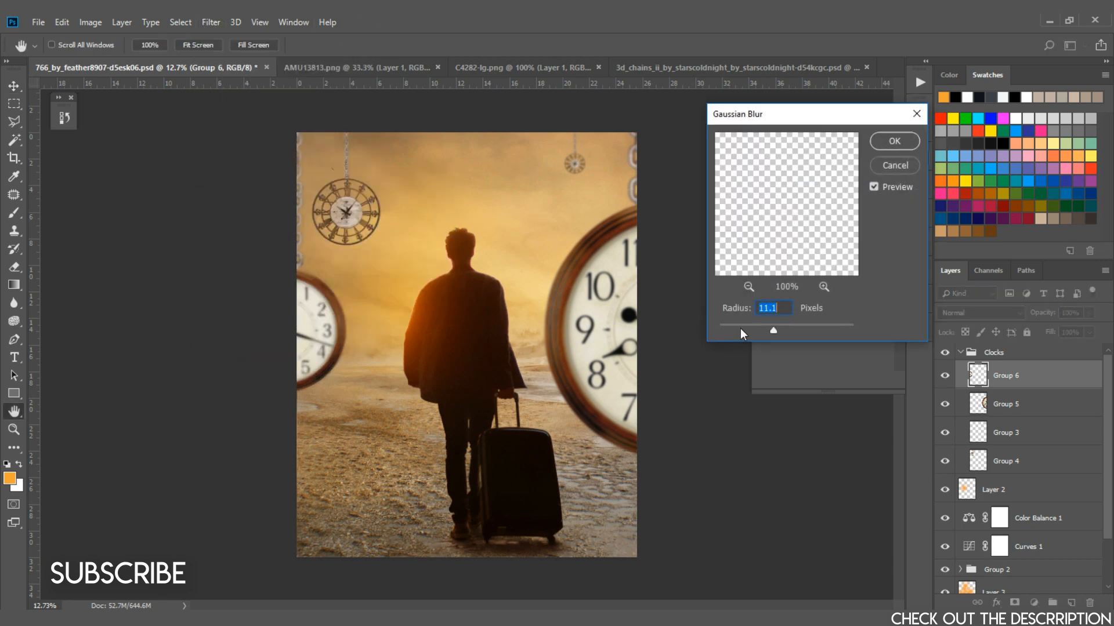
left_click(747, 328)
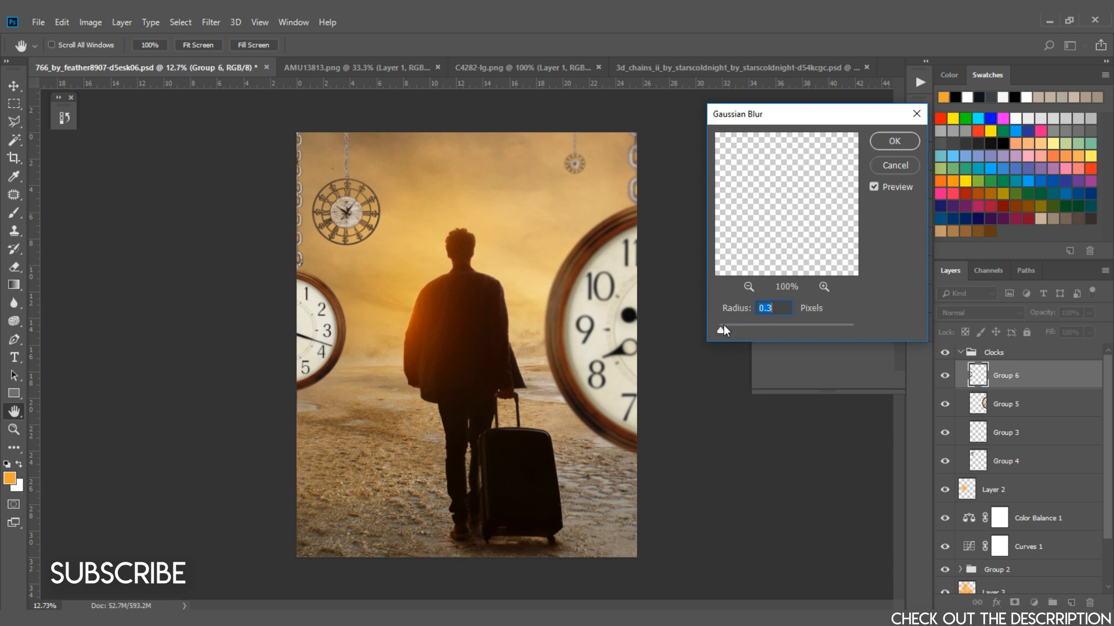
left_click(895, 141)
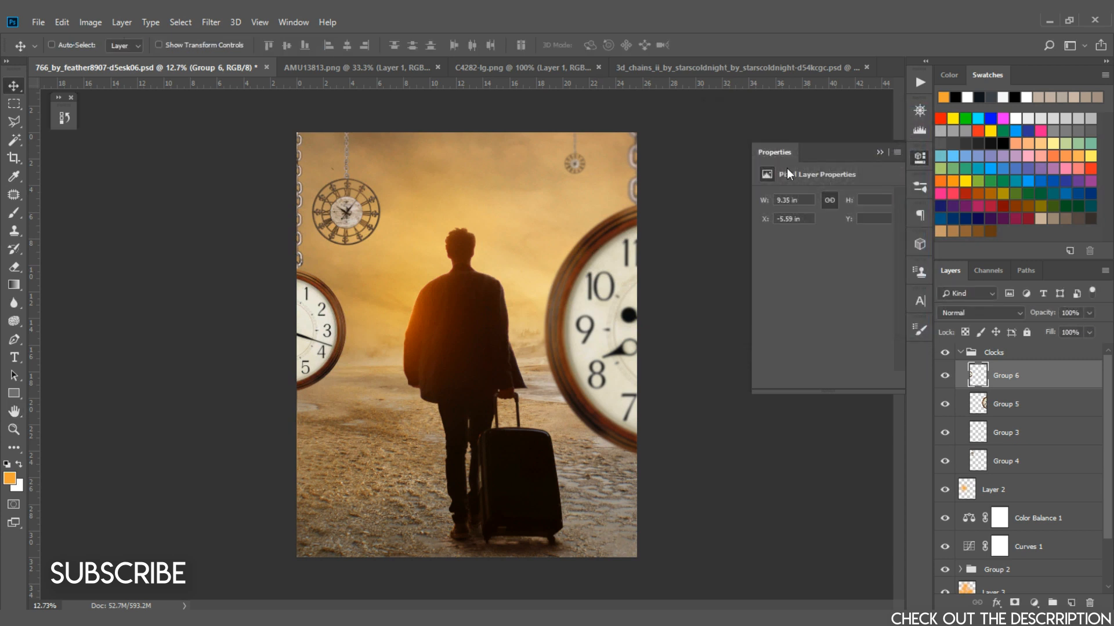
left_click(879, 152)
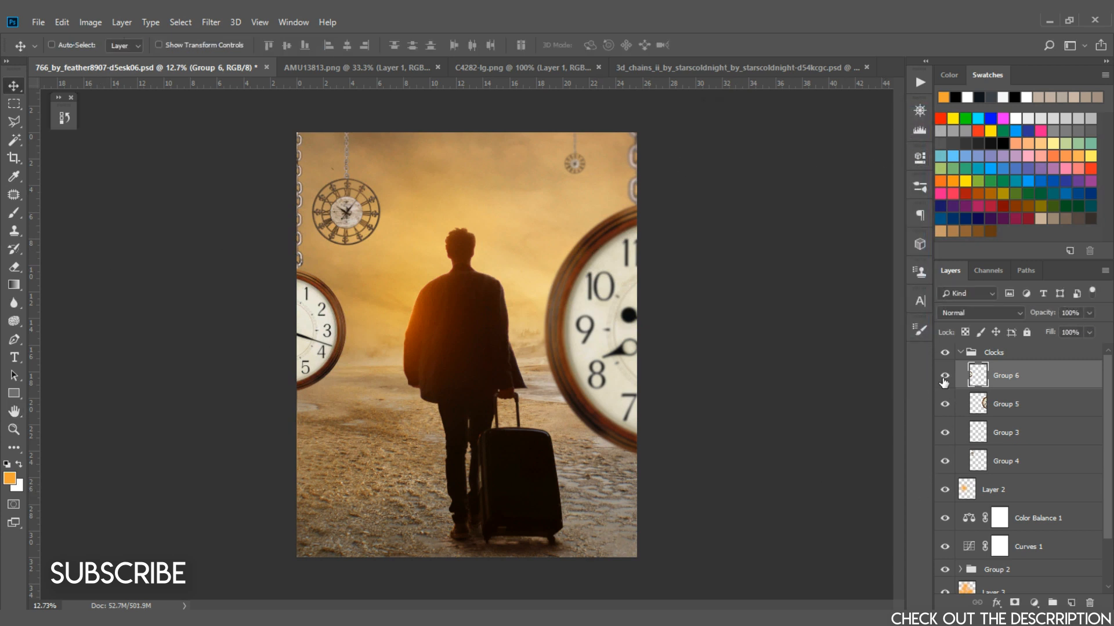
Check Group 6 by toggling its visibility, and add a new layer above it clipped to that clock.
left_click(944, 377)
left_click(944, 377)
left_click(1071, 603)
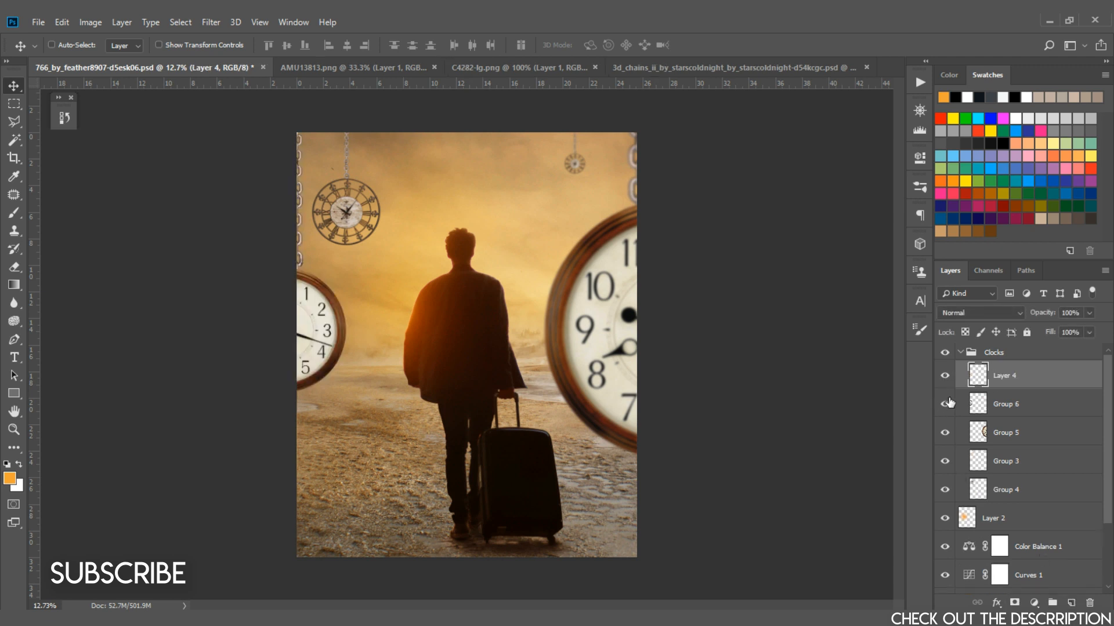
left_click(973, 386, "alt")
Choose the Brush tool and set the foreground color to dark brown #230a03.
left_click(14, 213)
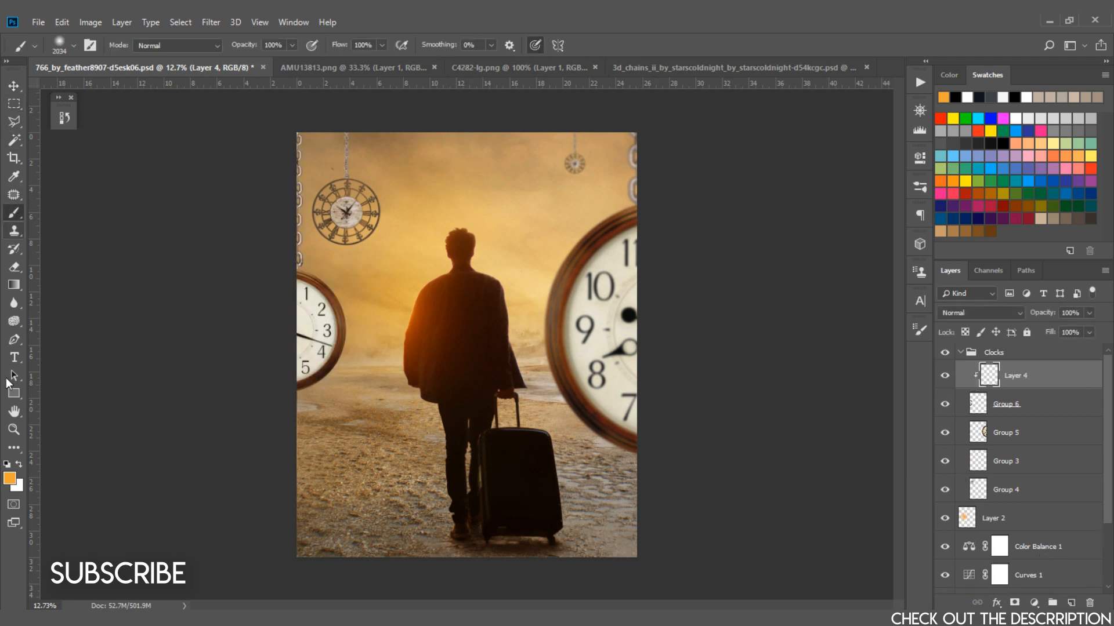
left_click(9, 477)
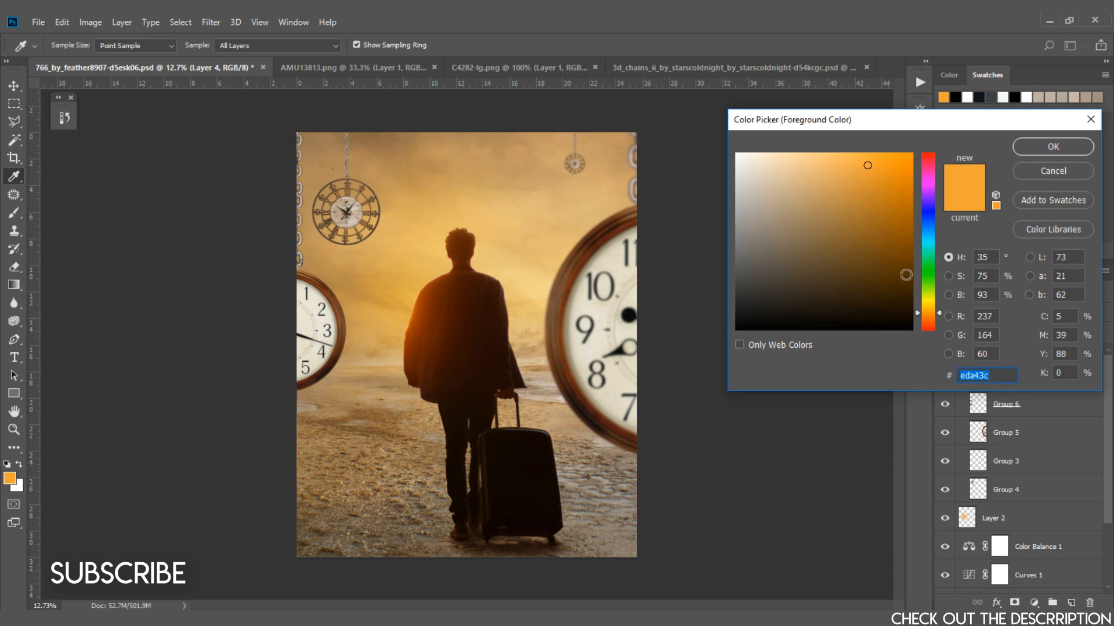
left_click(906, 275)
left_click_drag(922, 314, 896, 309)
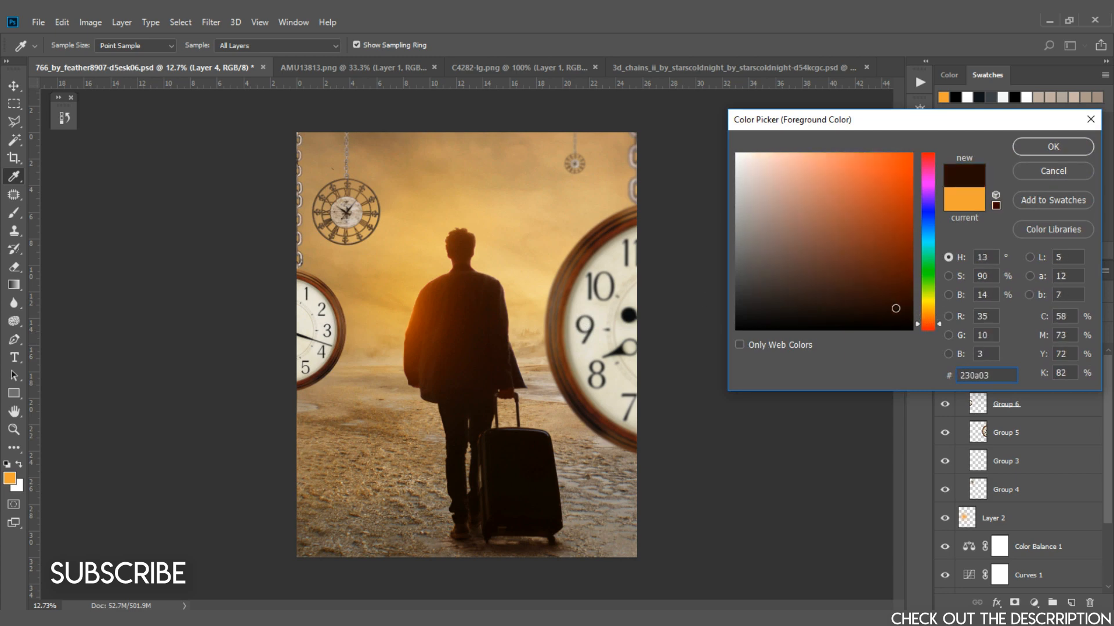
left_click(1024, 150)
Try shading the Group 6 clock face in dark brown at 14% flow, reducing the brush size to 700.
scroll(320, 200, "up", 3)
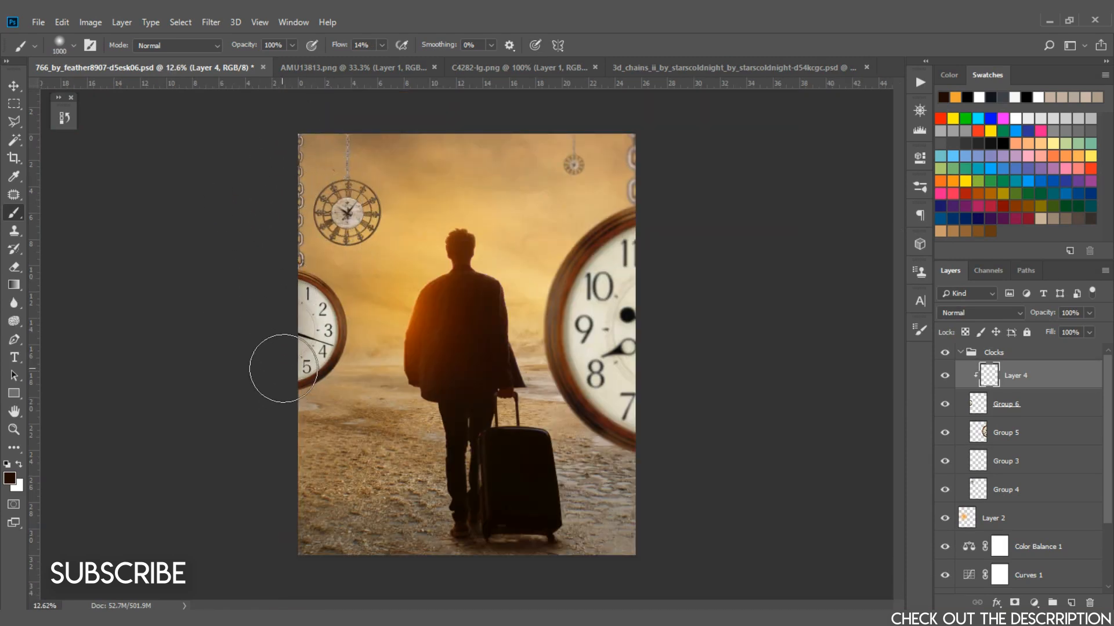
mouse_move(280, 304)
left_mouse_down()
mouse_move(287, 331)
mouse_move(324, 362)
mouse_move(287, 409)
mouse_move(292, 389)
mouse_move(253, 395)
left_mouse_up()
key("bracketleft")
key("bracketleft")
key("bracketleft")
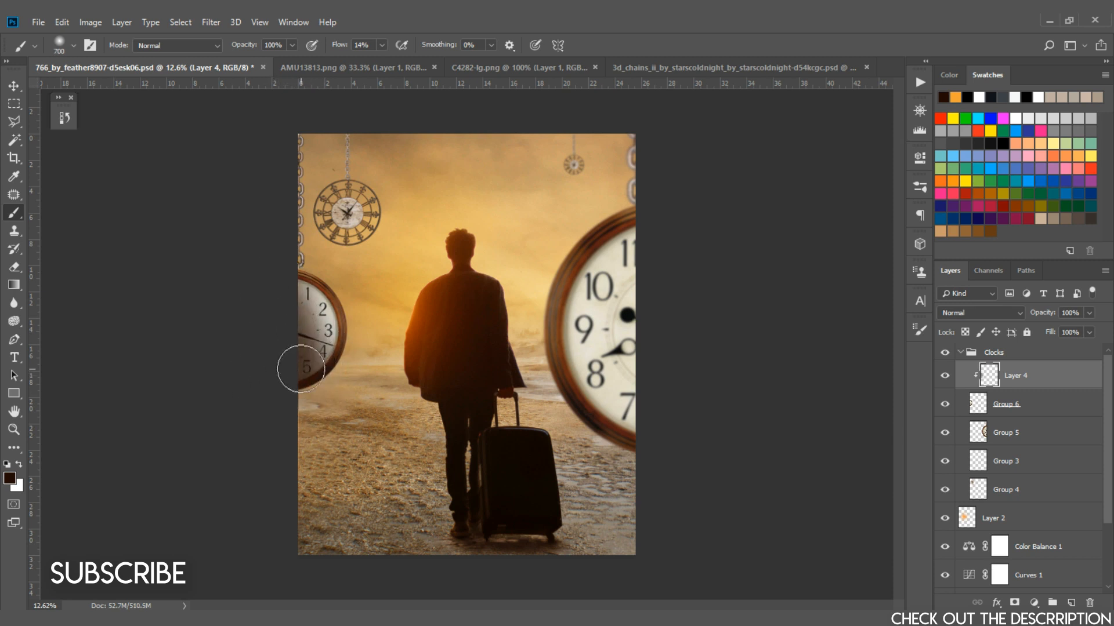
key("bracketleft")
Undo the dark shading strokes on the Group 6 clock.
key("ctrl")
key("ctrl+alt+z")
key("ctrl+alt+z")
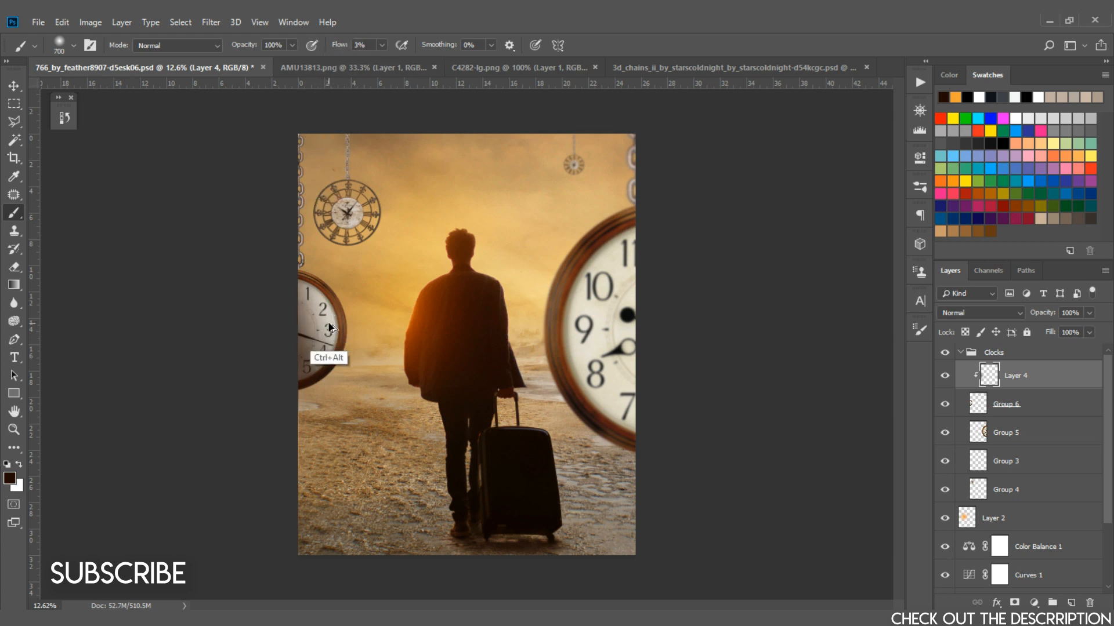
key("ctrl+alt+z")
key("ctrl+alt+z")
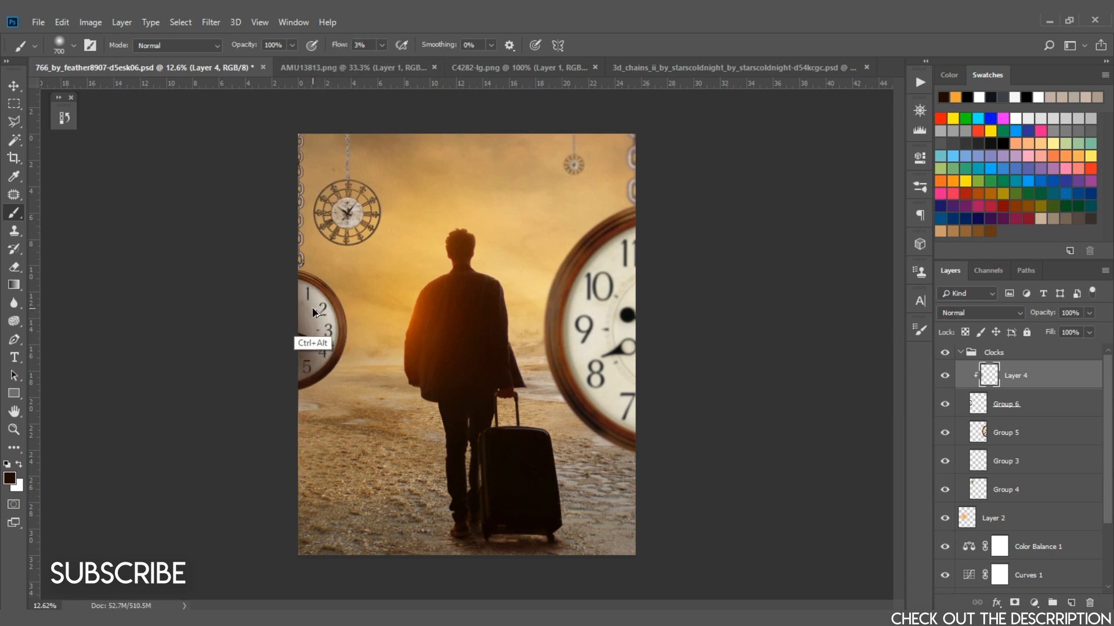
key("ctrl+alt+z")
key("ctrl+alt+z")
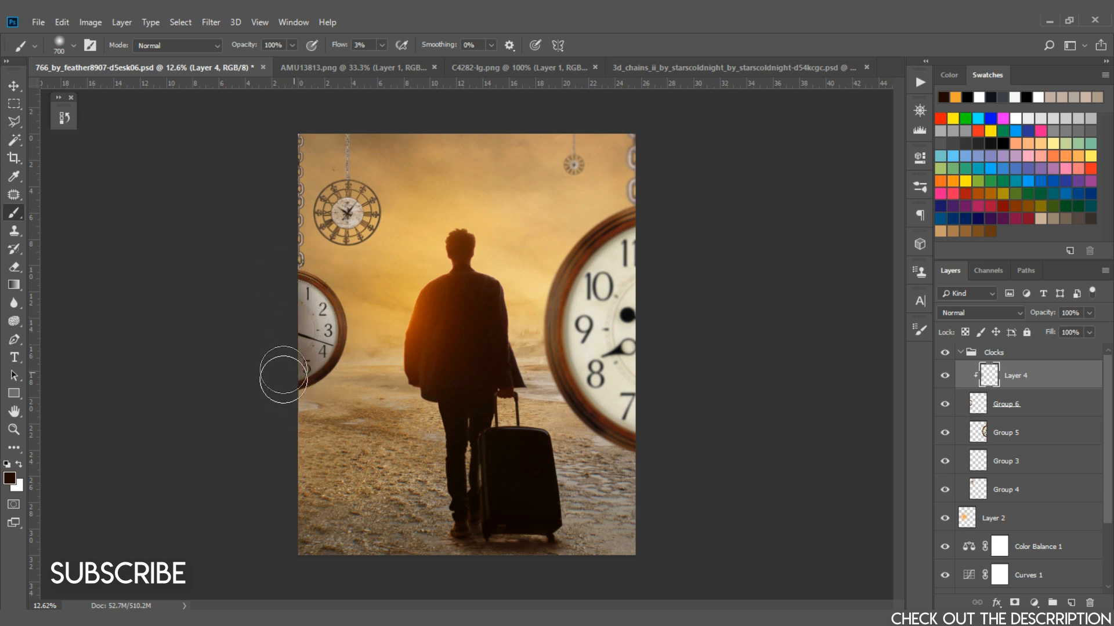
Paint soft dark brown shading over the lower part of the Group 6 clock face at 3% flow.
left_click_drag(294, 392, 294, 368)
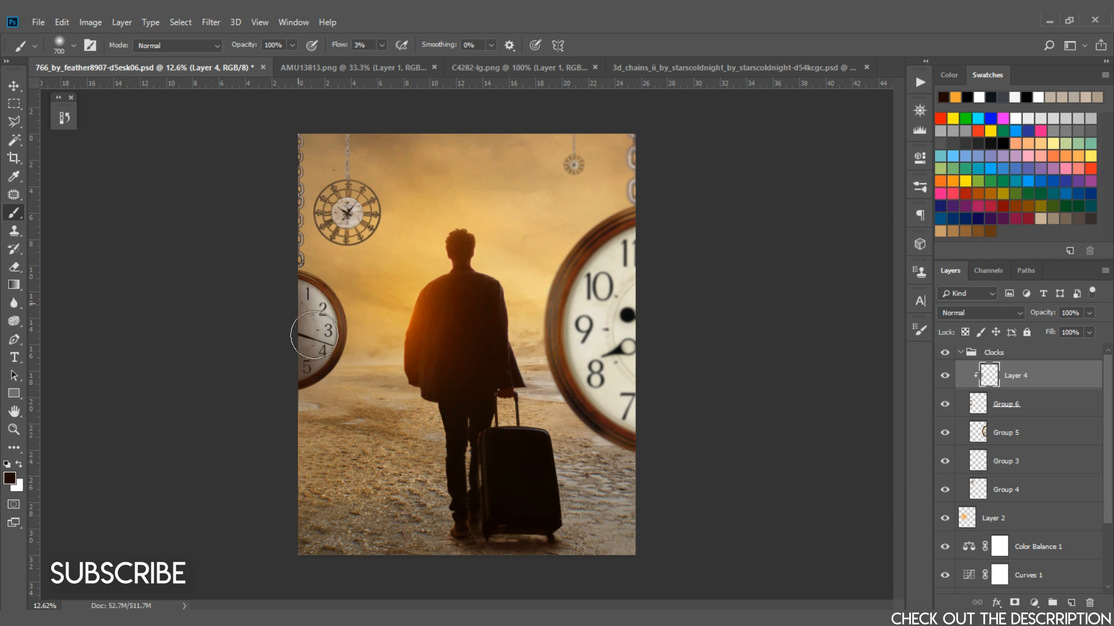
left_click_drag(315, 333, 338, 362)
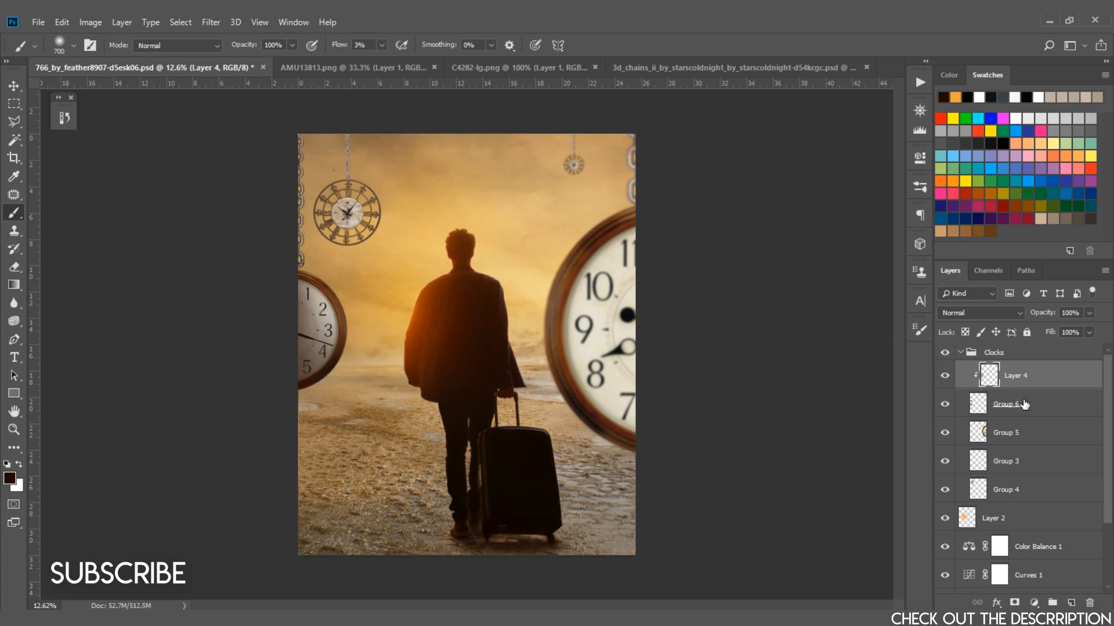
Add a new layer above Group 5 and clip it to that clock.
left_click(1021, 434)
left_click(1071, 603)
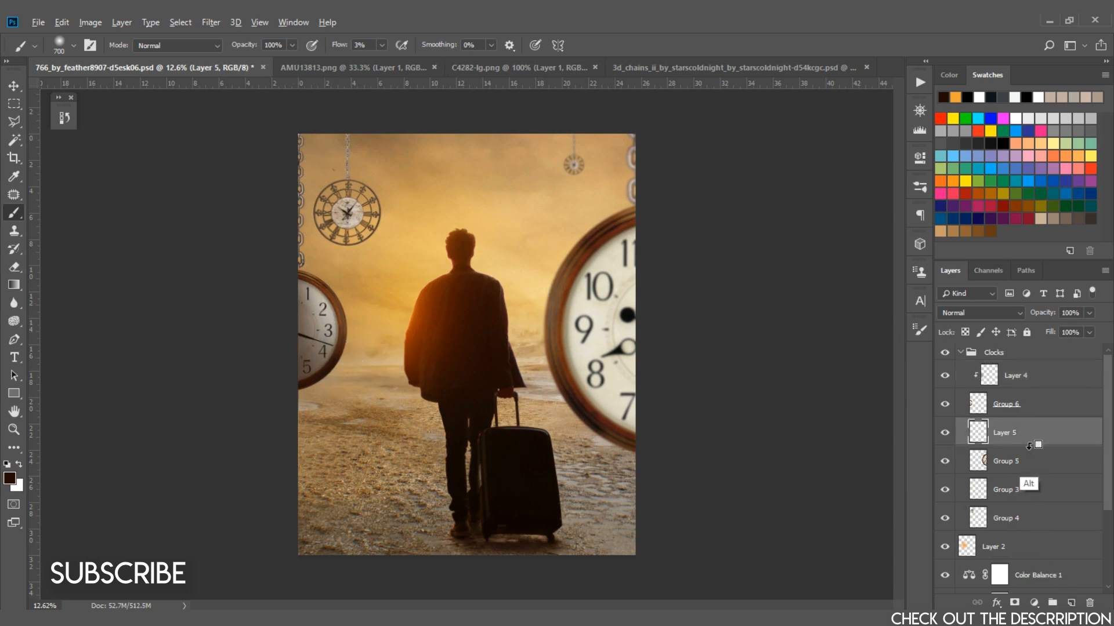
key("ctrl+alt+g")
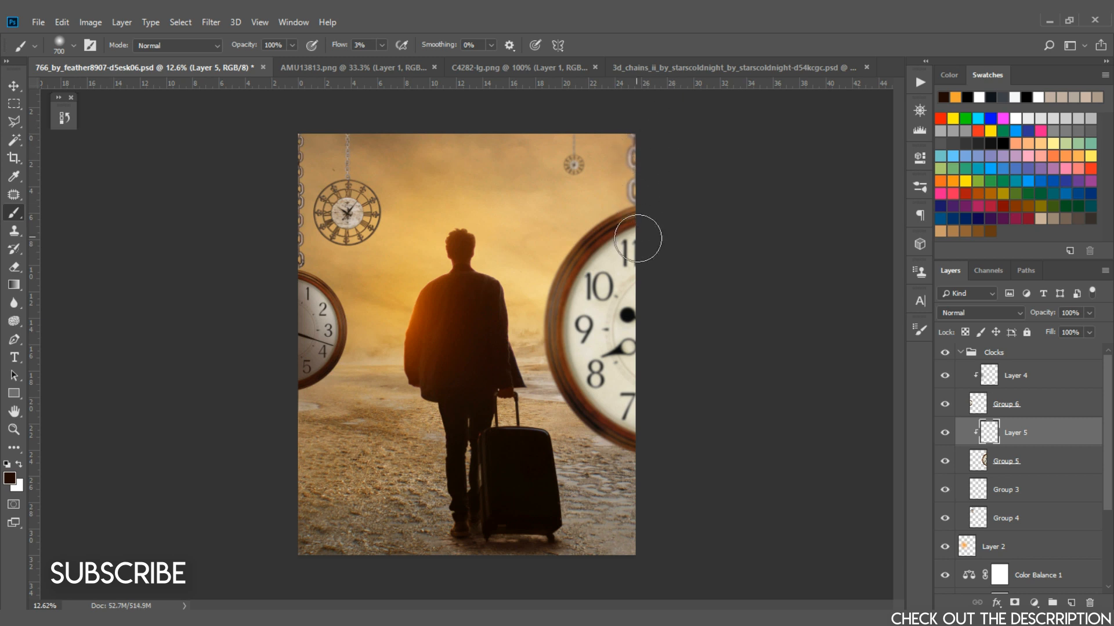
Paint dark brown shading over the large Group 5 clock and its chain, raising the brush to 13% flow and size 900.
mouse_move(641, 236)
left_mouse_down()
mouse_move(623, 303)
mouse_move(631, 234)
mouse_move(613, 270)
mouse_move(624, 314)
mouse_move(633, 238)
mouse_move(624, 364)
mouse_move(618, 287)
mouse_move(618, 380)
left_mouse_up()
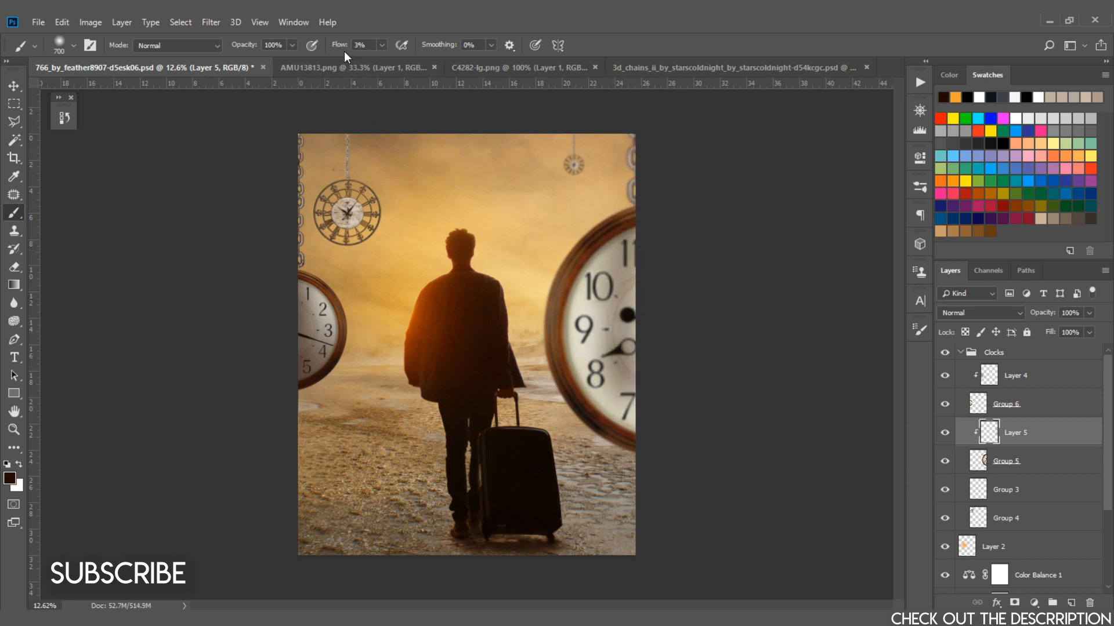
left_click_drag(343, 49, 350, 49)
key("bracketright")
key("bracketright")
mouse_move(645, 264)
left_mouse_down()
mouse_move(641, 426)
mouse_move(608, 380)
mouse_move(603, 330)
left_mouse_up()
left_click_drag(616, 416, 602, 376)
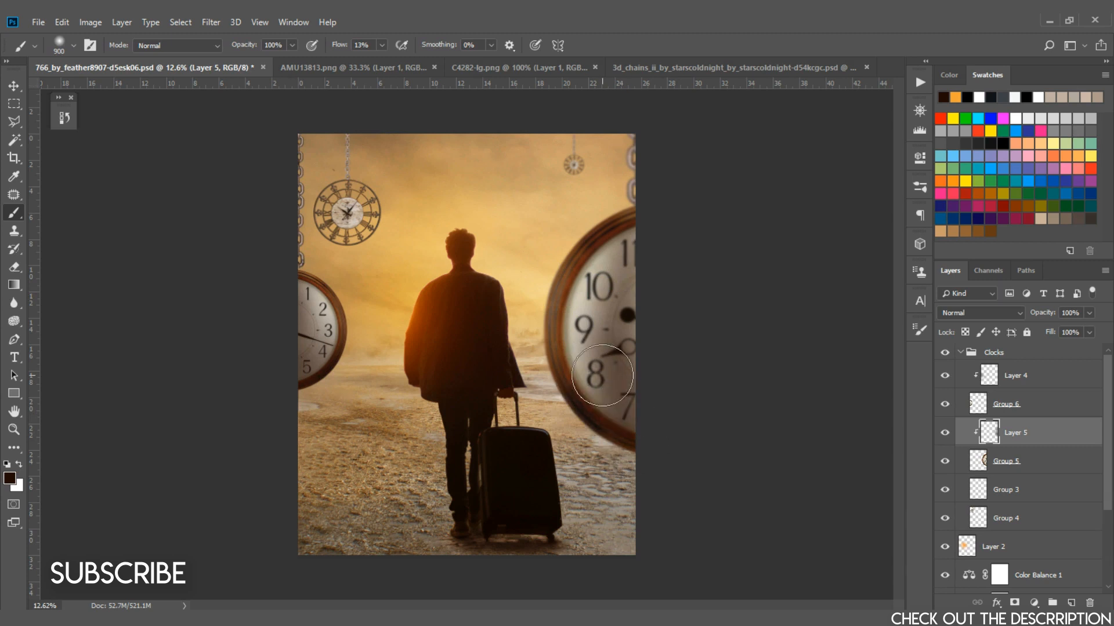
mouse_move(624, 267)
left_mouse_down()
mouse_move(644, 265)
mouse_move(646, 348)
left_mouse_up()
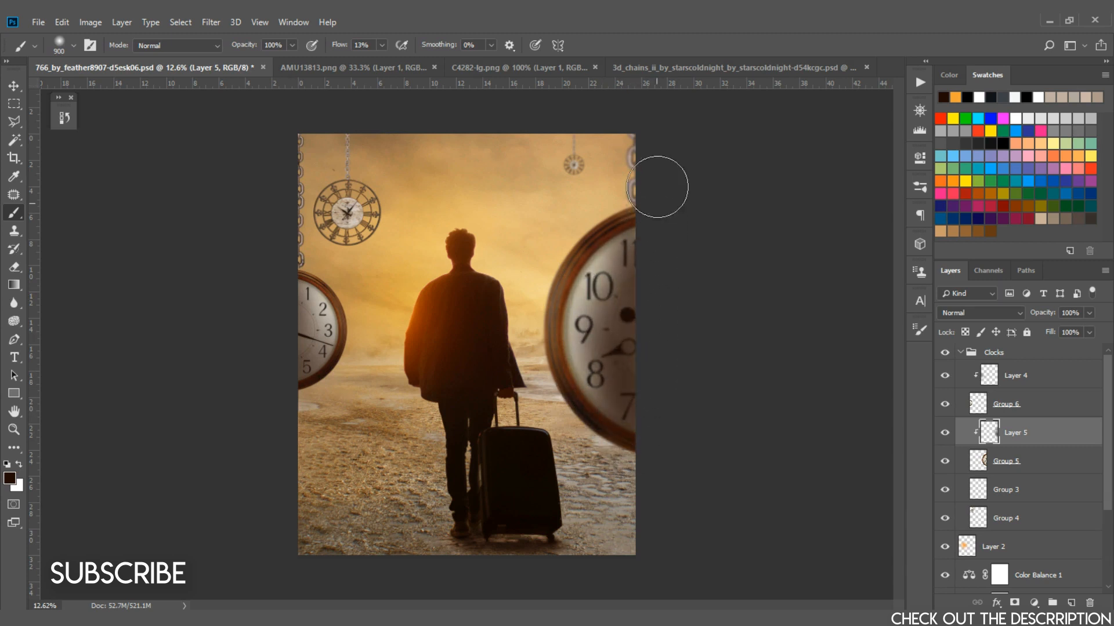
mouse_move(650, 215)
left_mouse_down()
mouse_move(647, 192)
mouse_move(672, 432)
mouse_move(638, 432)
mouse_move(643, 454)
left_mouse_up()
left_click_drag(574, 362, 613, 337)
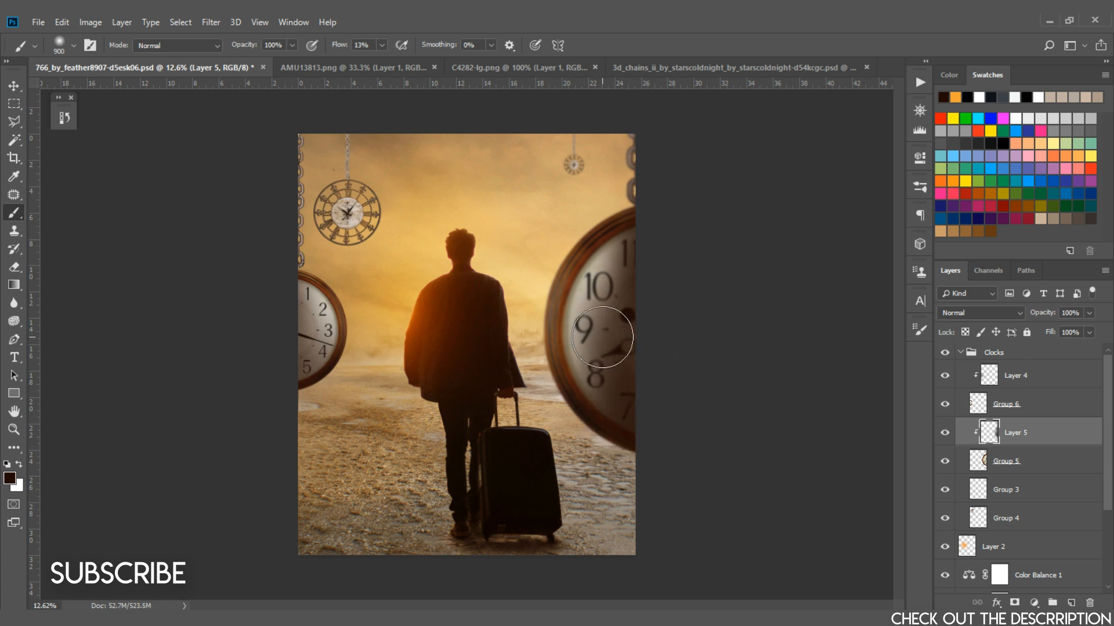
Lower the fill of the Layer 5 shading to 70% and reset the brush colors to default black and white.
left_click_drag(1048, 337, 1026, 344)
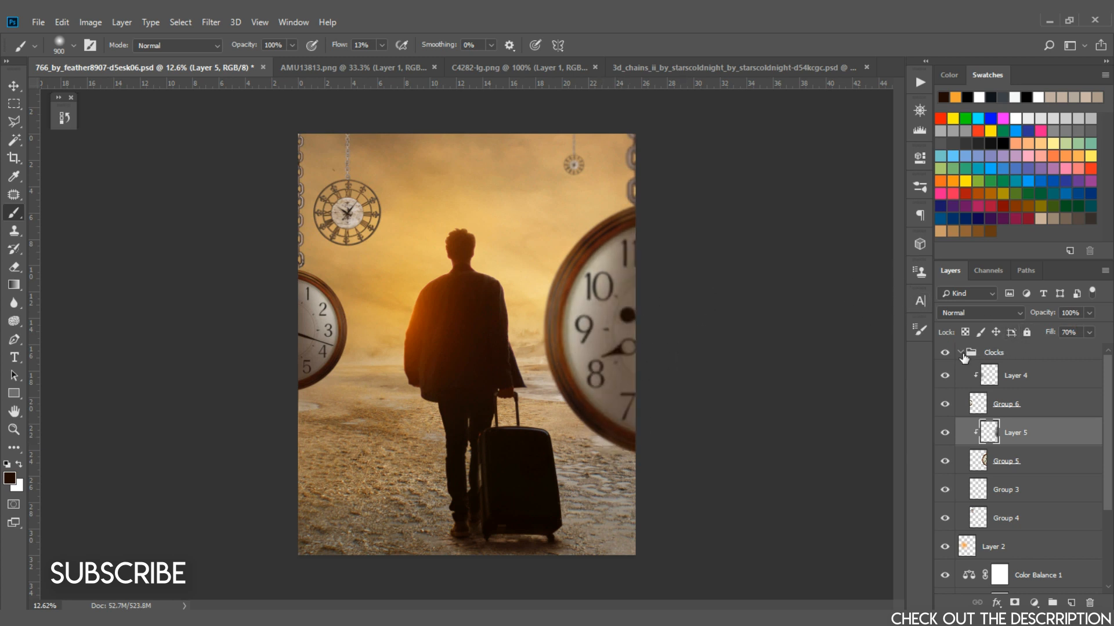
key("d")
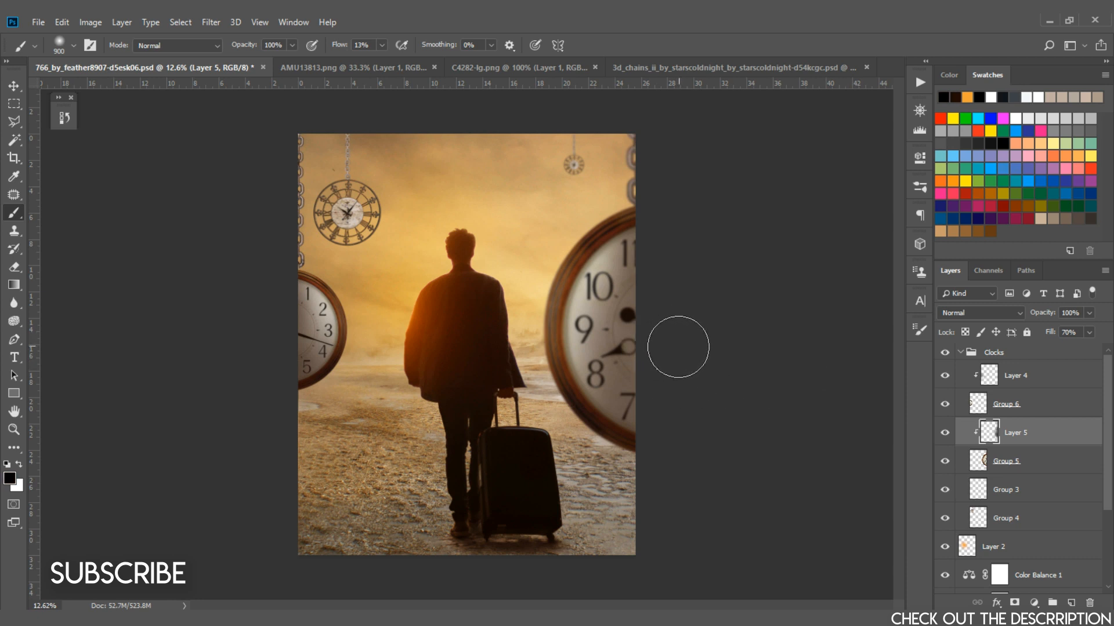